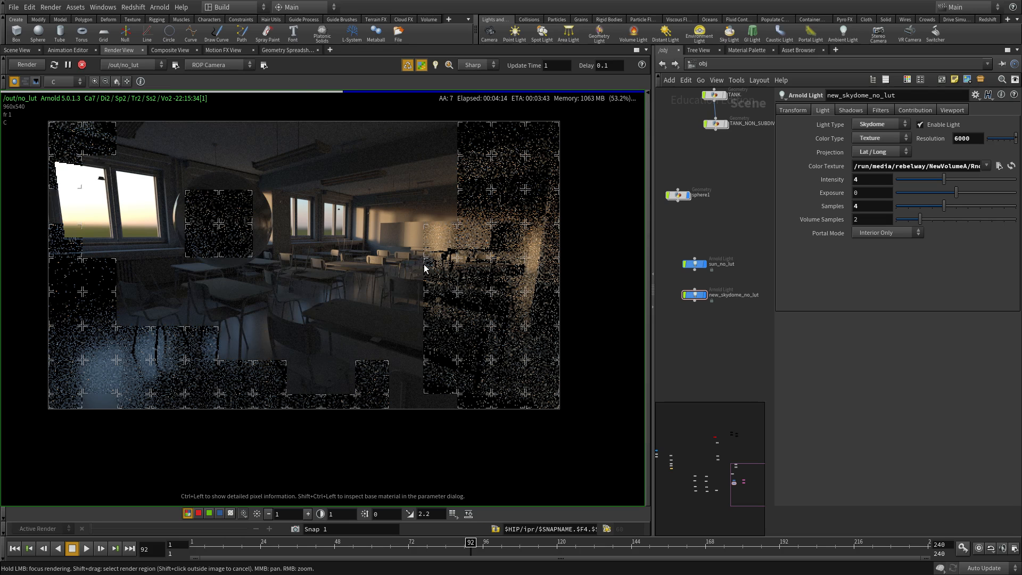
- Set the sun_no_lut light's intensity from 2 to 0
scroll(442, 271, "up", 2)
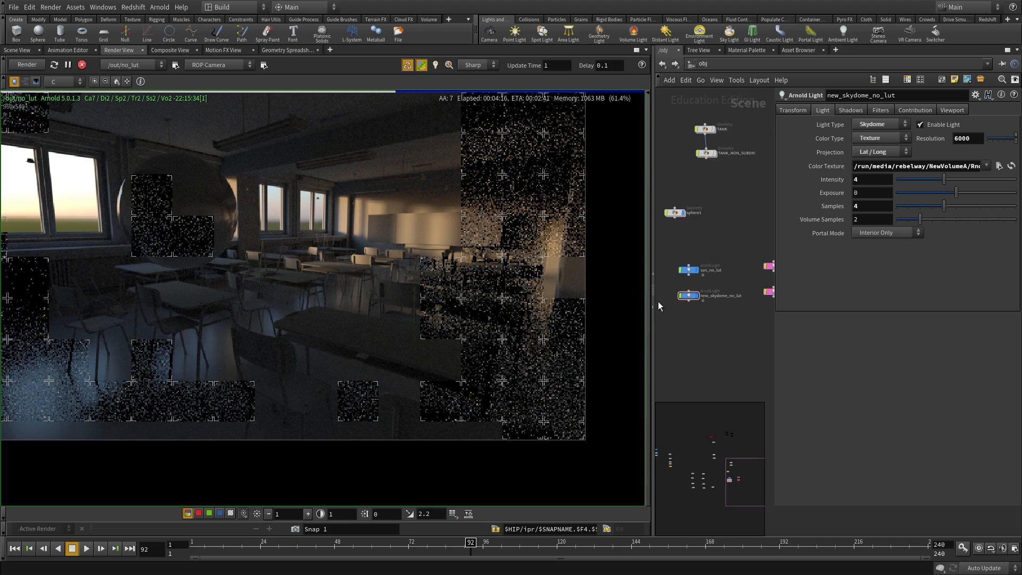
left_click_drag(653, 303, 432, 303)
scroll(664, 331, "up", 5)
left_click_drag(679, 331, 535, 269)
middle_click_drag(207, 189, 252, 221)
left_click_drag(659, 126, 533, 229)
left_click_drag(880, 151, 733, 140)
type("0")
key("Return")
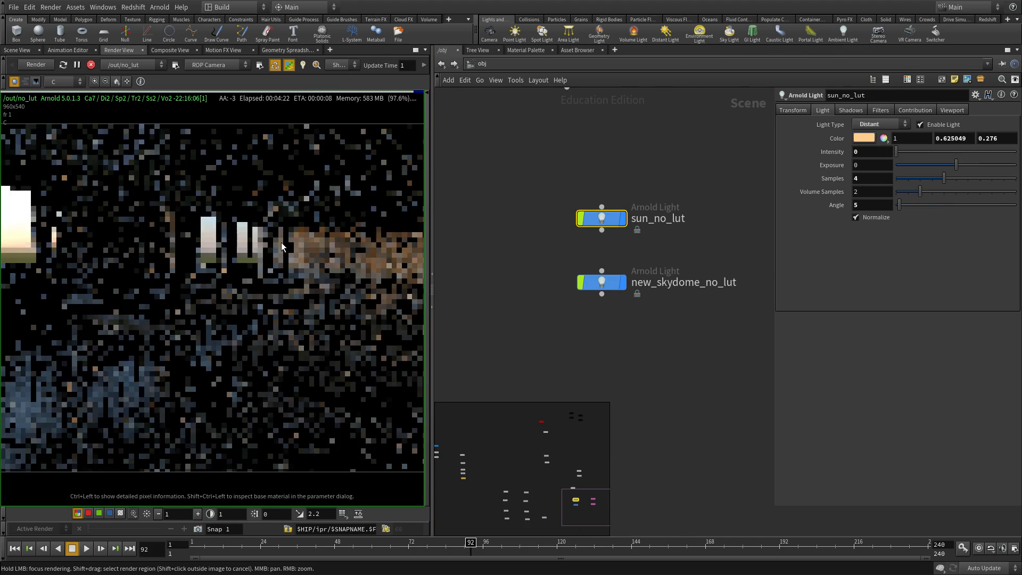
- Select new_skydome_no_lut and its intensity value of 4, reframing the render
left_click_drag(724, 305, 506, 256)
left_click_drag(432, 202, 602, 198)
scroll(397, 283, "down", 3)
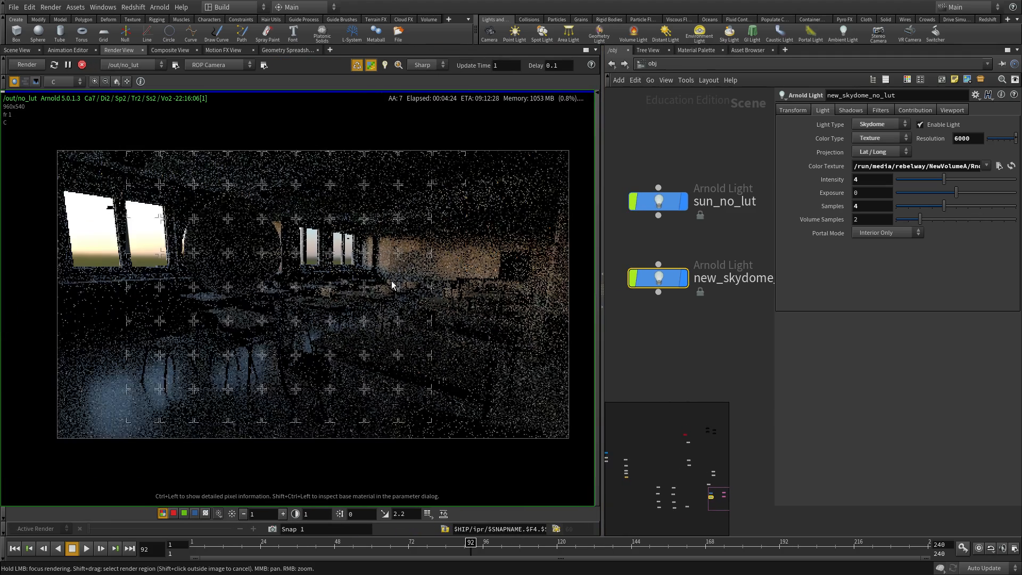
middle_click_drag(392, 282, 339, 235)
left_click_drag(873, 180, 831, 183)
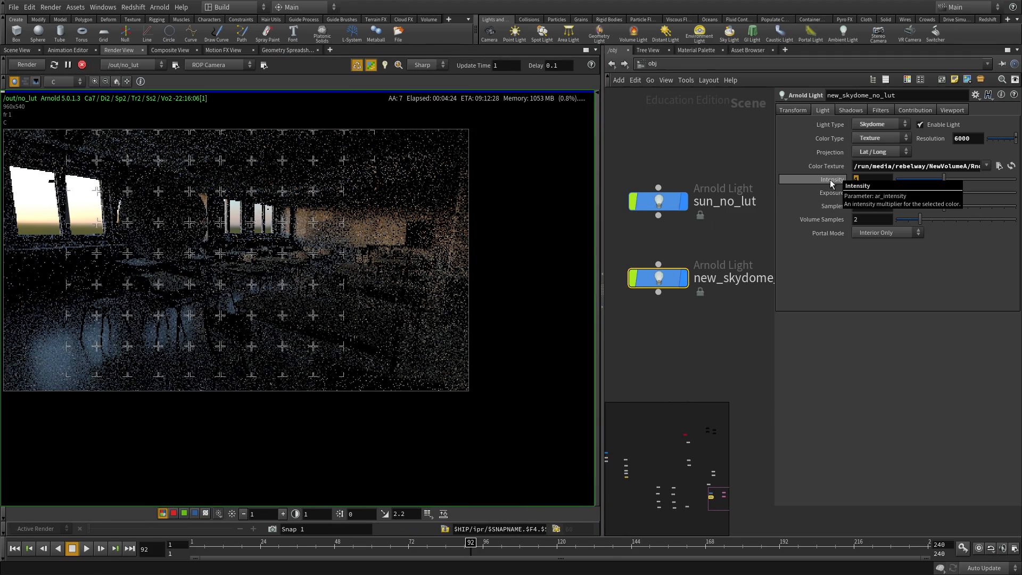
- Change the skydome intensity from 4 to 40 and zoom into the brighter render
type("40")
key("Return")
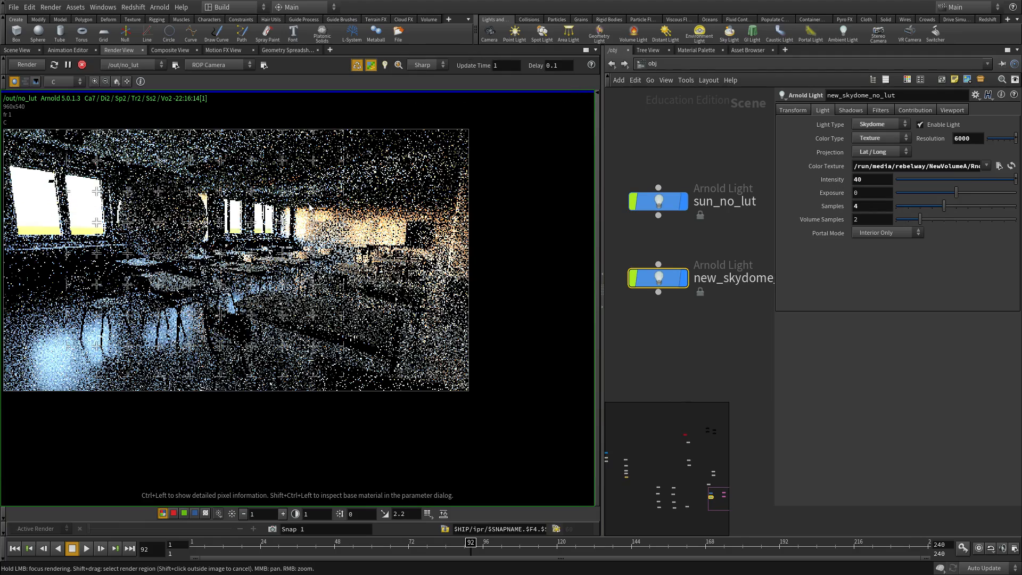
scroll(343, 223, "up", 5)
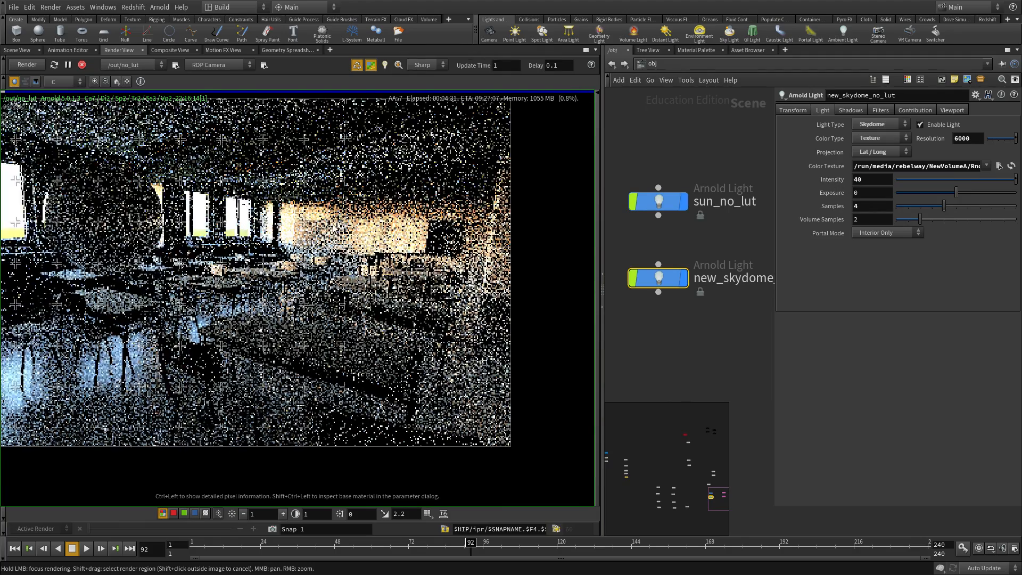
middle_click_drag(288, 217, 316, 241)
scroll(335, 260, "down", 2)
scroll(343, 243, "up", 2)
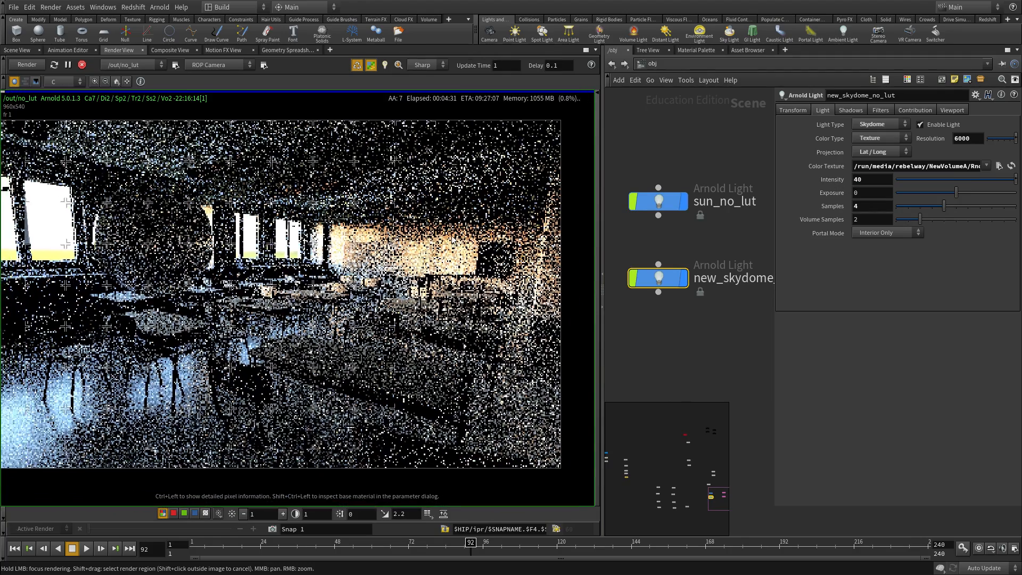
scroll(364, 246, "up", 2)
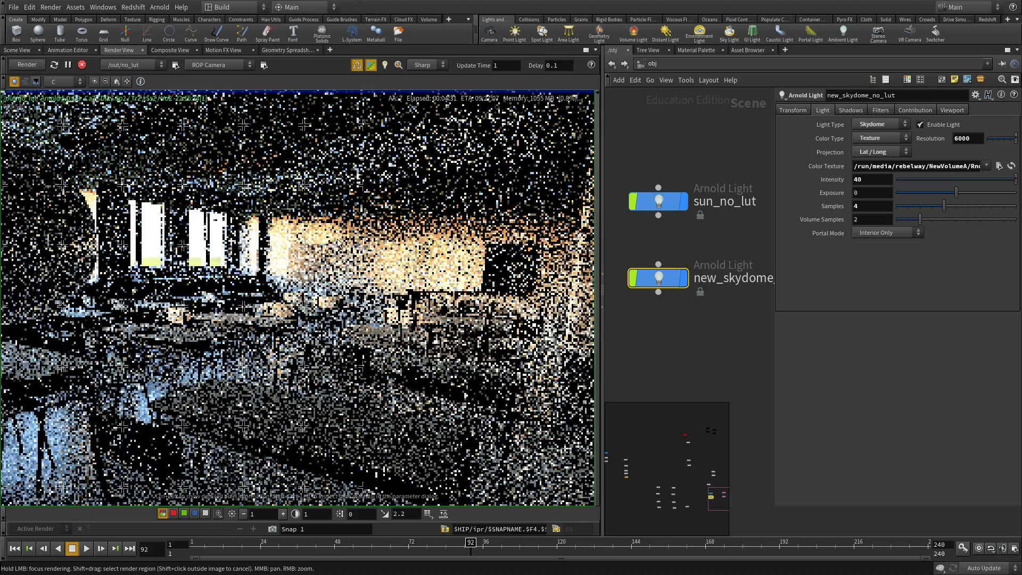
scroll(313, 290, "down", 2)
scroll(317, 255, "down", 1)
scroll(316, 254, "up", 2)
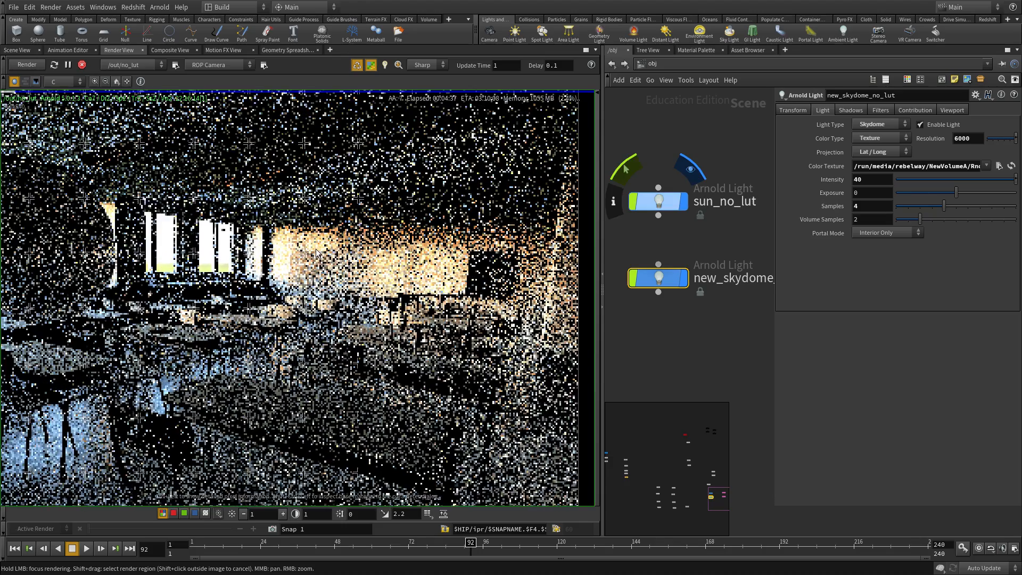
middle_click_drag(318, 250, 325, 234)
- Pan and zoom around the brighter classroom render, including the back of the room
scroll(398, 227, "down", 1)
middle_click_drag(368, 278, 462, 274)
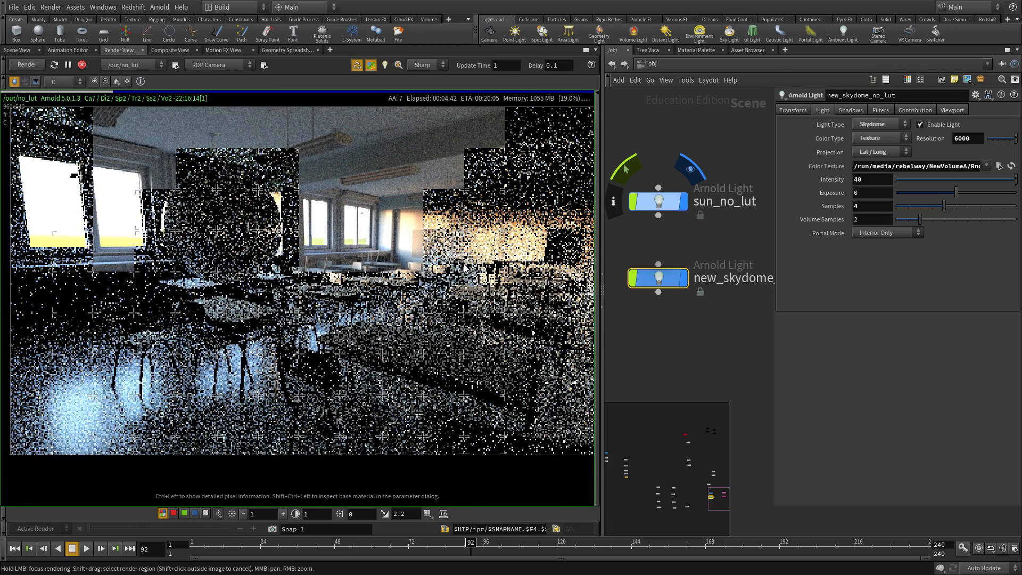
scroll(418, 211, "up", 2)
scroll(423, 214, "up", 4)
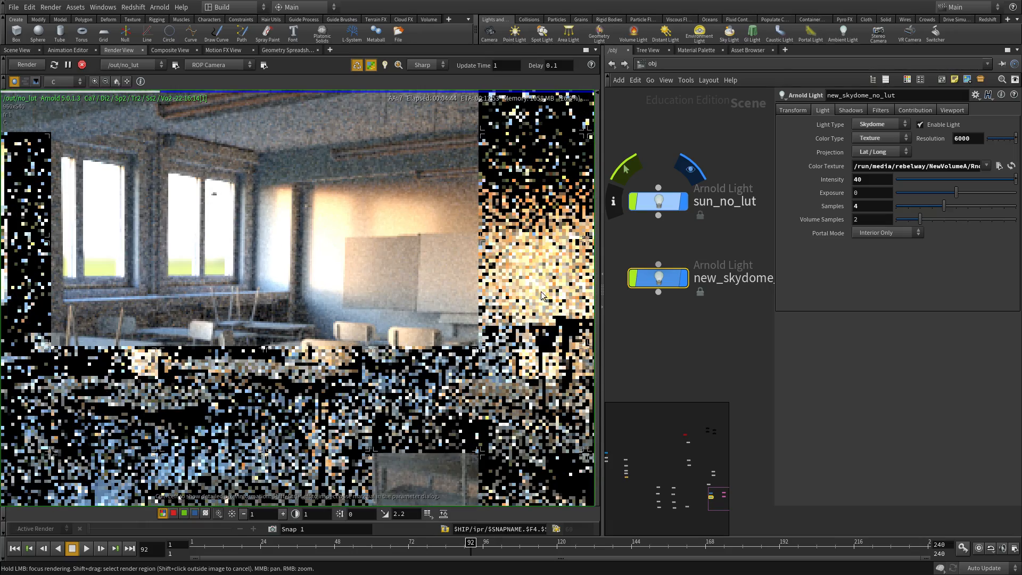
scroll(457, 261, "down", 5)
scroll(307, 287, "up", 3)
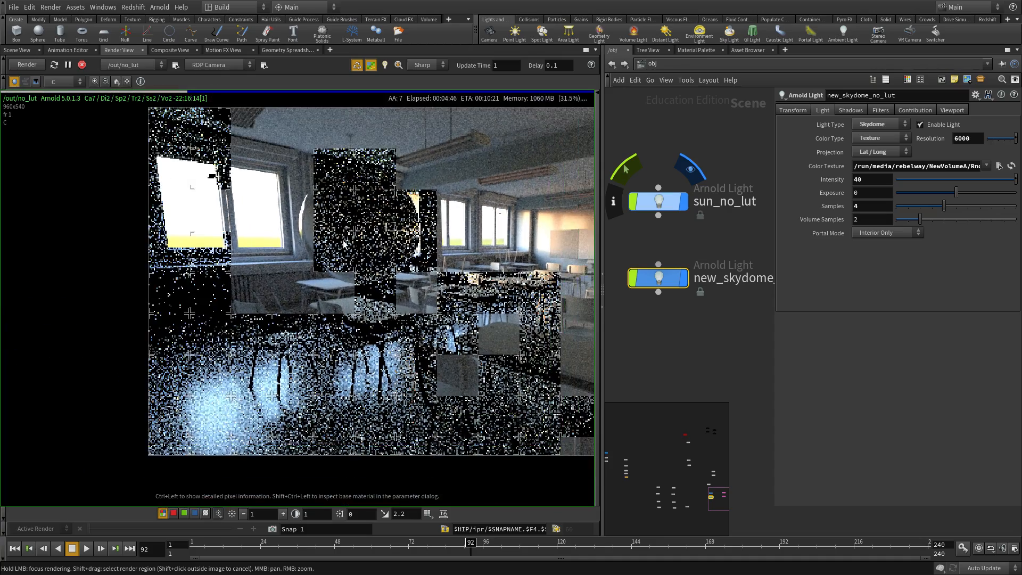
scroll(252, 290, "up", 1)
middle_click_drag(255, 240, 255, 227)
scroll(253, 226, "down", 3)
scroll(330, 215, "up", 3)
middle_click_drag(330, 216, 114, 236)
middle_click_drag(524, 242, 410, 243)
scroll(411, 241, "up", 5)
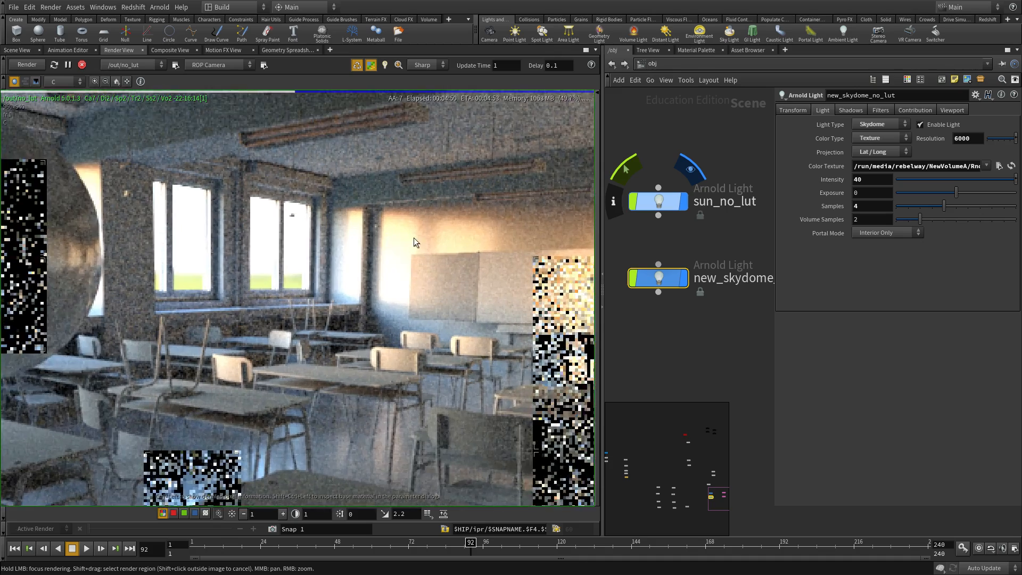
scroll(404, 310, "up", 2)
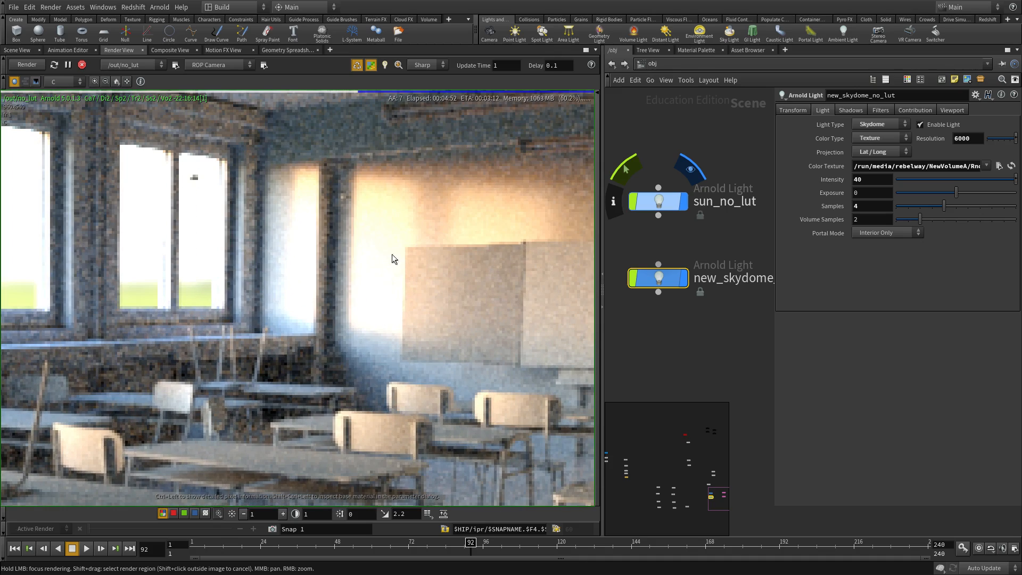
middle_click_drag(360, 325, 337, 353)
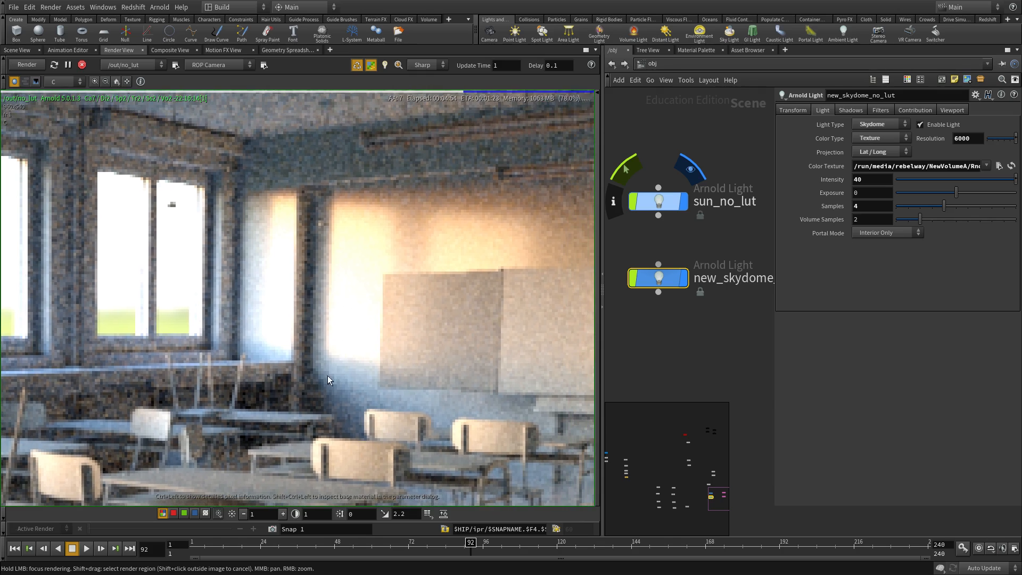
scroll(405, 210, "down", 2)
middle_click_drag(391, 302, 331, 298)
scroll(411, 322, "down", 1)
middle_click_drag(521, 337, 267, 308)
middle_click_drag(369, 318, 407, 296)
scroll(407, 296, "down", 4)
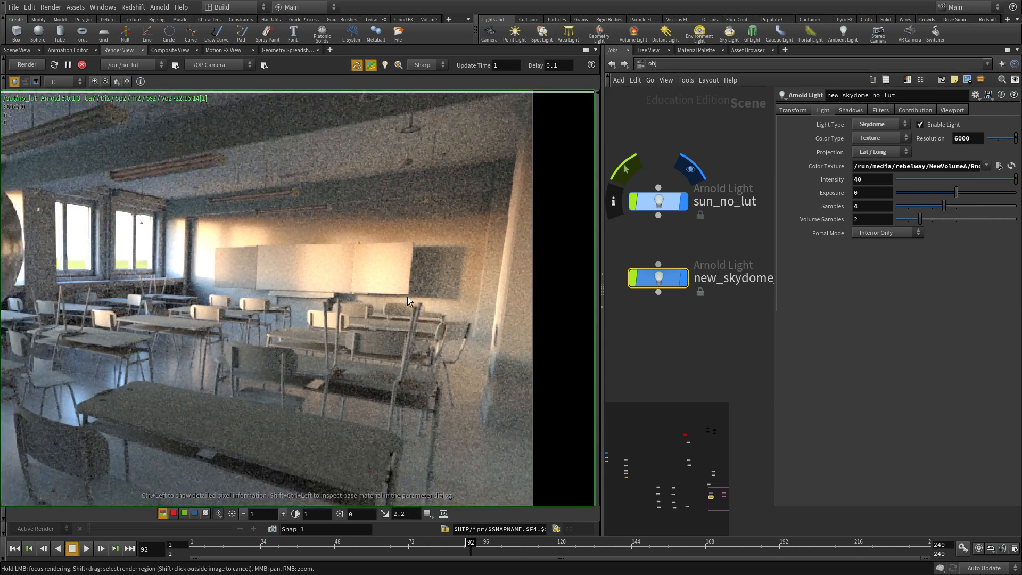
scroll(307, 252, "down", 1)
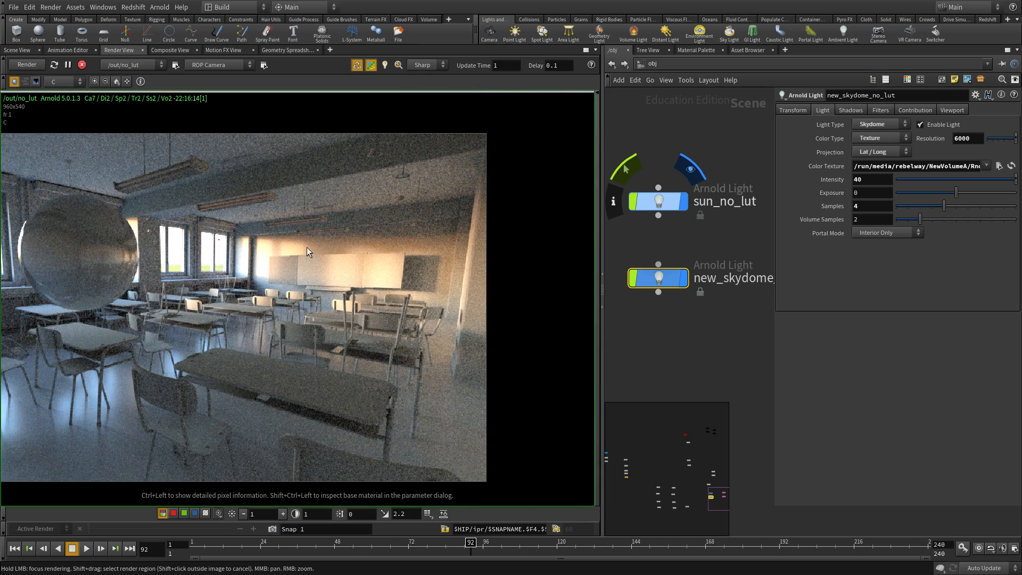
middle_click_drag(260, 262, 309, 238)
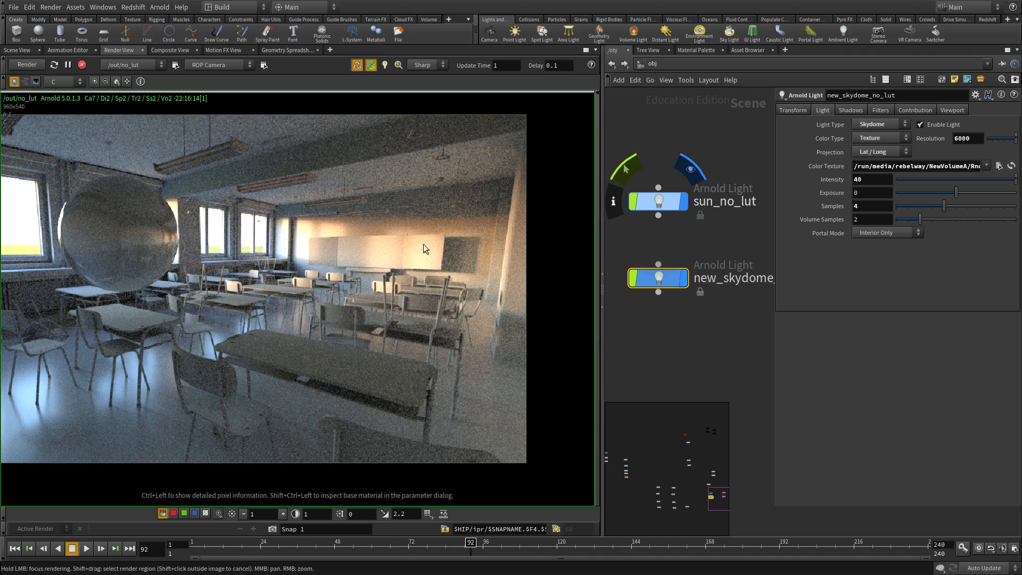
middle_click_drag(134, 305, 200, 337)
scroll(327, 291, "down", 2)
scroll(426, 273, "up", 3)
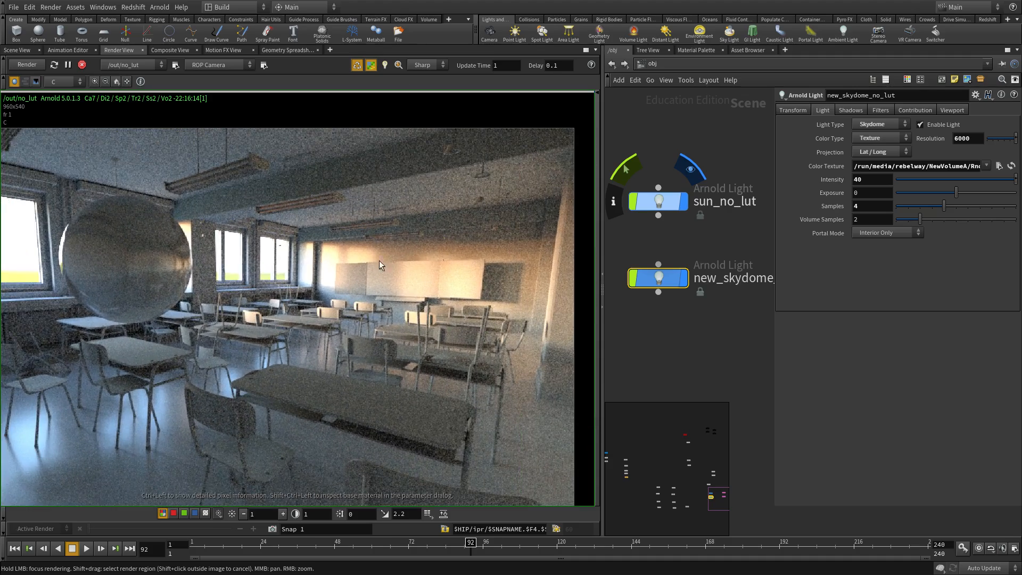
scroll(398, 272, "up", 3)
left_click(243, 517)
left_click(243, 517)
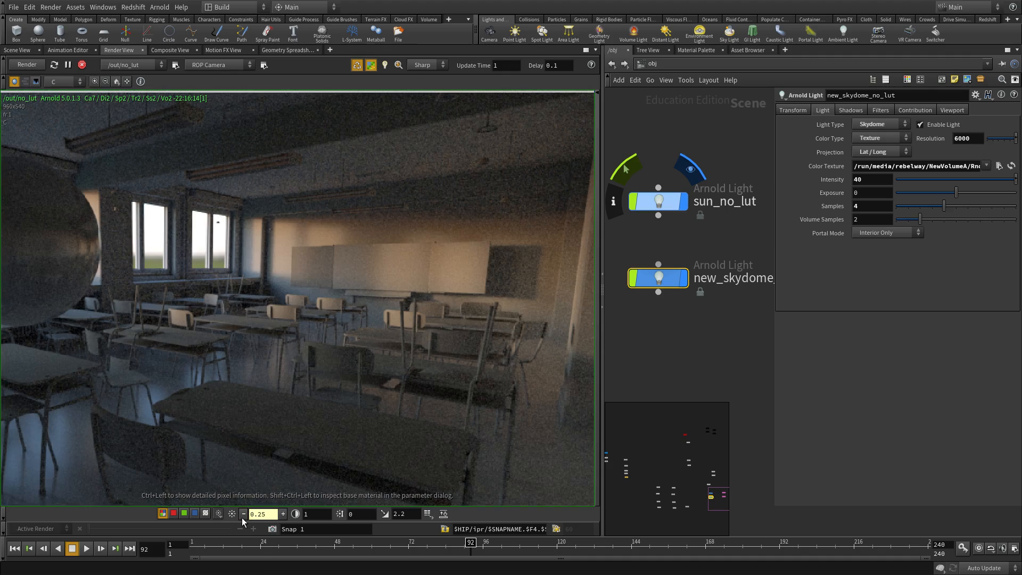
left_click(283, 514)
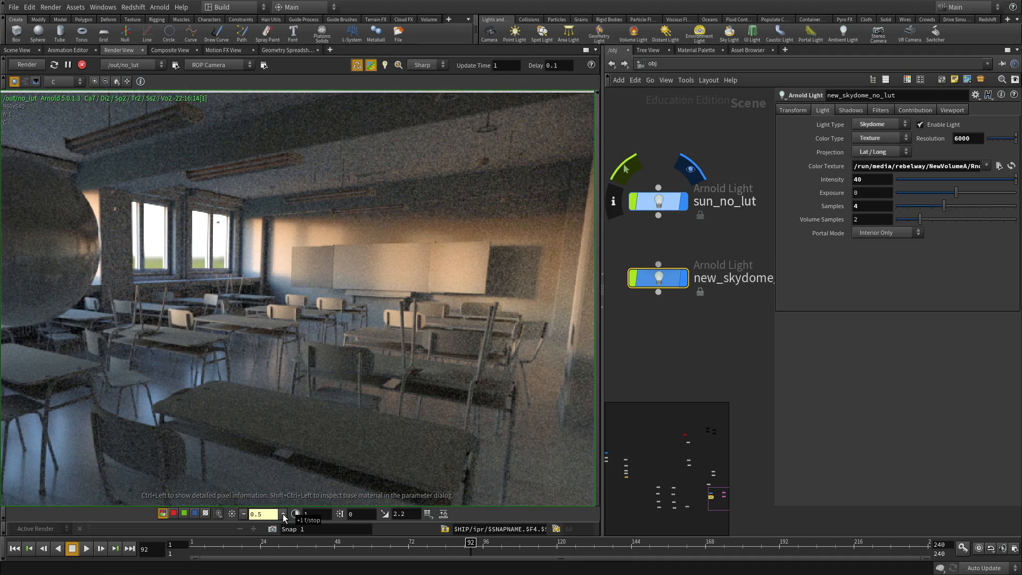
left_click(283, 515)
left_click(284, 515)
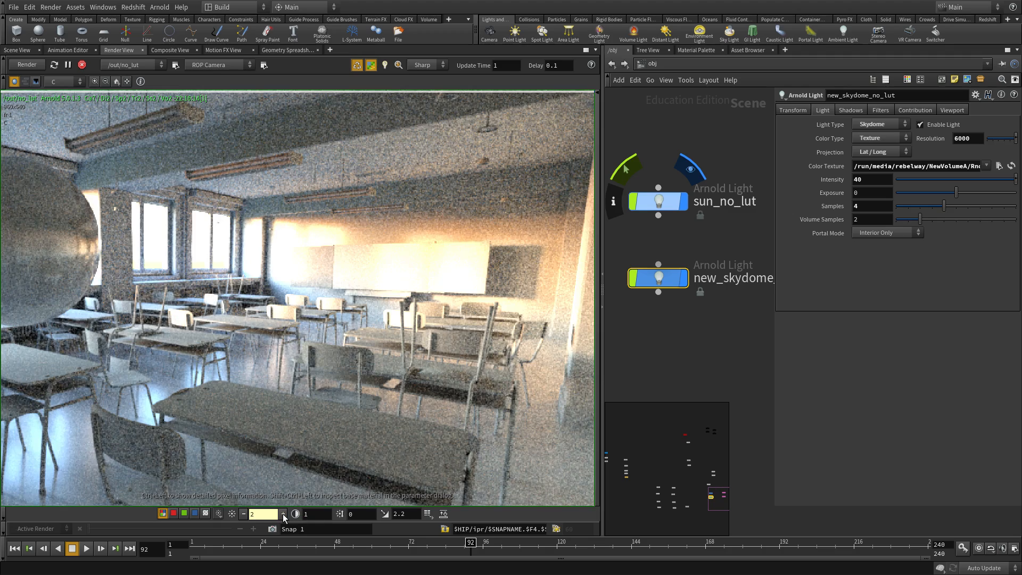
left_click(245, 517)
scroll(249, 232, "up", 1)
scroll(327, 258, "up", 1)
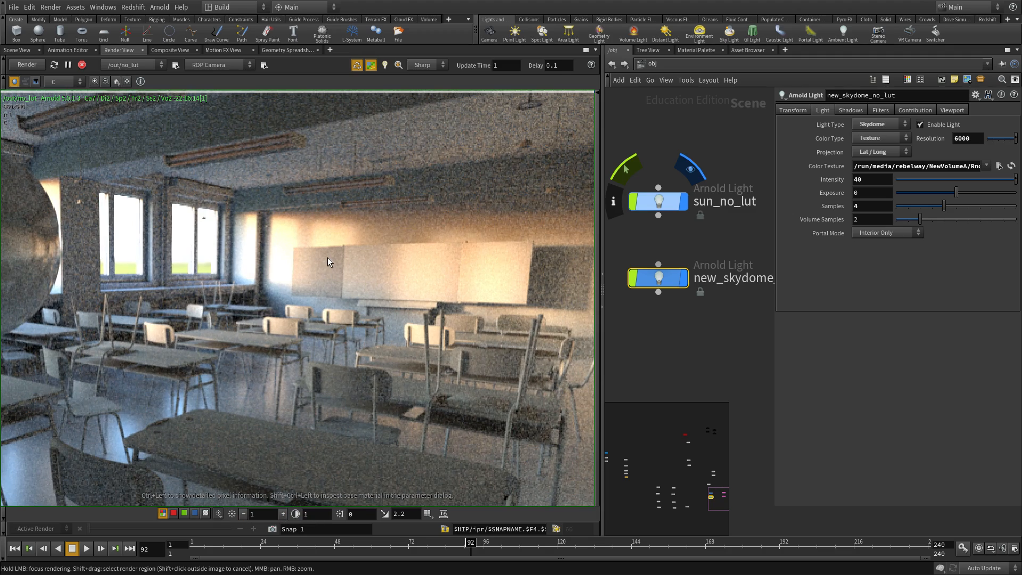
scroll(345, 302, "up", 1)
scroll(346, 299, "down", 1)
scroll(346, 300, "down", 1)
middle_click_drag(346, 299, 322, 240)
scroll(451, 233, "down", 2)
left_click(659, 201)
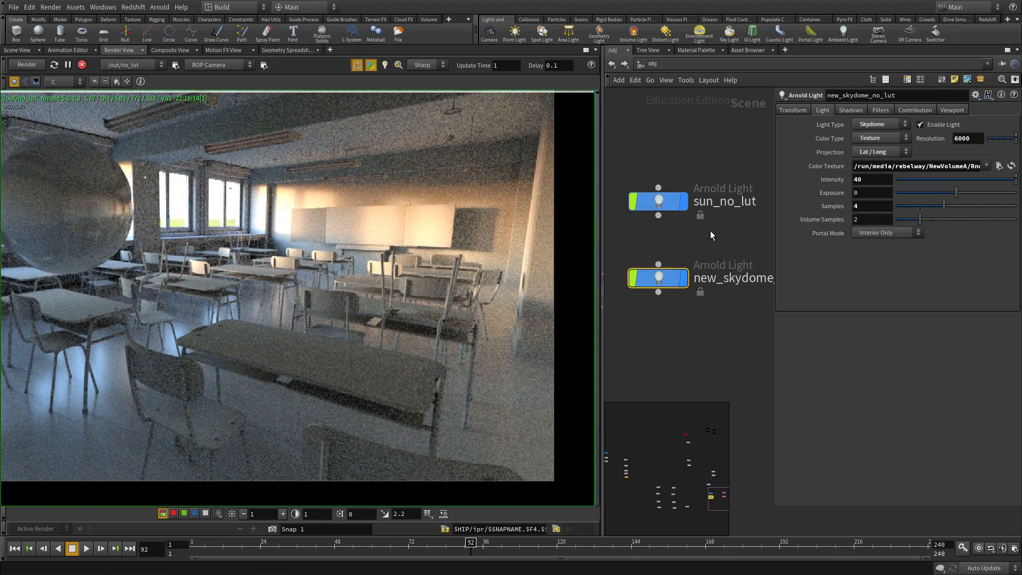
type("60")
key("Return")
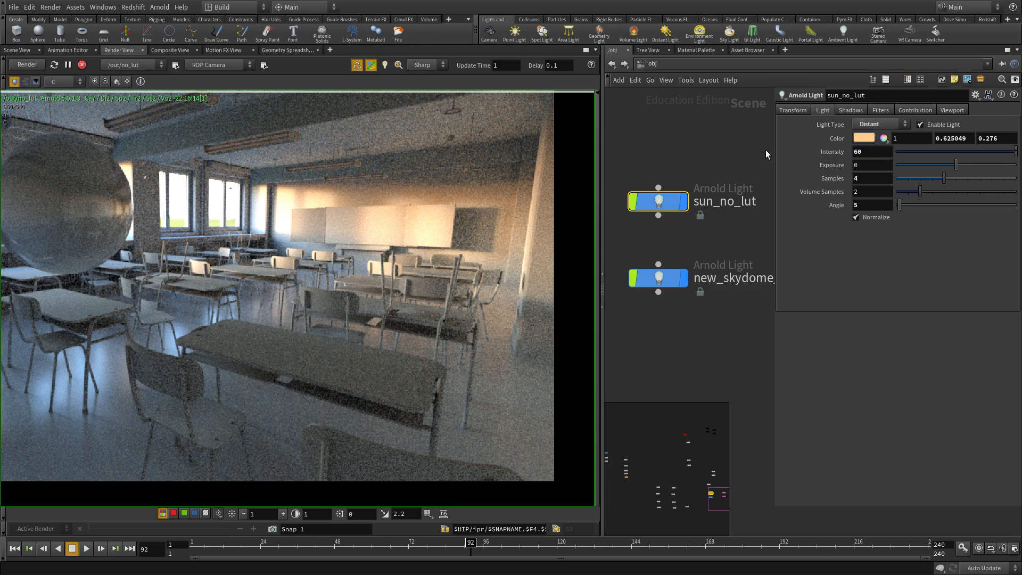
scroll(349, 250, "up", 4)
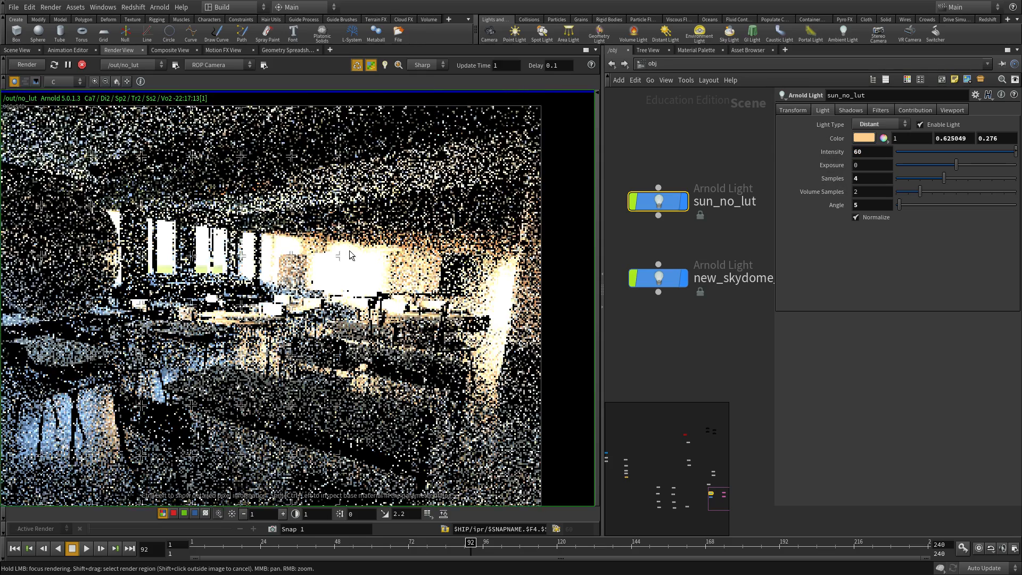
left_click_drag(867, 151, 759, 147)
type("6")
key("Return")
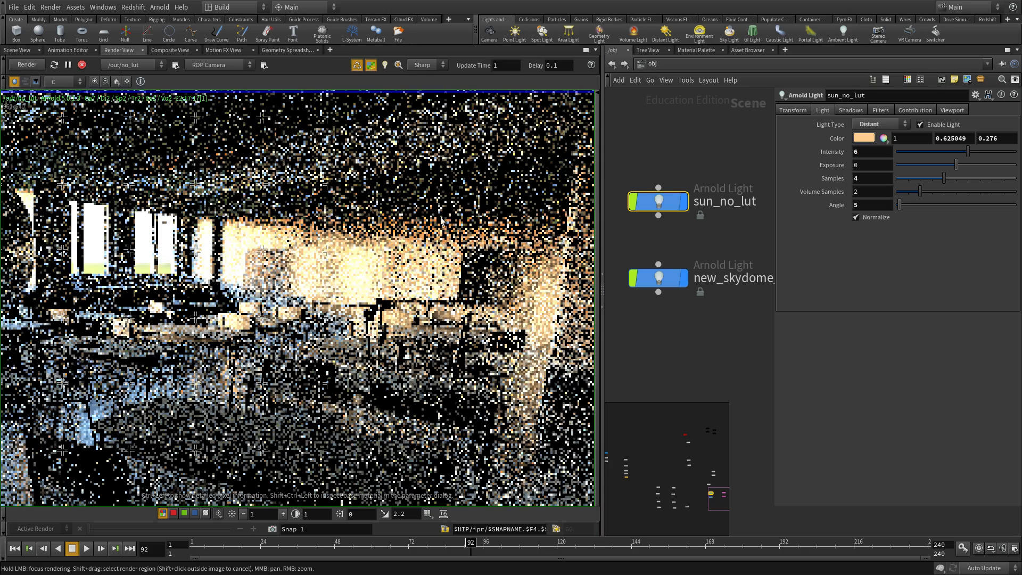
middle_click_drag(381, 216, 395, 263)
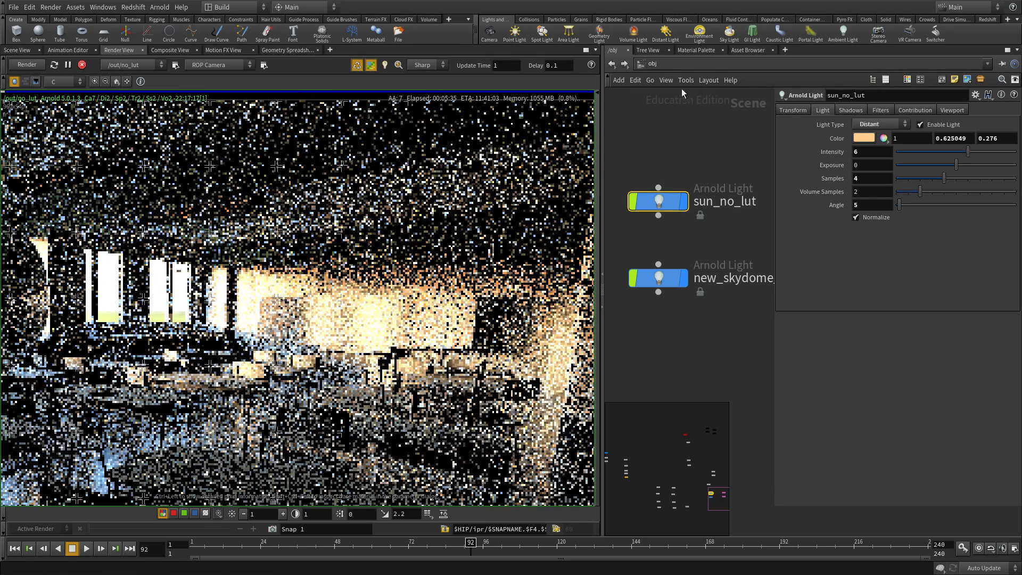
scroll(251, 270, "down", 2)
middle_click_drag(77, 271, 139, 263)
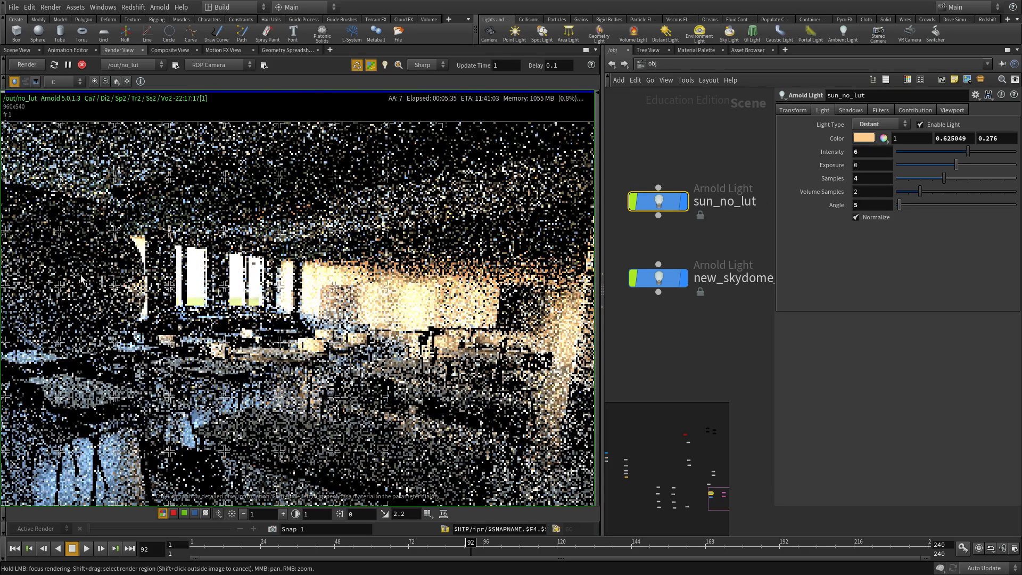
scroll(357, 307, "down", 3)
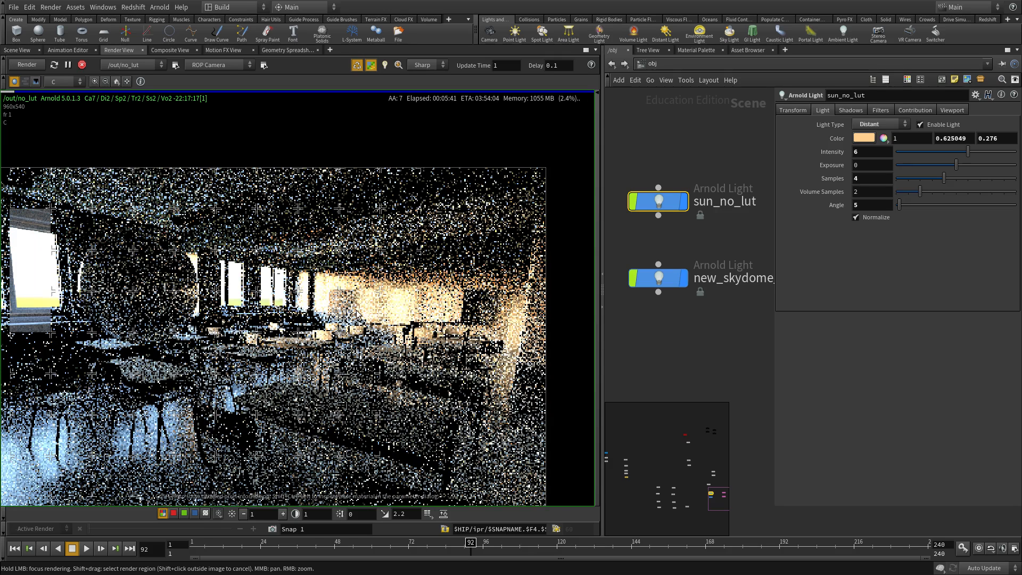
scroll(404, 296, "up", 2)
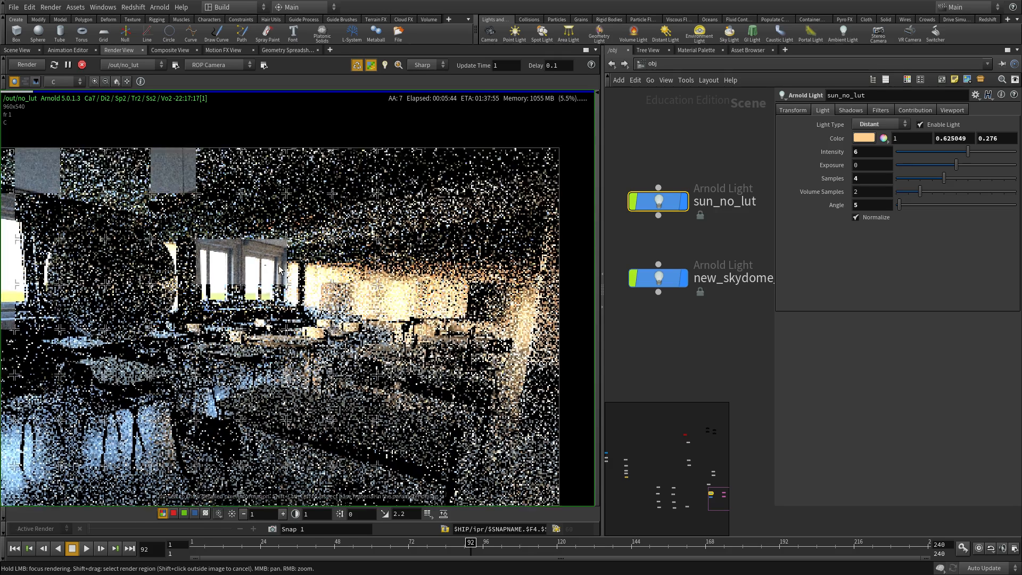
middle_click_drag(454, 317, 431, 315)
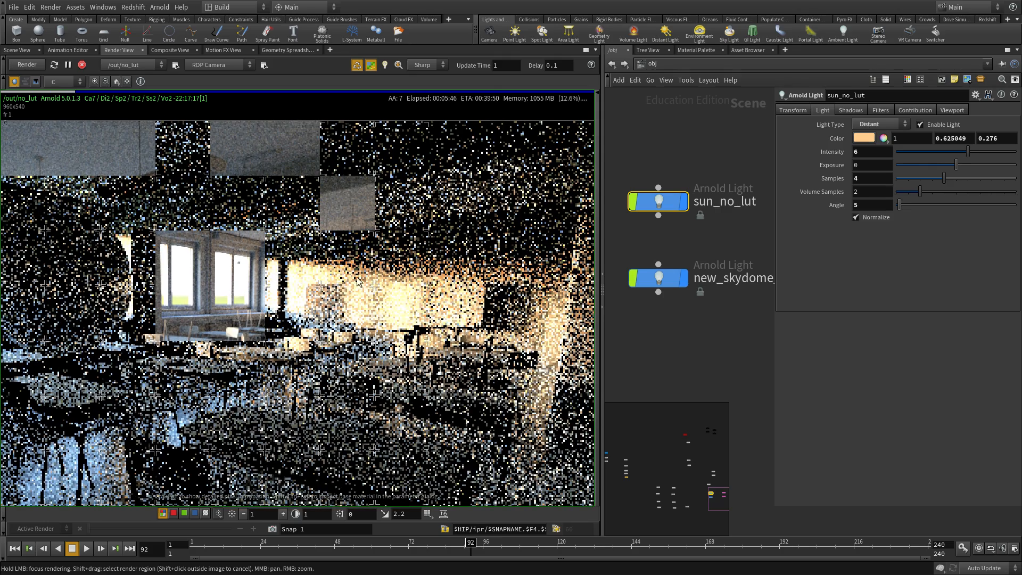
scroll(318, 261, "up", 1)
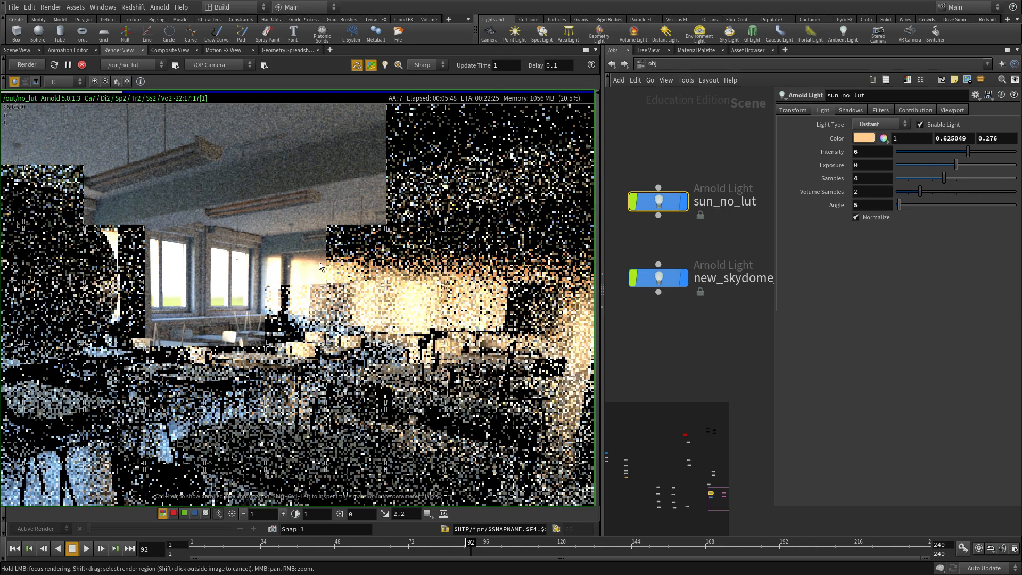
scroll(318, 261, "up", 2)
middle_click_drag(312, 295, 320, 257)
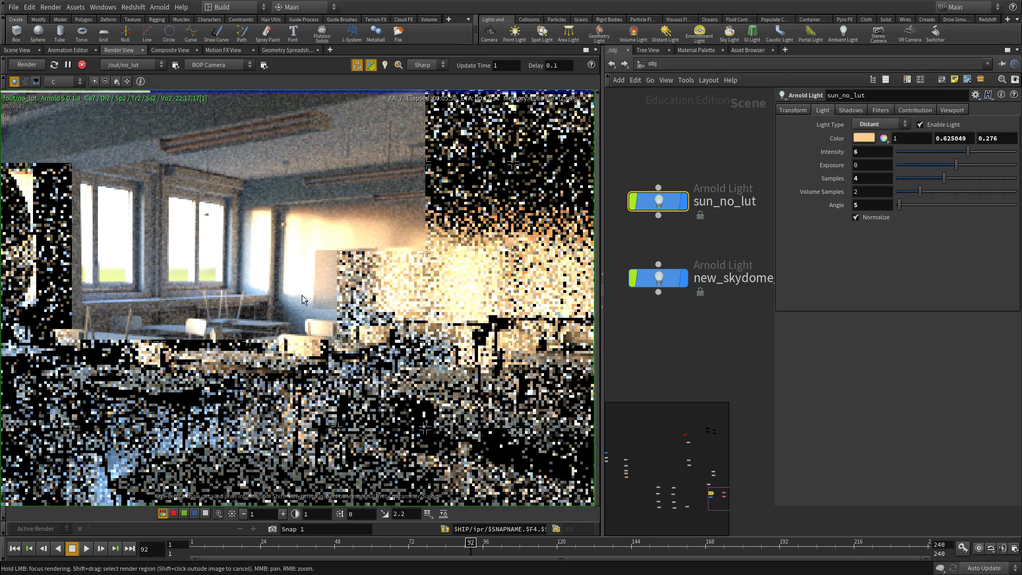
left_click(244, 514)
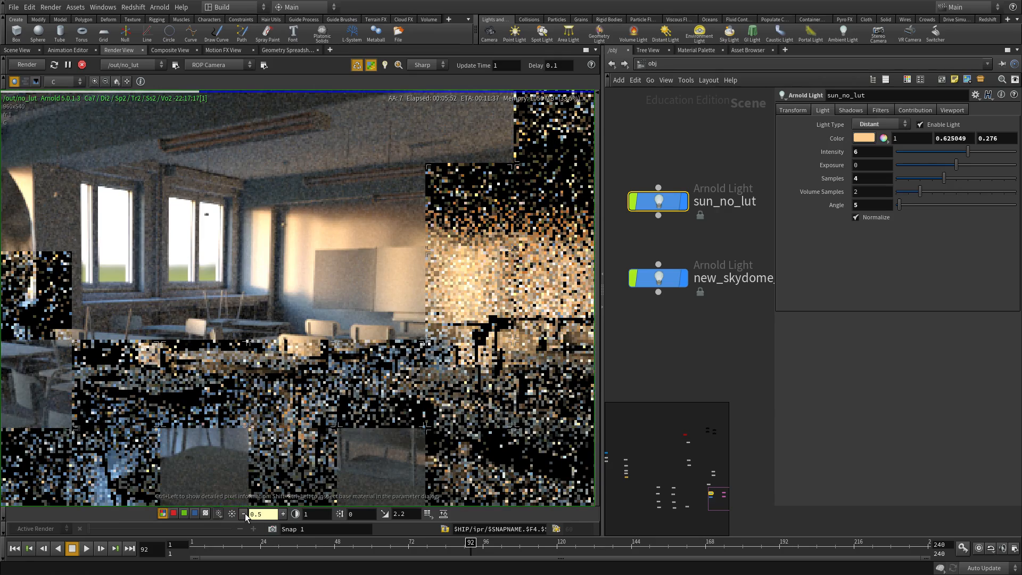
left_click(228, 516)
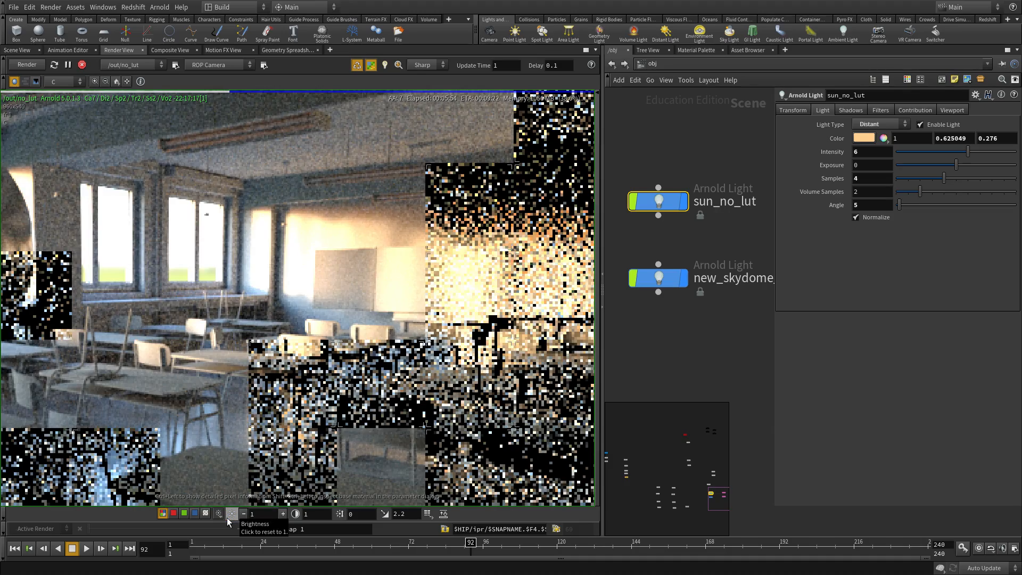
scroll(252, 319, "down", 2)
middle_click_drag(258, 318, 336, 264)
scroll(391, 327, "down", 1)
scroll(391, 328, "down", 1)
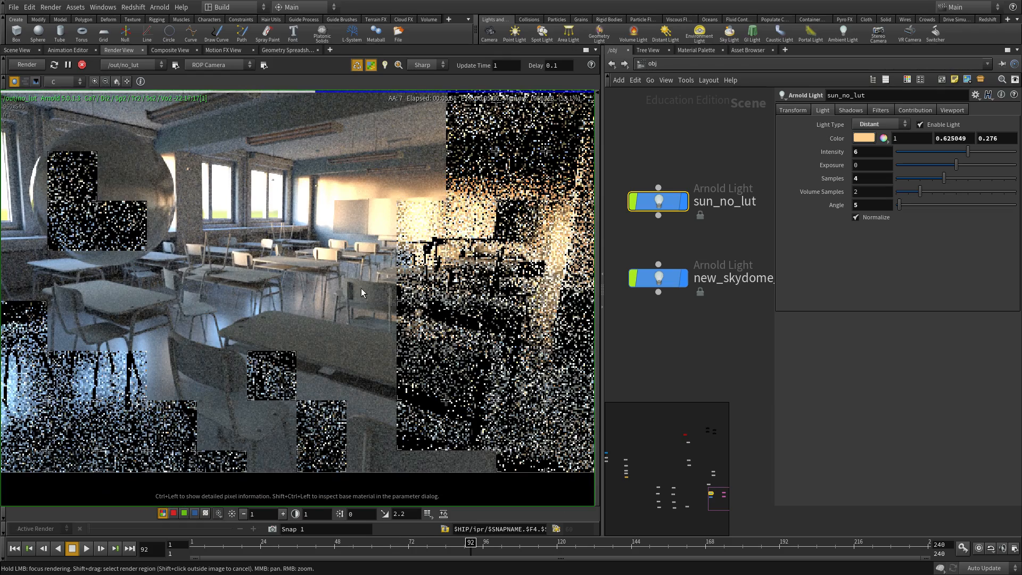
scroll(359, 285, "down", 1)
middle_click_drag(326, 257, 411, 279)
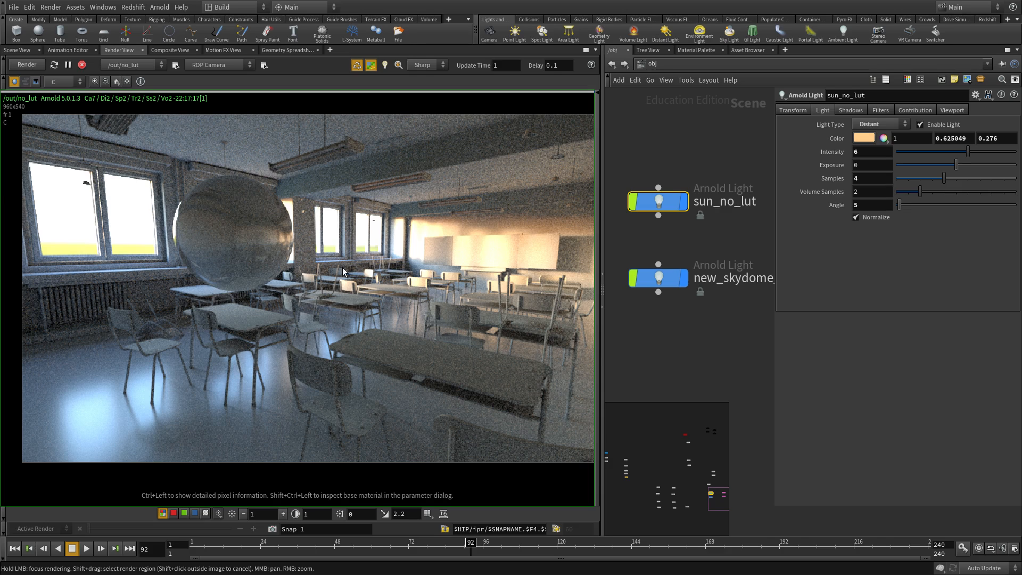
- Zoom in to sample wall pixel values, briefly trying 0.5 brightness before resetting to 1
middle_click_drag(522, 204, 492, 256)
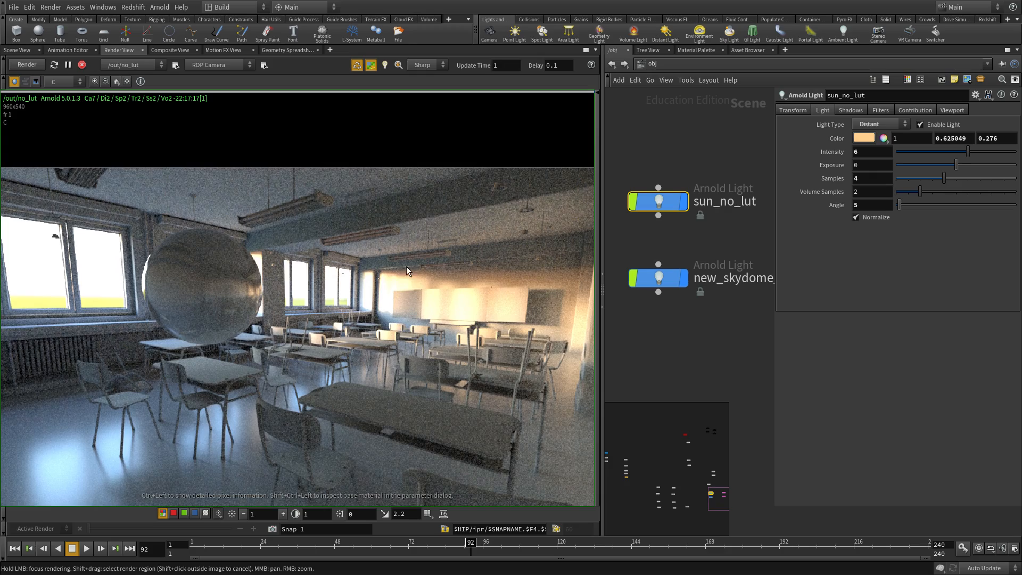
scroll(381, 311, "up", 5)
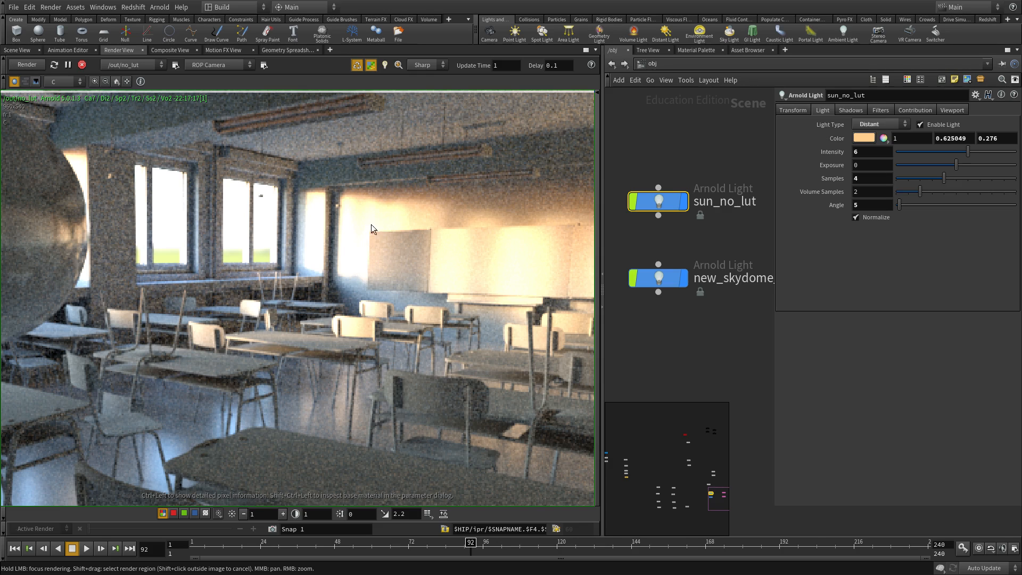
scroll(378, 257, "up", 3)
mouse_move(358, 277)
left_mouse_down("ctrl")
mouse_move(297, 286)
mouse_move(365, 262)
left_mouse_up("ctrl")
middle_click_drag(323, 239, 460, 298)
left_click(243, 514)
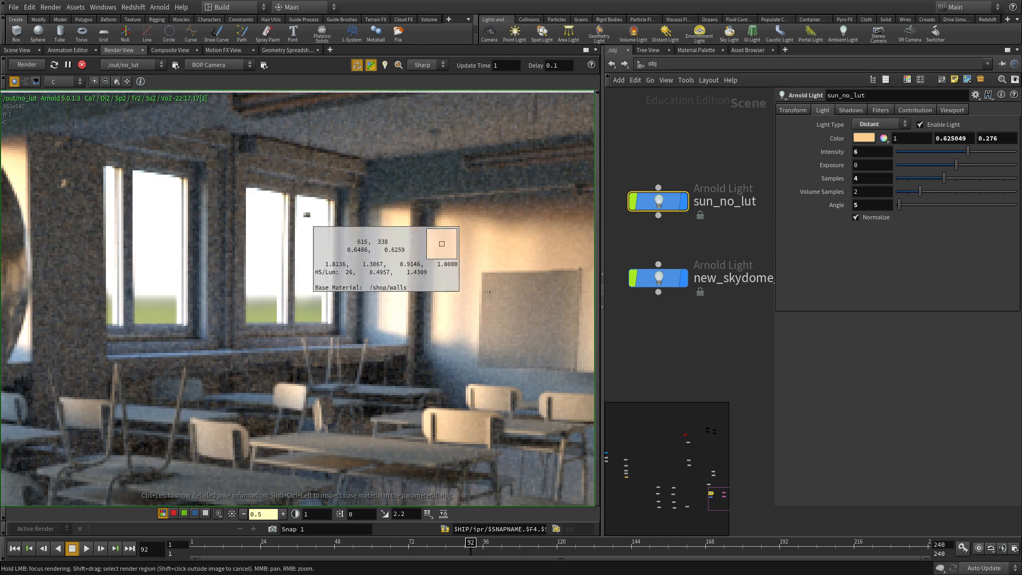
scroll(437, 328, "down", 2)
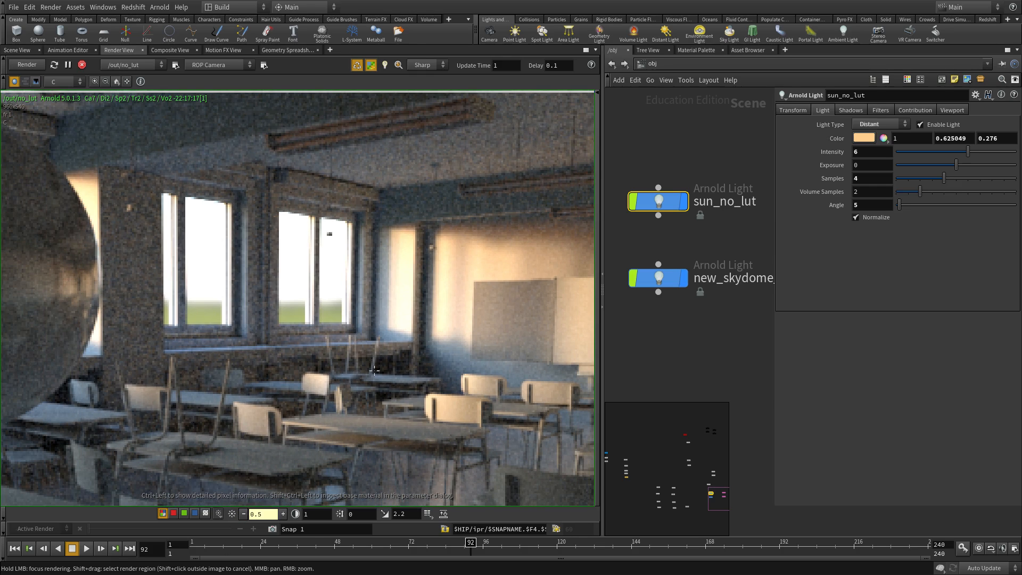
left_click(231, 514)
- Reframe the classroom to reveal the left windows, then darken the display to 0.5
scroll(296, 344, "up", 2)
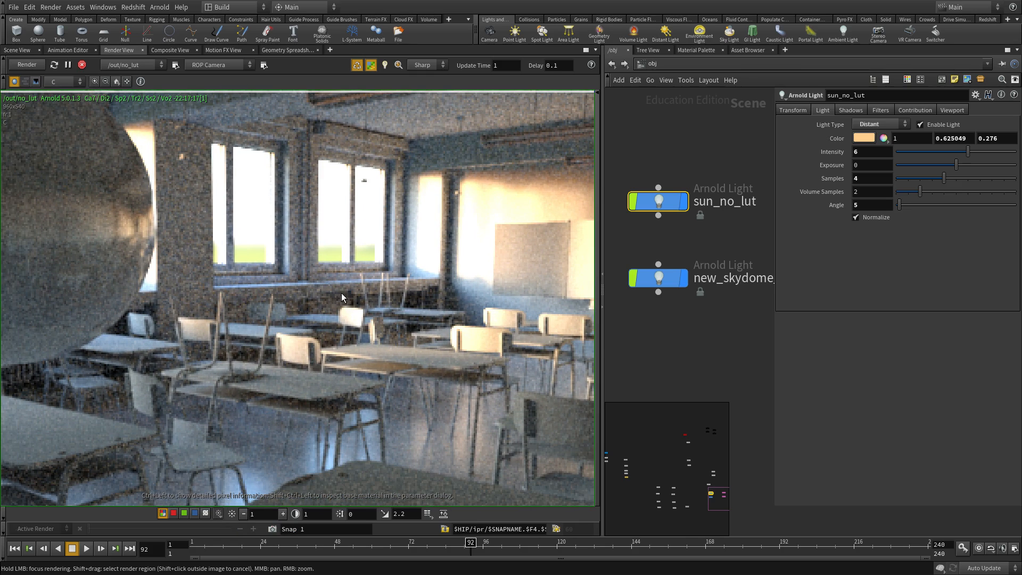
scroll(341, 293, "down", 3)
middle_click_drag(470, 307, 430, 355)
scroll(494, 309, "up", 1)
middle_click_drag(493, 309, 387, 236)
scroll(281, 296, "down", 1)
middle_click_drag(281, 296, 336, 287)
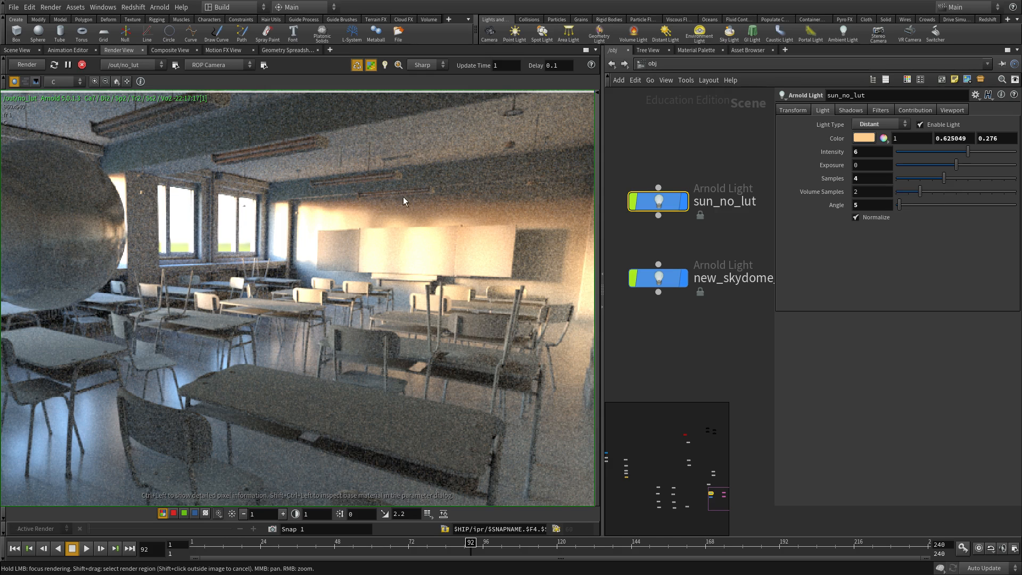
scroll(283, 216, "down", 2)
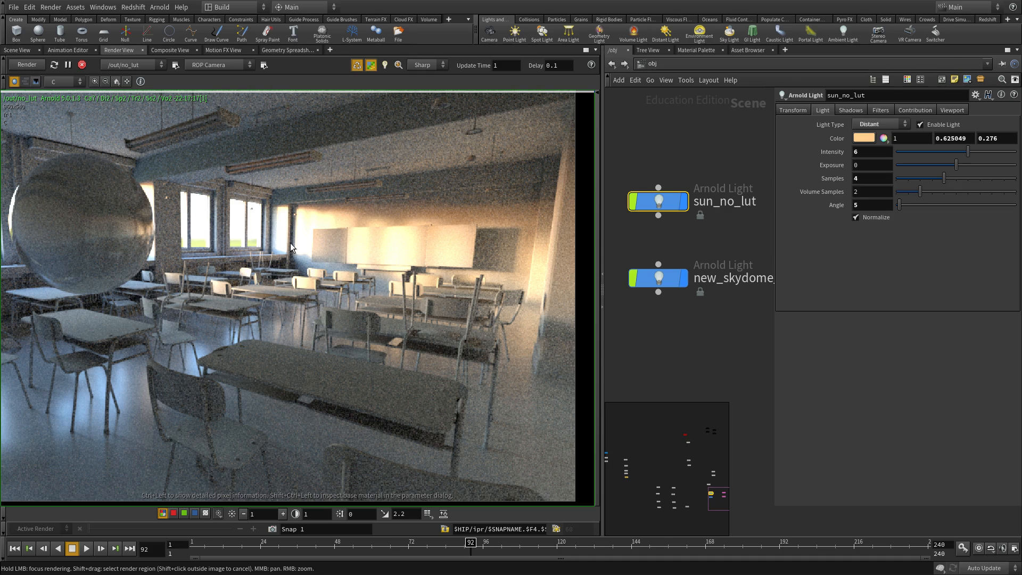
scroll(290, 244, "down", 1)
middle_click_drag(251, 305, 361, 291)
scroll(361, 292, "down", 1)
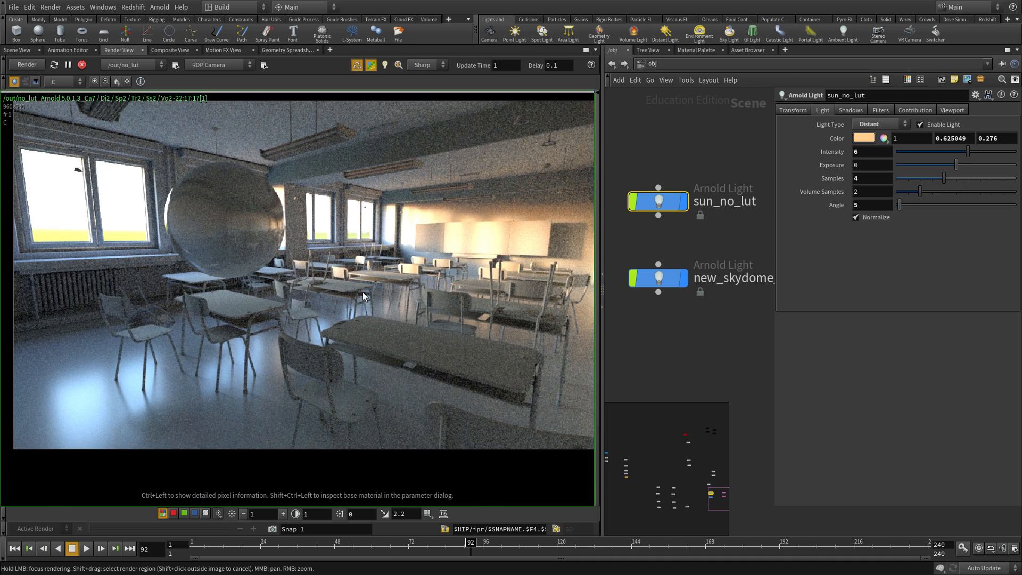
scroll(583, 241, "up", 2)
scroll(560, 253, "up", 2)
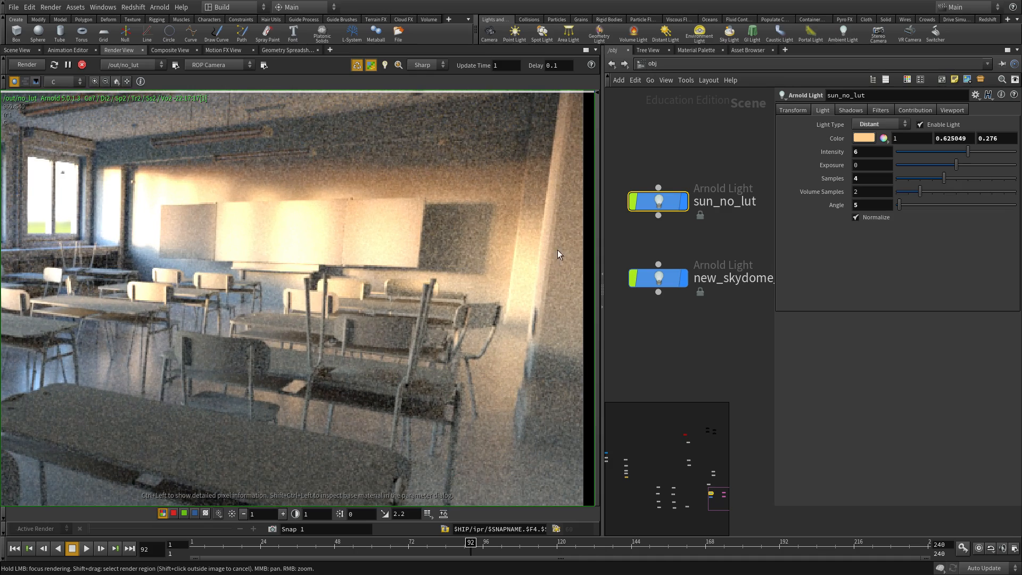
left_click(243, 514)
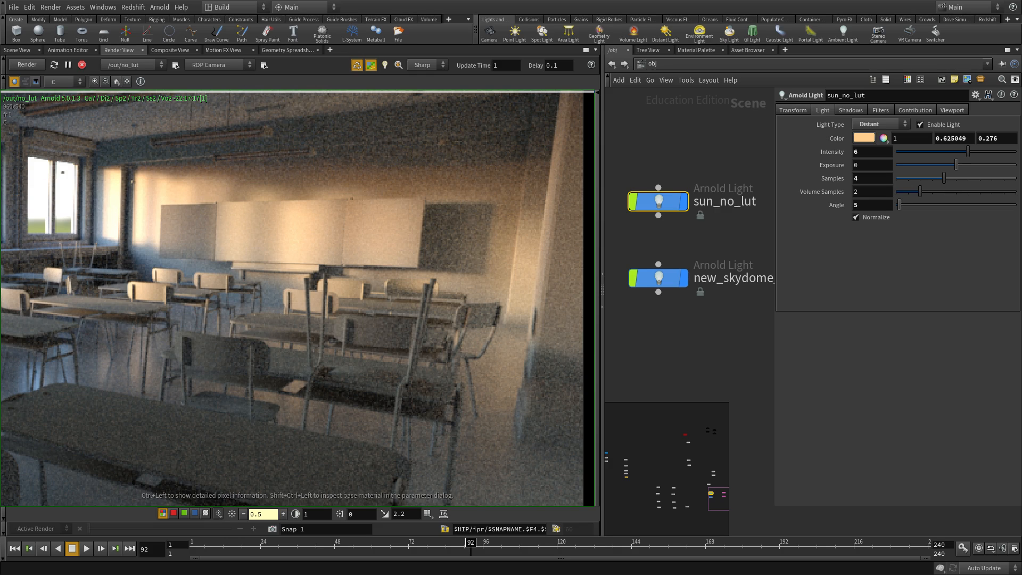
key("alt+Tab")
right_click_drag(681, 317, 892, 406, "alt")
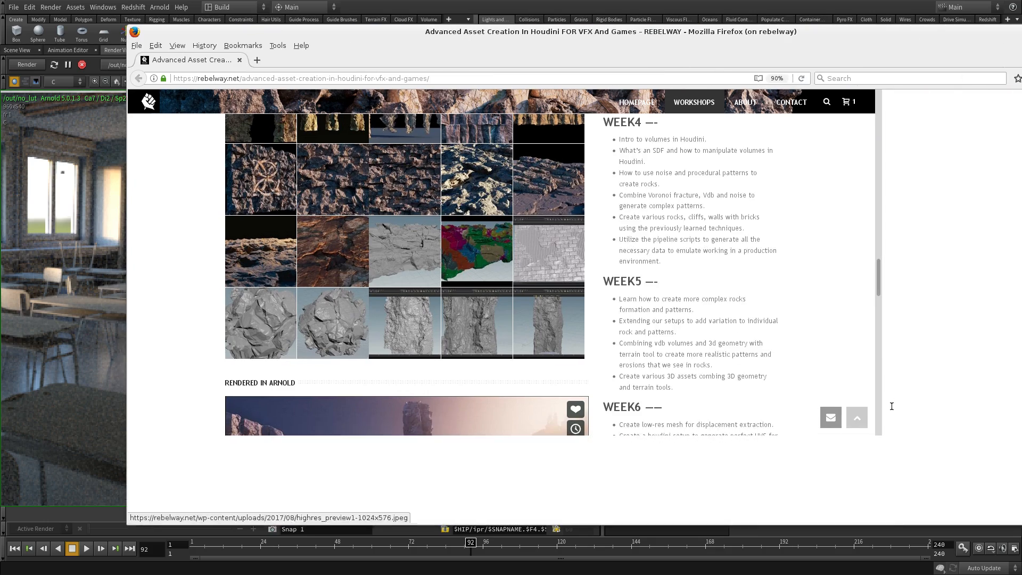
scroll(516, 255, "up", 4)
scroll(516, 254, "up", 3)
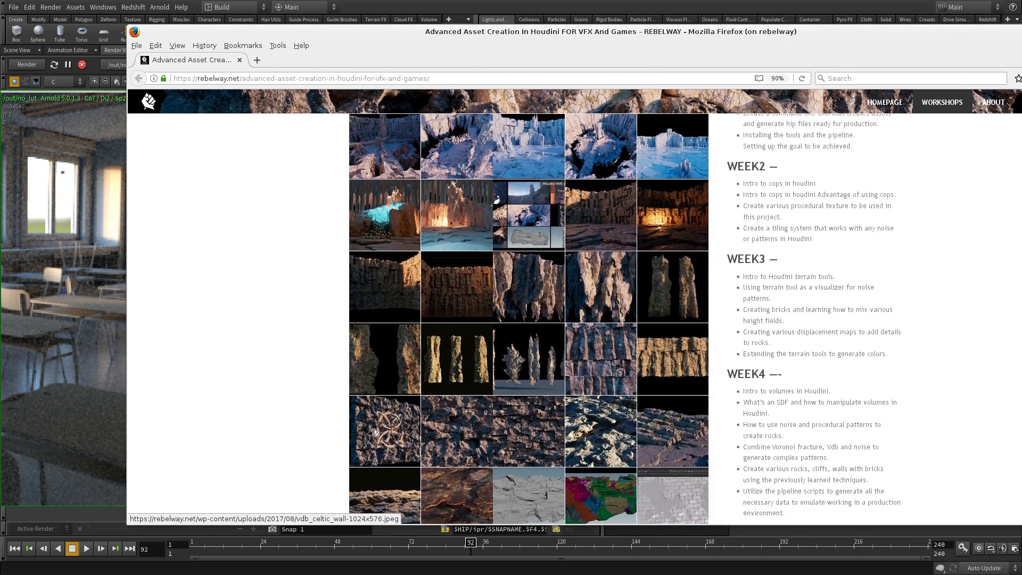
left_click(375, 432)
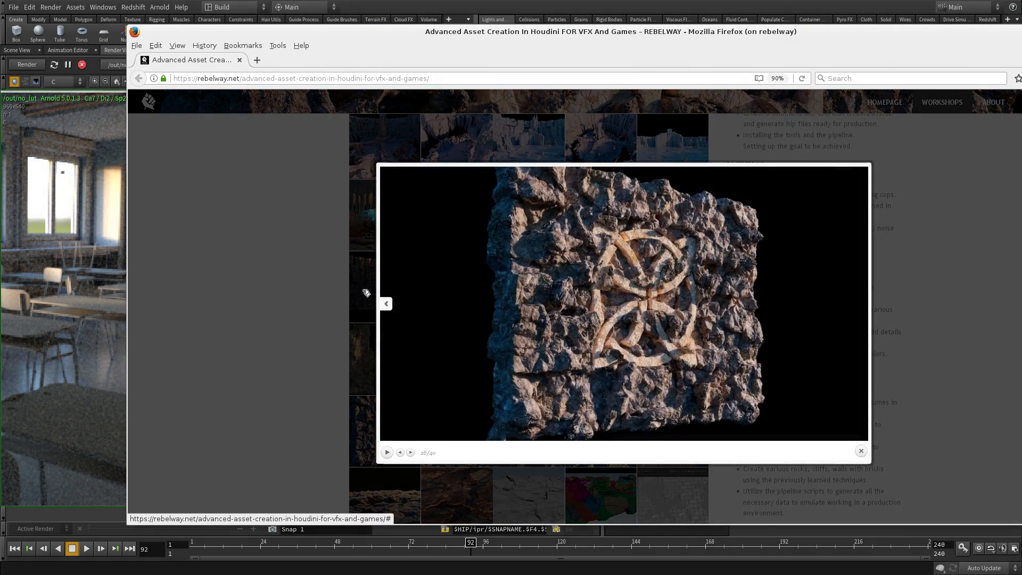
left_click(266, 358)
scroll(474, 235, "up", 2)
scroll(473, 235, "up", 3)
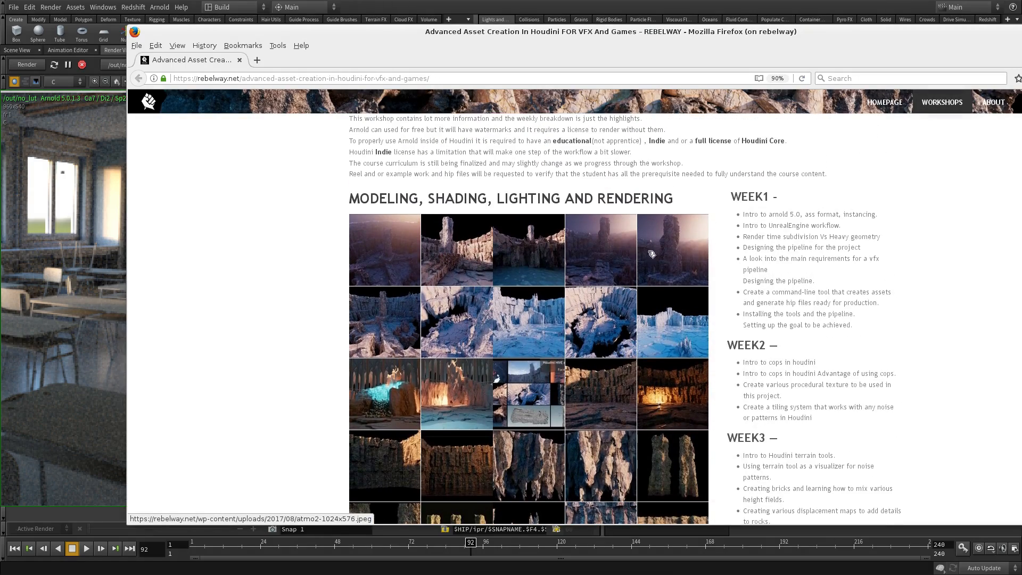
left_click(681, 221)
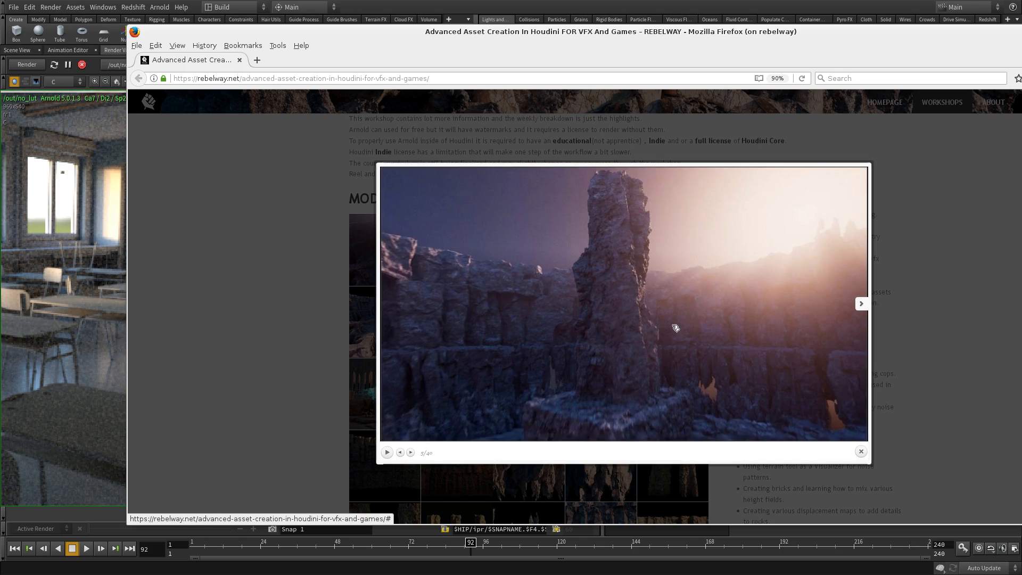
left_click(899, 247)
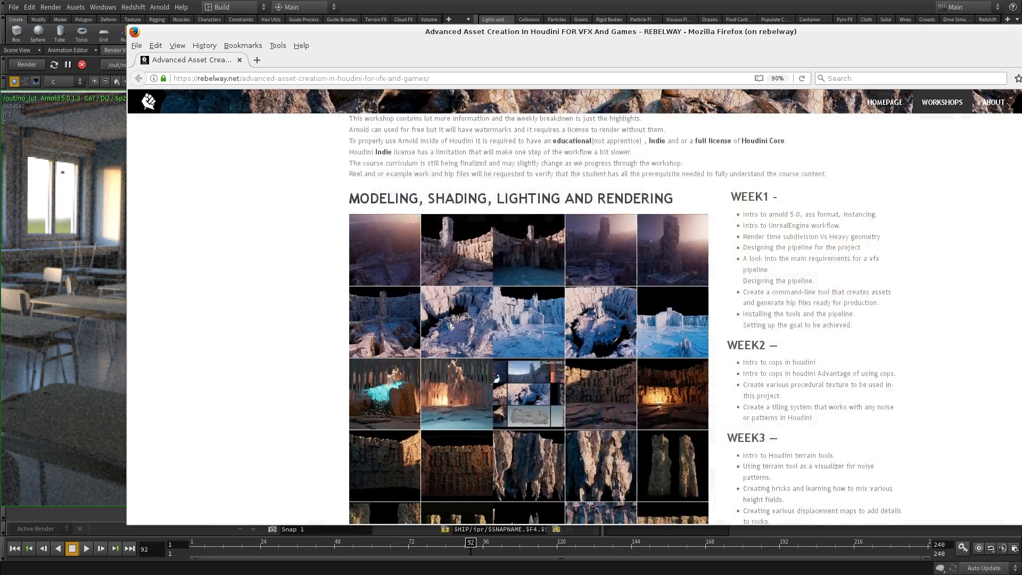
scroll(455, 195, "down", 8)
left_click(455, 195)
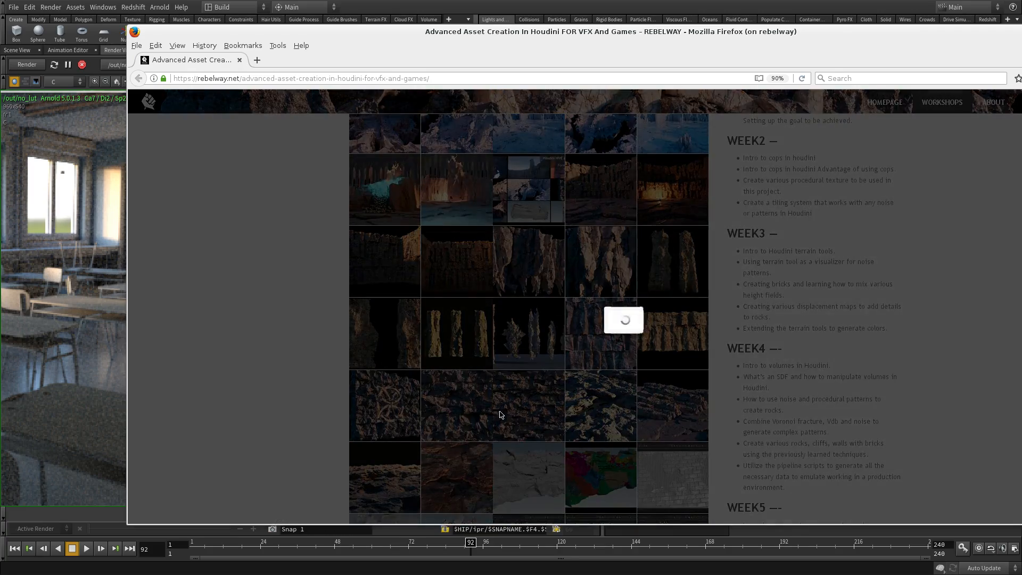
left_click(231, 410)
scroll(341, 341, "down", 3)
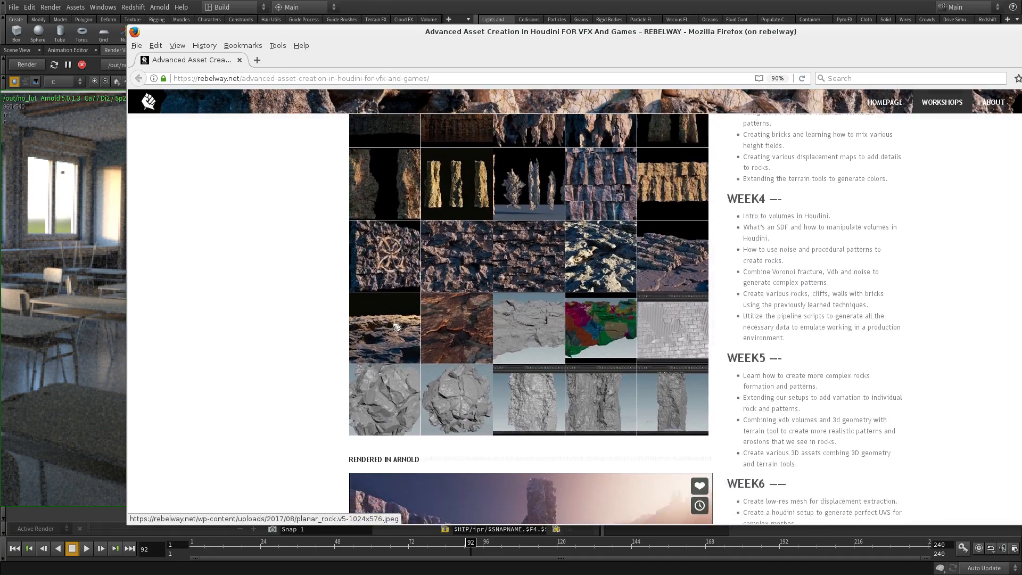
left_click(434, 320)
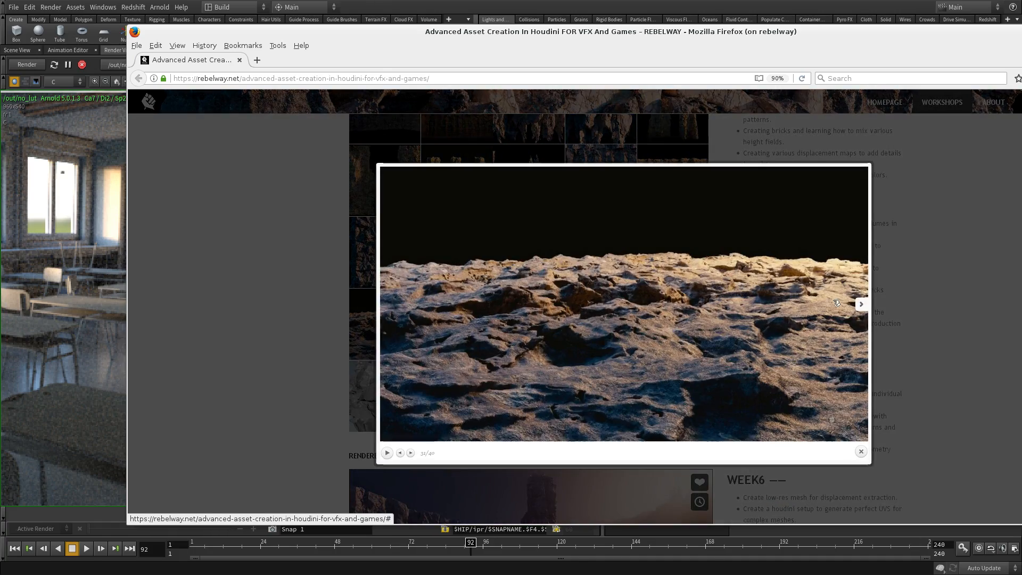
left_click(919, 251)
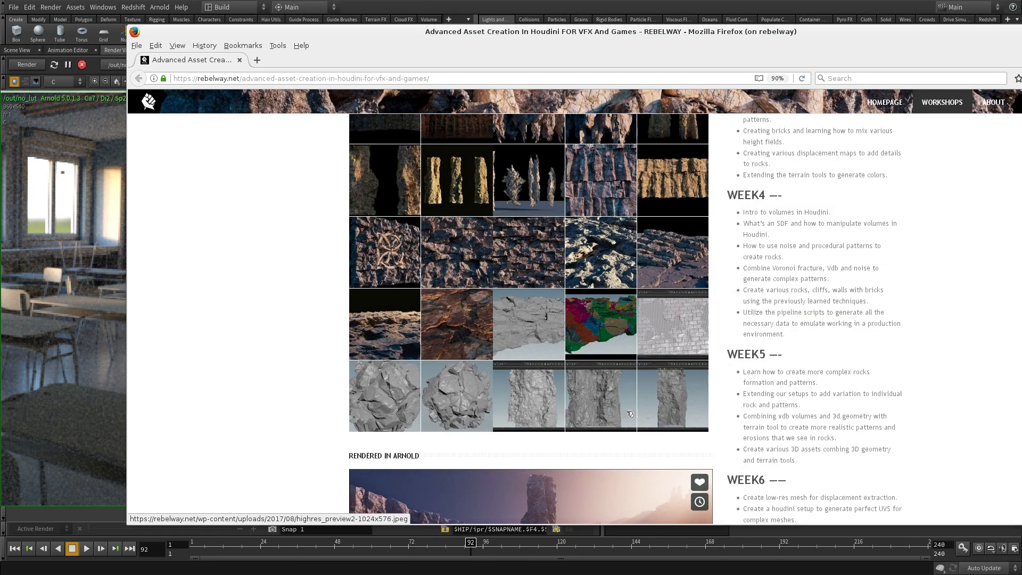
scroll(614, 277, "down", 3)
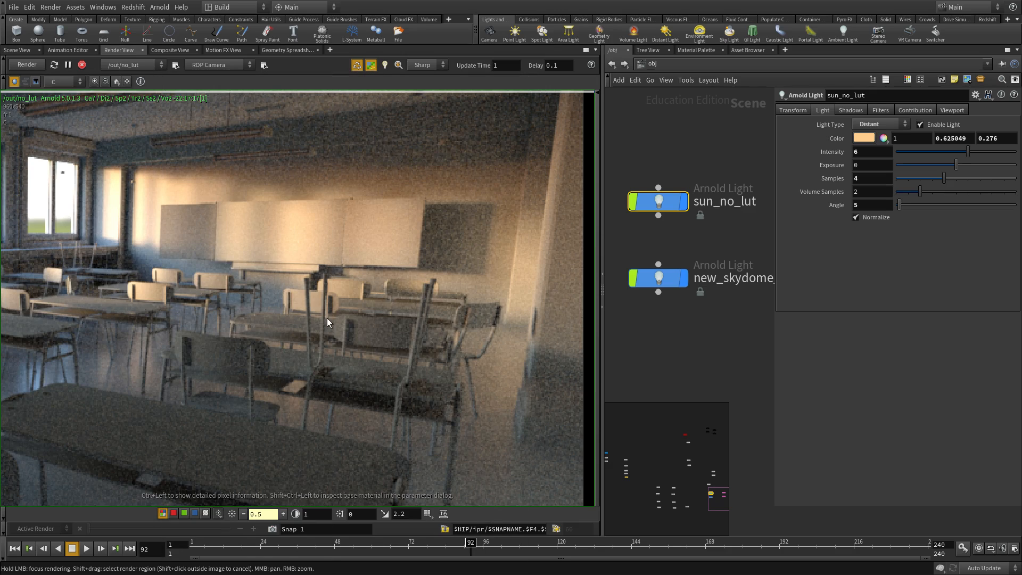
- Restore the display brightness to 1 and reframe the whole classroom
scroll(378, 304, "down", 1)
mouse_move(413, 293)
middle_mouse_down()
mouse_move(437, 230)
mouse_move(412, 281)
middle_mouse_up()
scroll(437, 228, "down", 1)
left_click(231, 513)
left_click(230, 517)
middle_click_drag(220, 274, 292, 273)
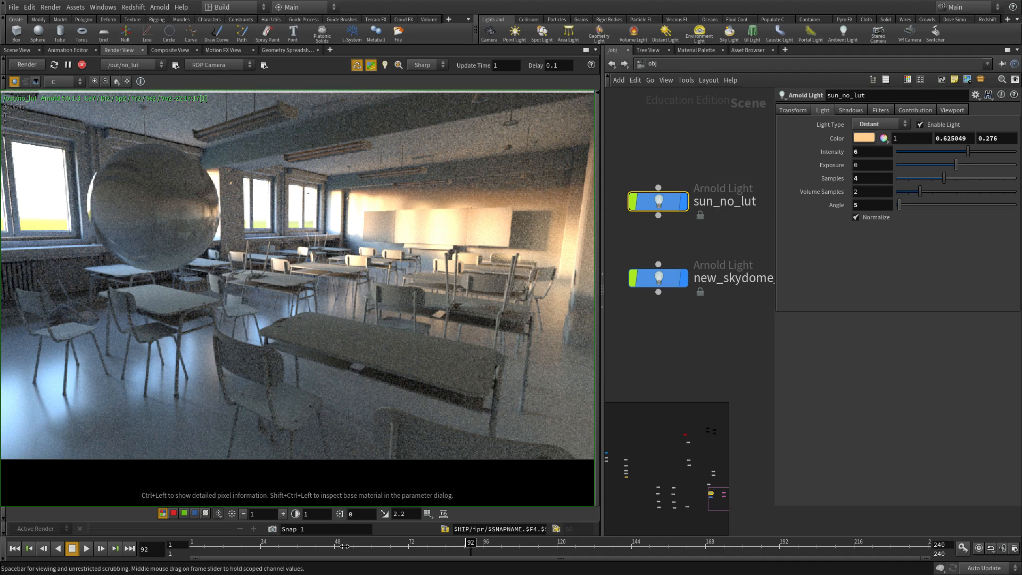
- Save a snapshot of the render named no_lut and widen the network pane
left_click(272, 528)
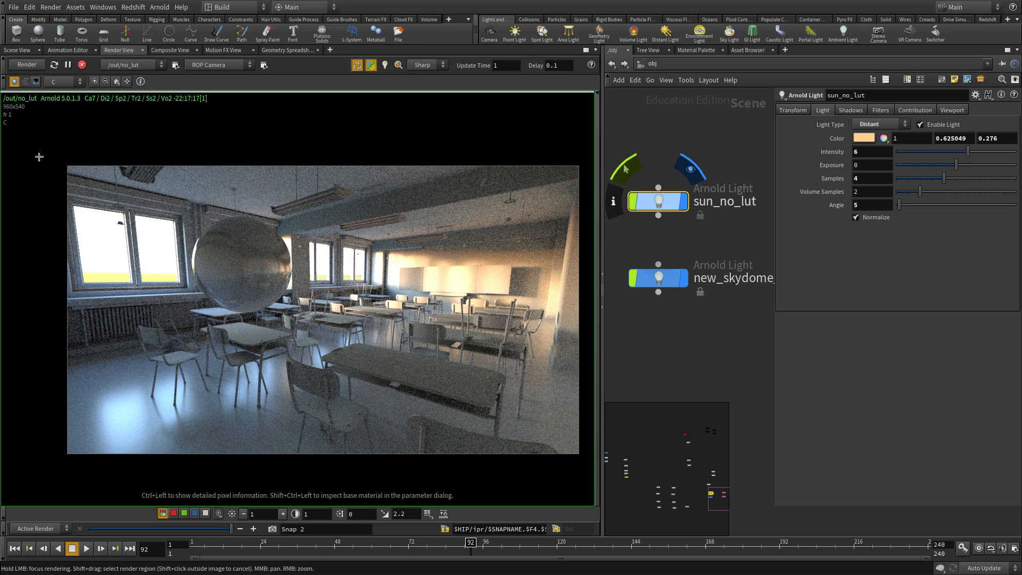
left_click_drag(60, 158, 585, 461, "shift")
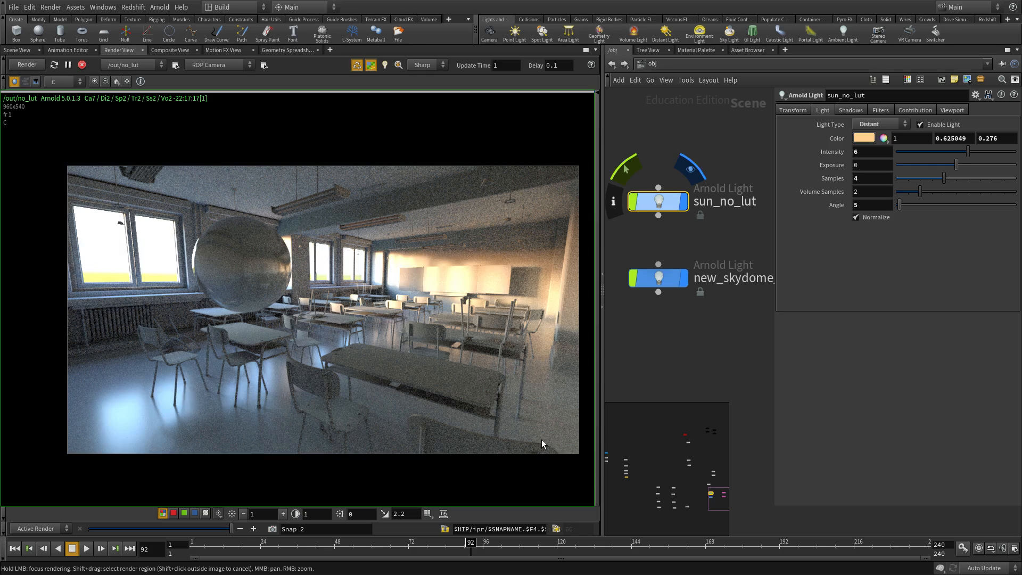
type("not_l")
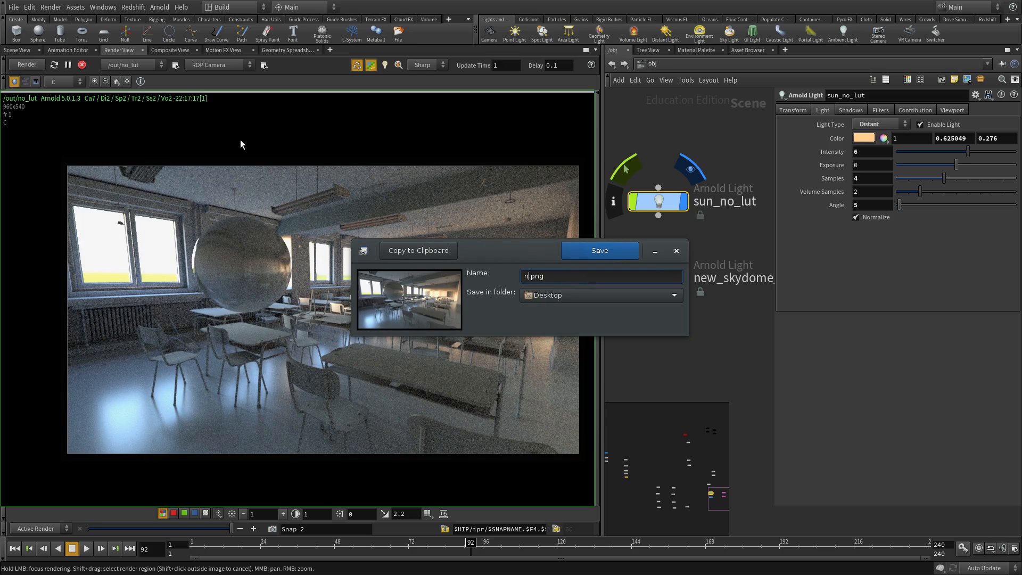
key("BackSpace")
key("BackSpace")
key("BackSpace")
key("BackSpace")
type("o_lut")
key("Return")
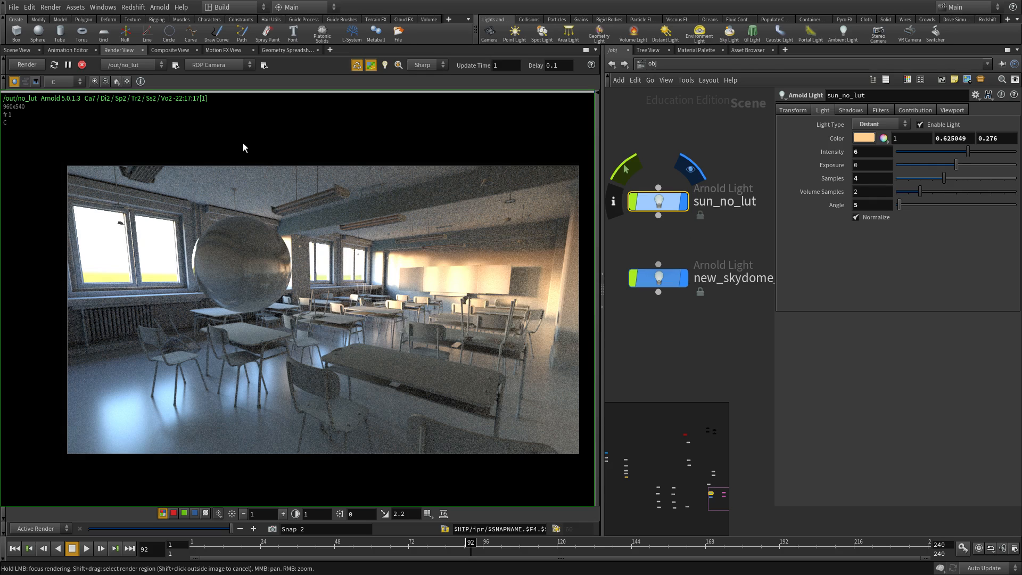
left_click_drag(601, 365, 579, 366)
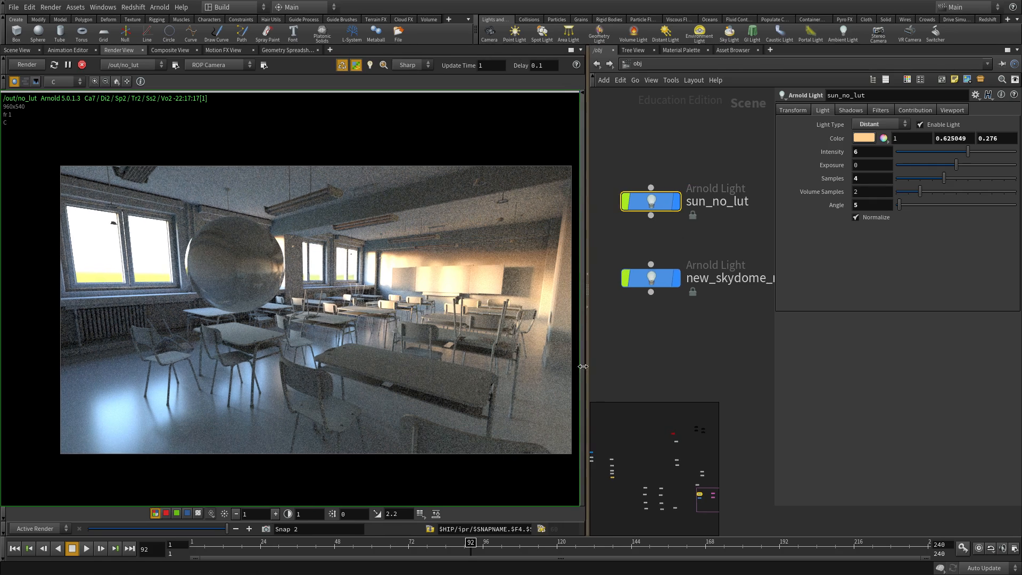
- Load the ACEScg_to_ODT-sRGB_houdini.lut display LUT onto the render
left_click(414, 514)
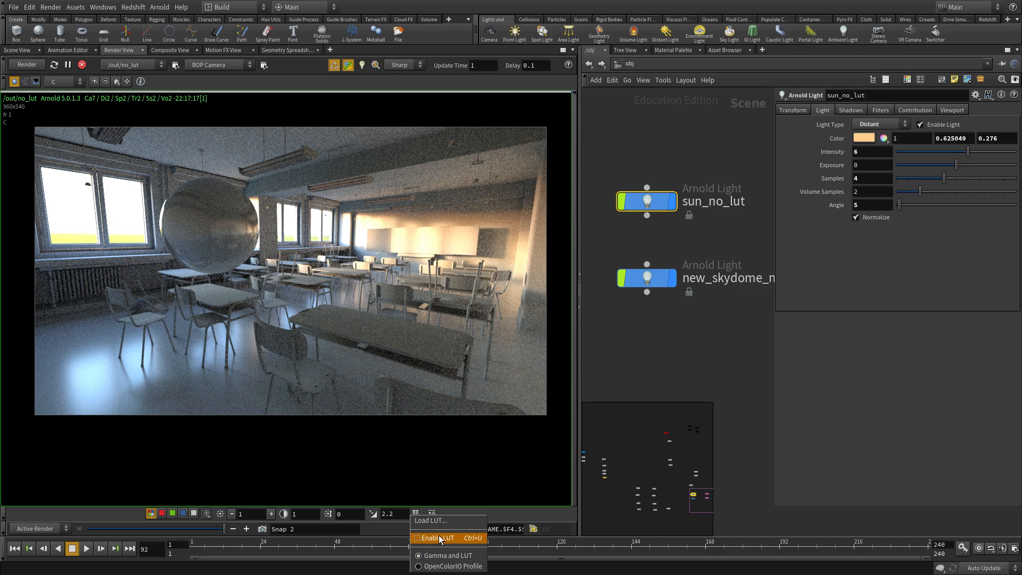
left_click(433, 519)
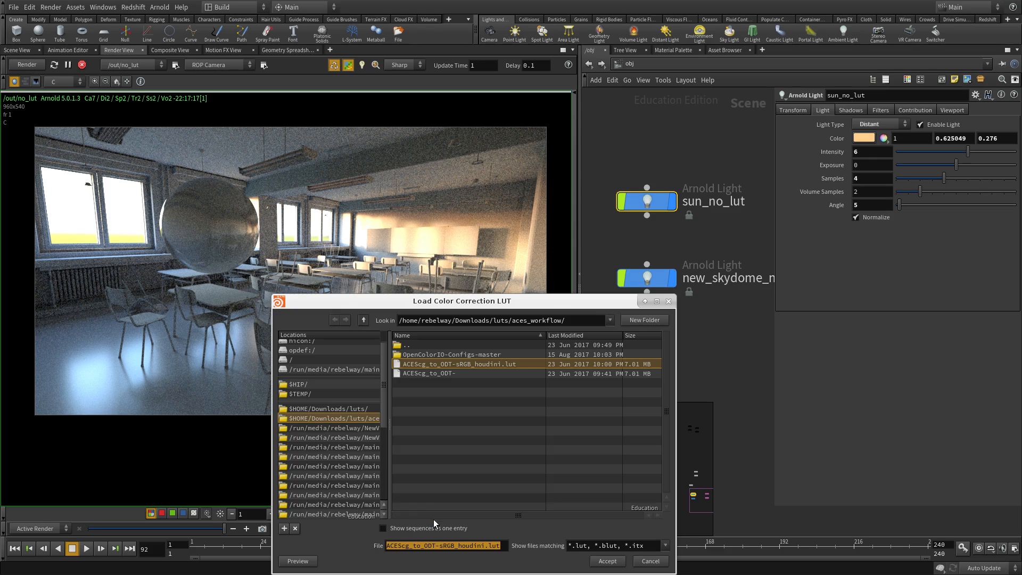
left_click(607, 562)
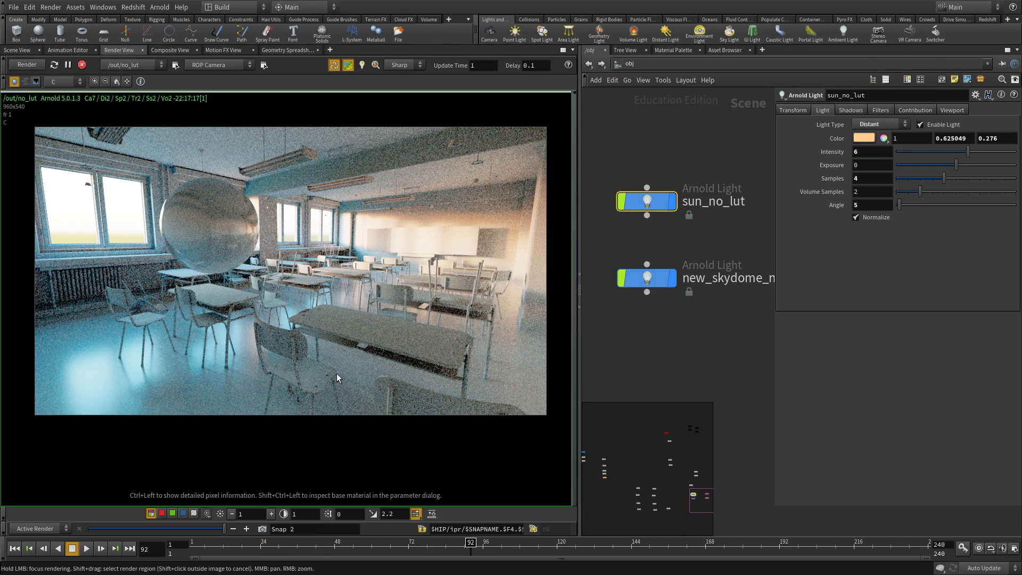
middle_click_drag(302, 324, 307, 332)
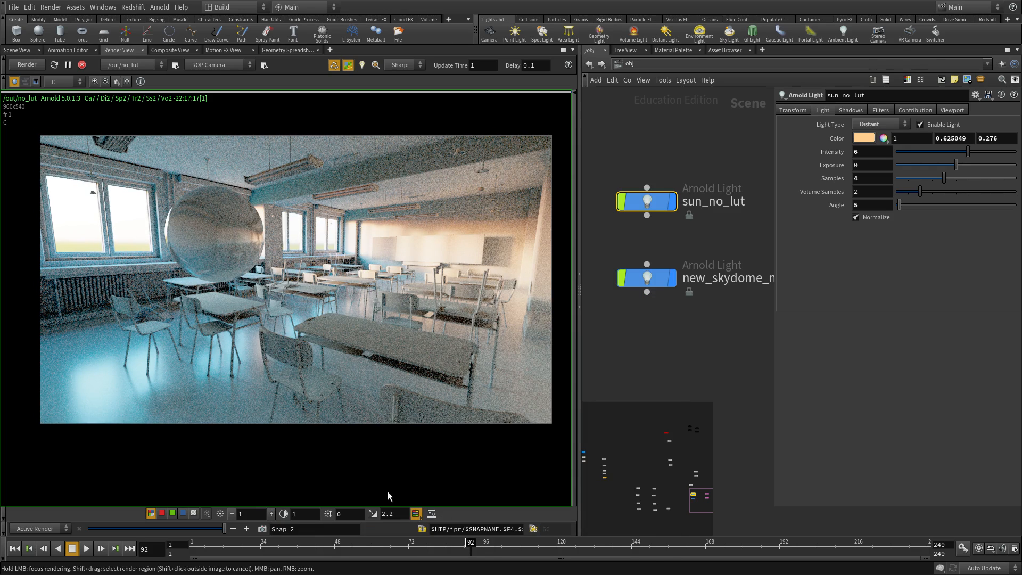
- Toggle the LUT off and on twice to compare against the untransformed render
left_click(415, 514)
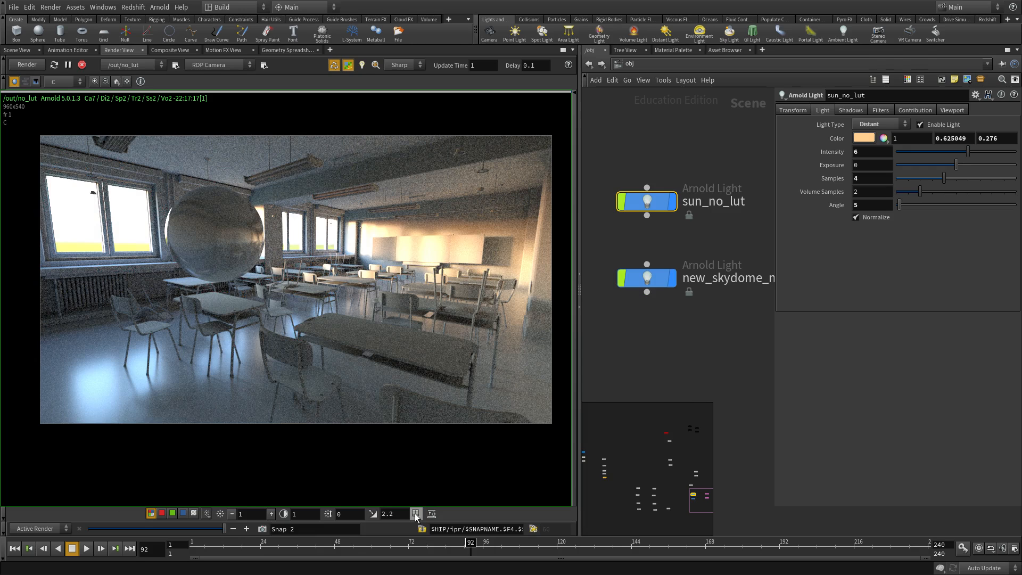
left_click(415, 514)
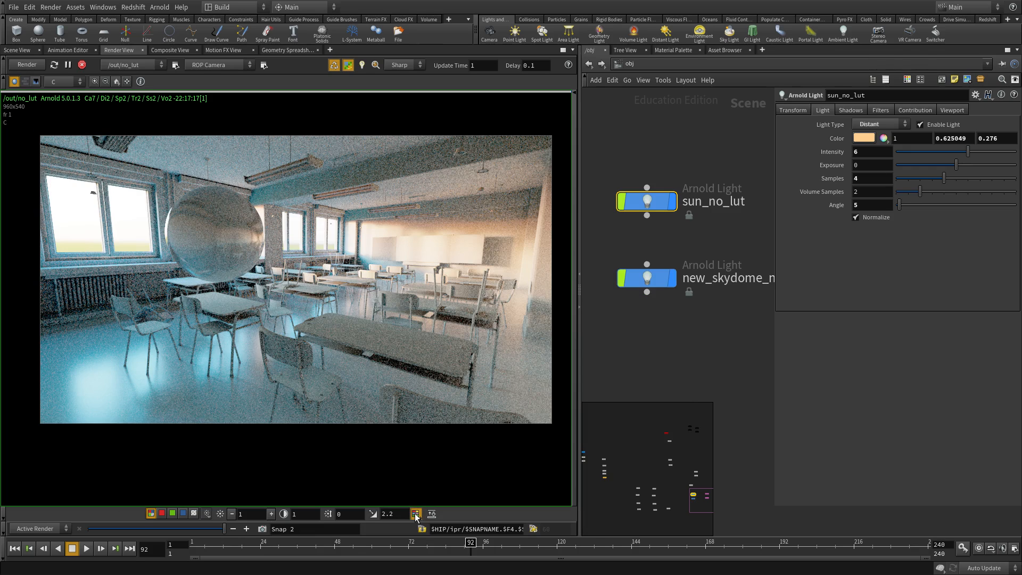
left_click(416, 513)
left_click(416, 514)
- Set the display gamma to 1, then toggle the LUT off and on to compare
type("1")
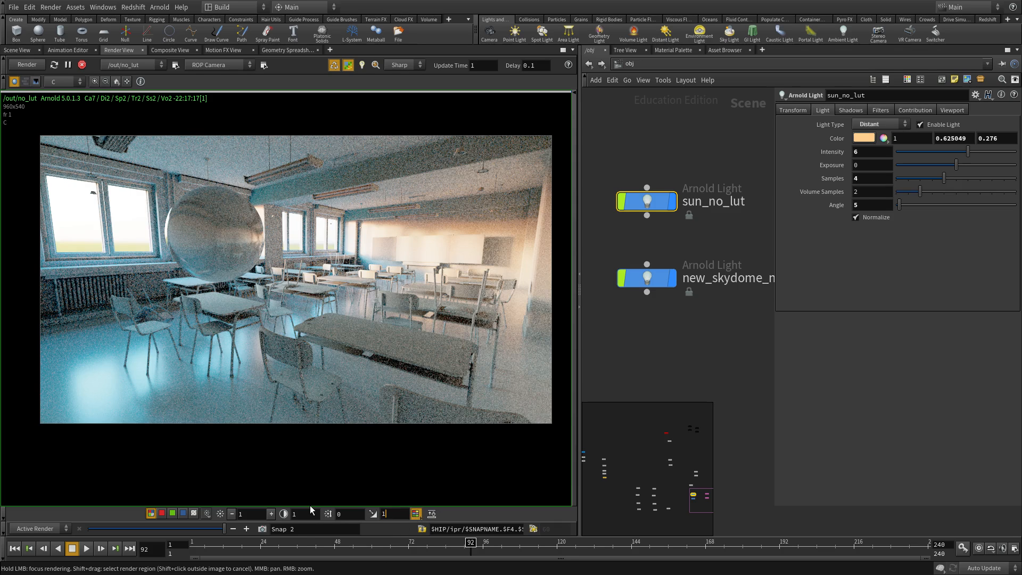
key("Return")
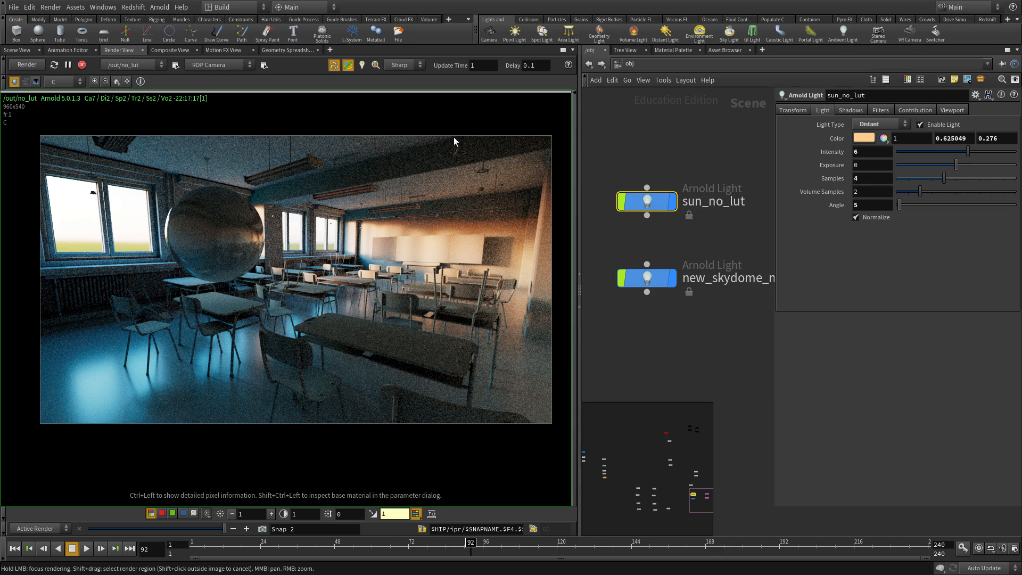
scroll(434, 227, "up", 2)
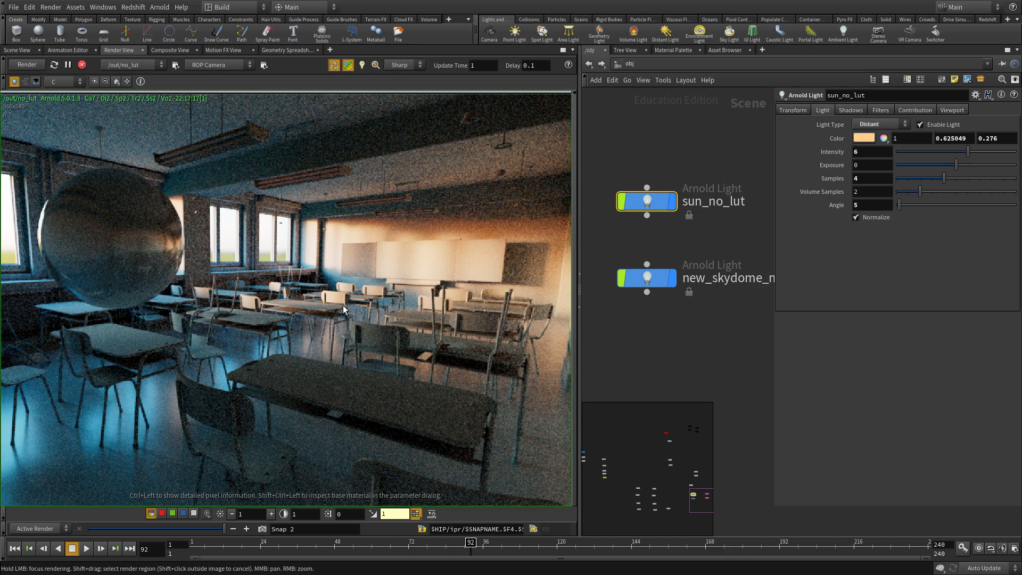
left_click(416, 514)
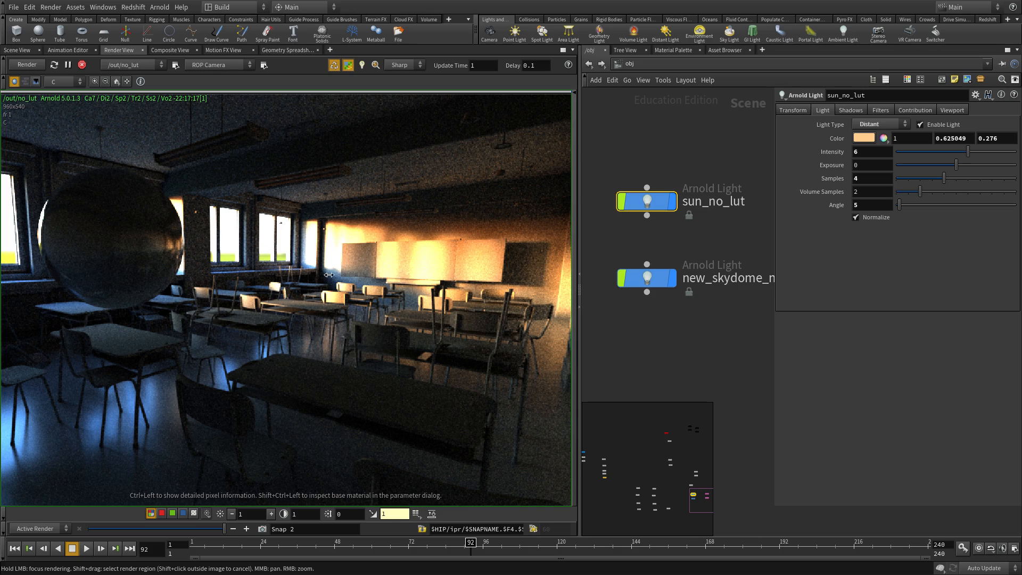
left_click(415, 514)
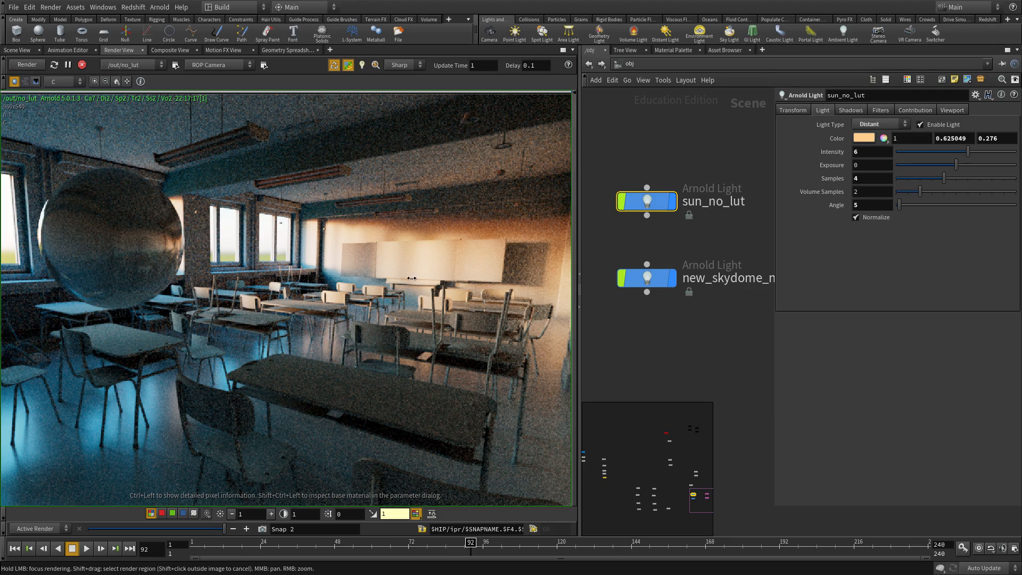
- Pan and zoom the render to inspect the sphere and the back wall
scroll(359, 272, "up", 4)
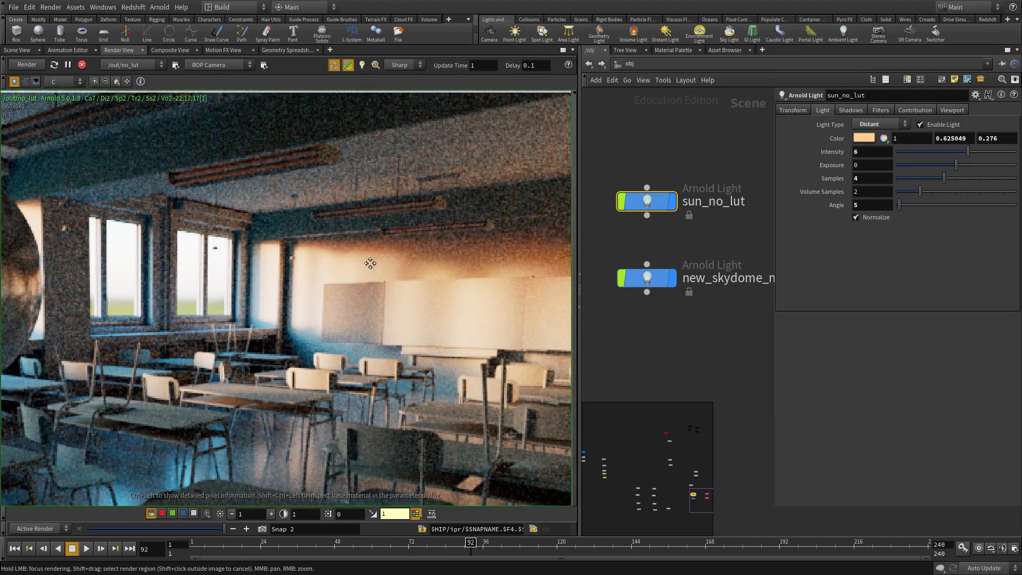
middle_click_drag(370, 263, 376, 264)
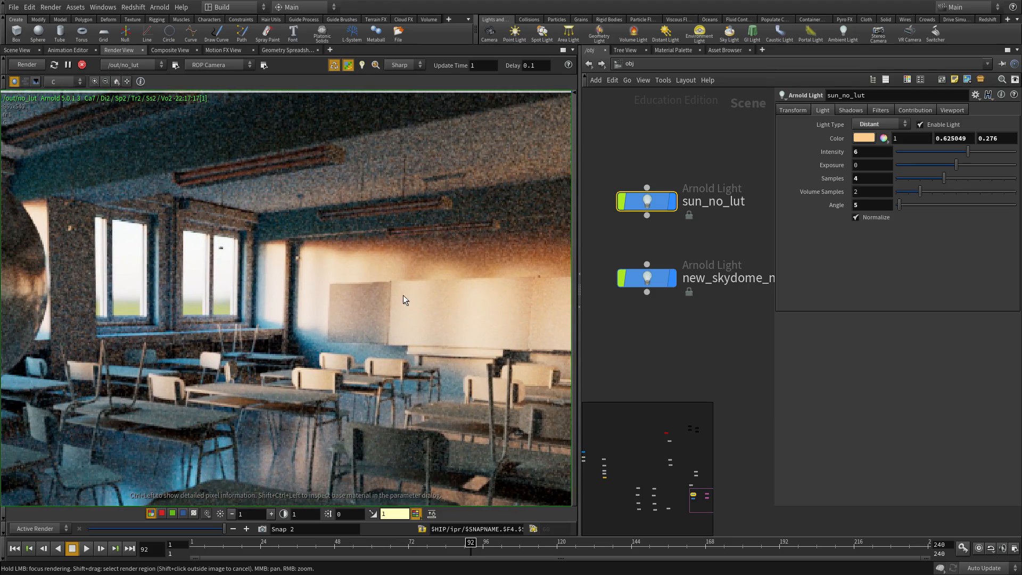
middle_click_drag(349, 296, 311, 266)
scroll(314, 277, "down", 2)
middle_click_drag(226, 301, 445, 311)
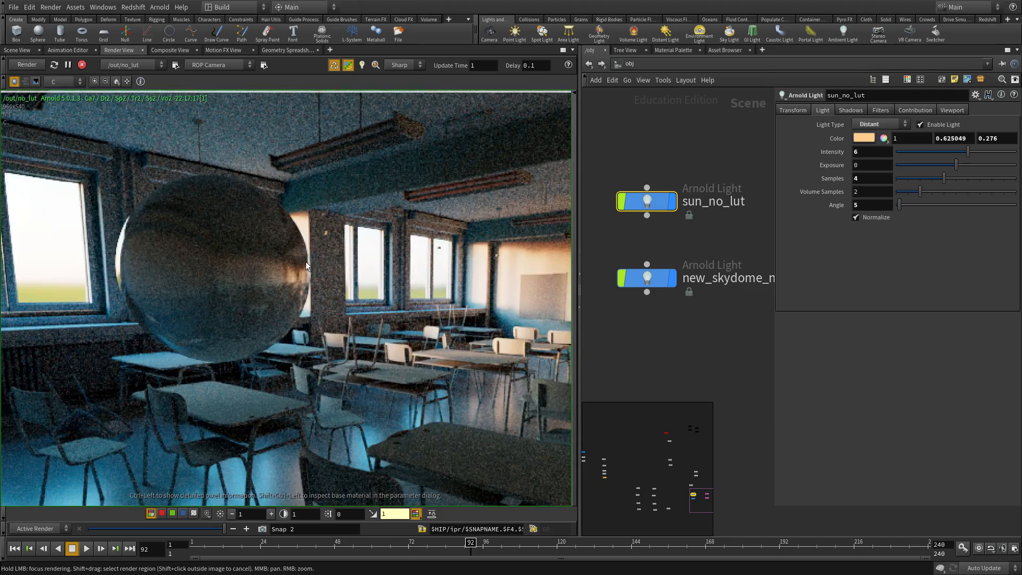
scroll(266, 260, "down", 4)
middle_click_drag(256, 257, 289, 269)
middle_click_drag(437, 257, 364, 221)
scroll(403, 251, "up", 5)
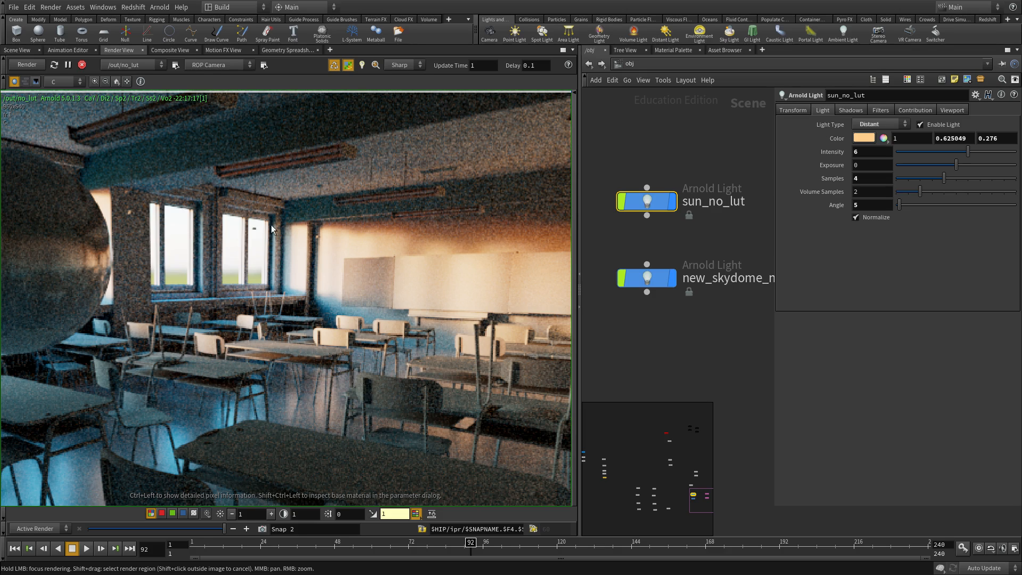
- Select sun_no_lut and sample wall pixel values down the render
middle_click_drag(710, 233, 701, 272)
left_click_drag(701, 272, 624, 178)
scroll(383, 270, "down", 2)
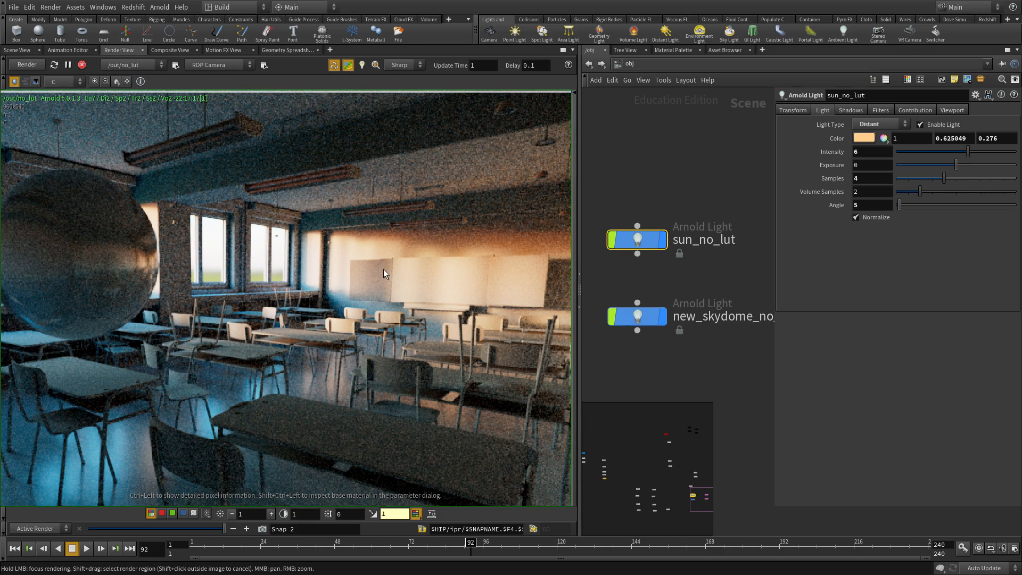
left_click(344, 266, "ctrl")
left_click_drag(345, 266, 346, 459, "ctrl")
- Raise viewer exposure to 4 to check back-wall pixel values, then reset it to 1
left_click(271, 514)
middle_click_drag(433, 290, 266, 282)
left_click_drag(267, 282, 480, 297, "ctrl")
scroll(361, 276, "up", 2)
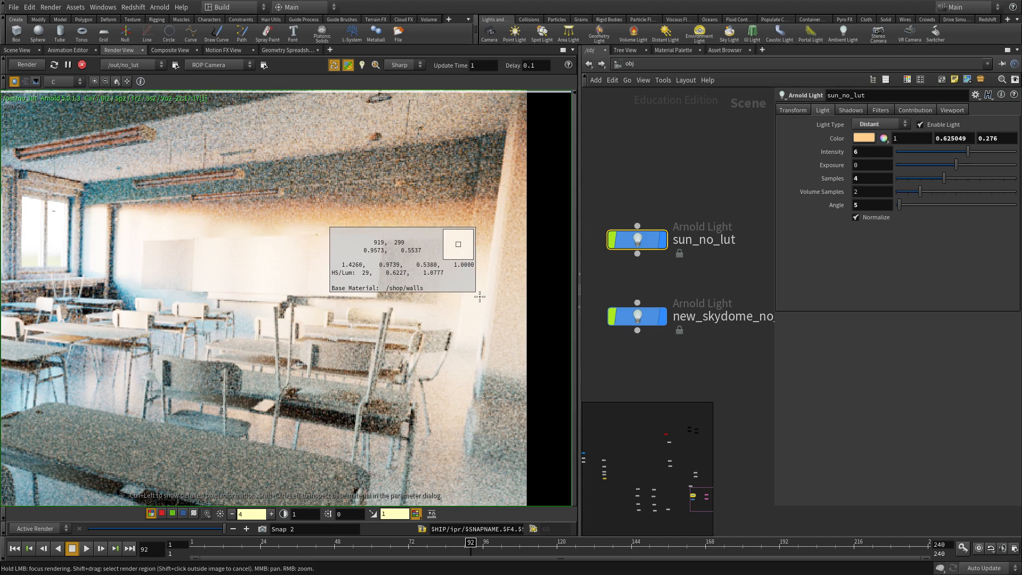
left_click(219, 514)
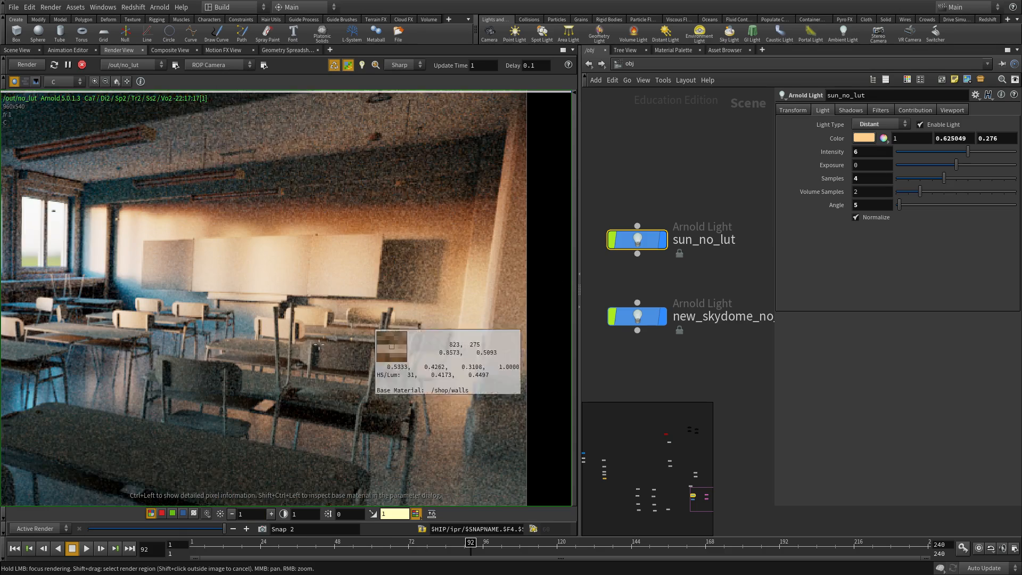
- Select sun_for_lut and new_skydome_for_lut together in the network
scroll(403, 296, "down", 3)
scroll(679, 285, "down", 2)
middle_click_drag(709, 341, 593, 331)
middle_click_drag(693, 277, 587, 329)
left_click_drag(690, 233, 610, 371)
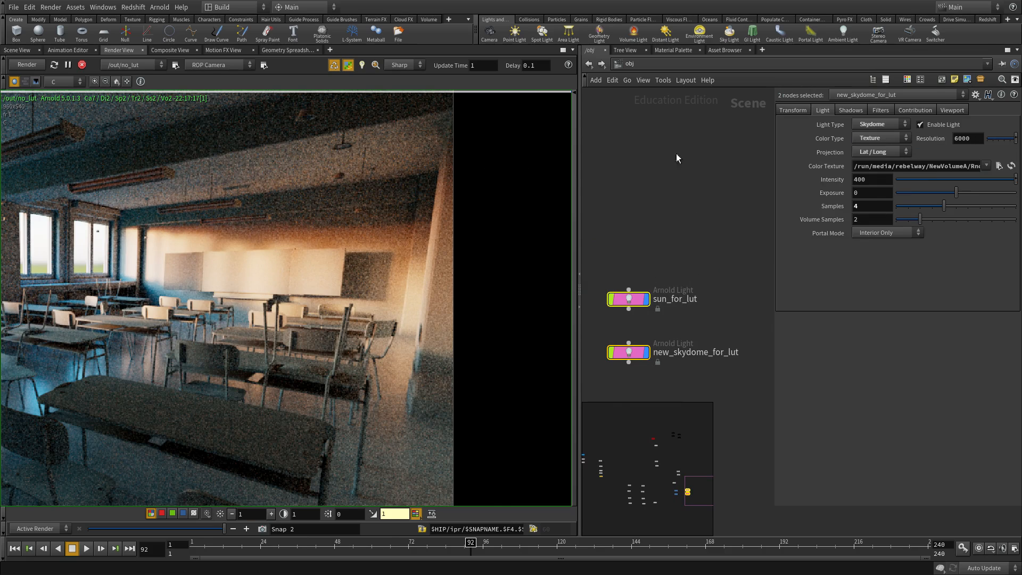
- In /out, set the no_lut ROP's forced lights to new_skydome_for_lut, sun_for_lut and point_light
left_click(629, 64)
left_click(669, 126)
middle_click_drag(718, 294, 697, 221)
left_click(788, 165)
left_click(1003, 366)
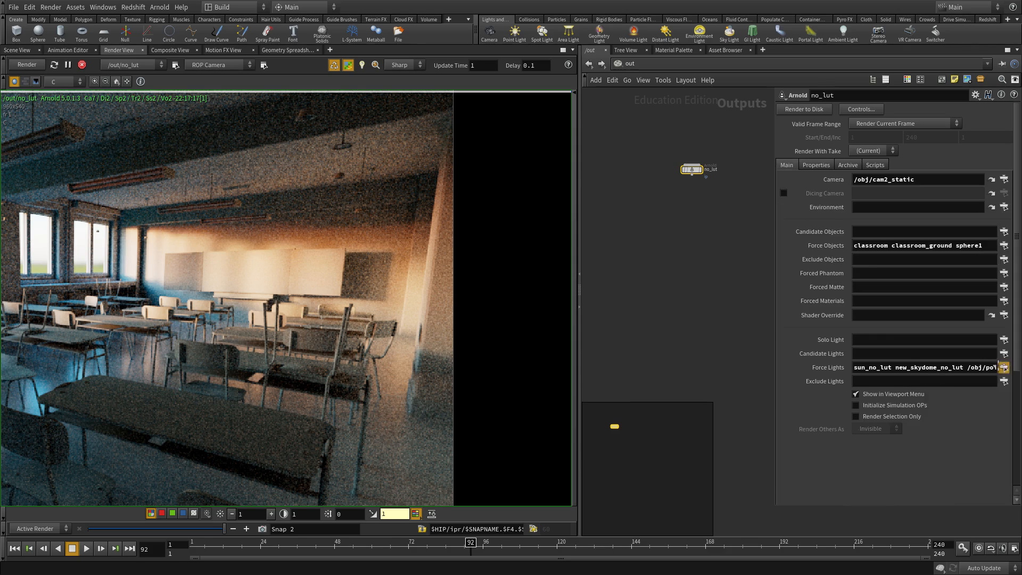
left_click(875, 318, "ctrl")
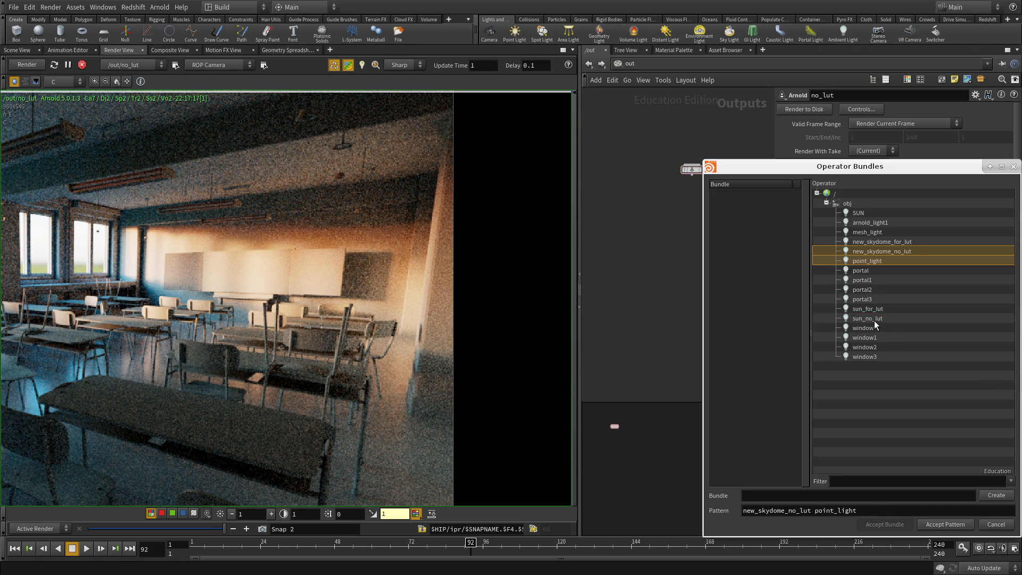
left_click(867, 309, "ctrl")
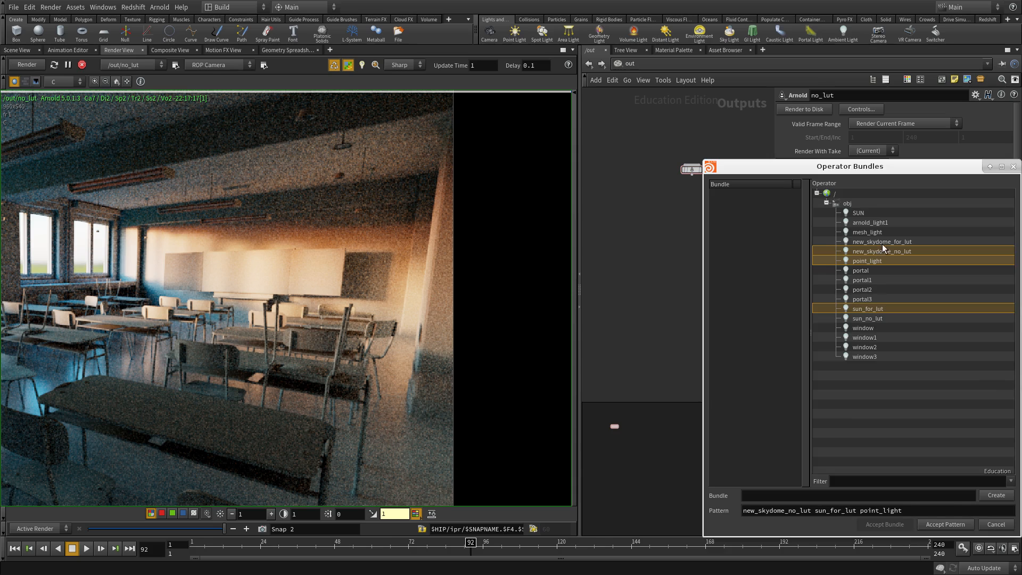
left_click(883, 241, "ctrl")
left_click(899, 251, "ctrl")
left_click(967, 527)
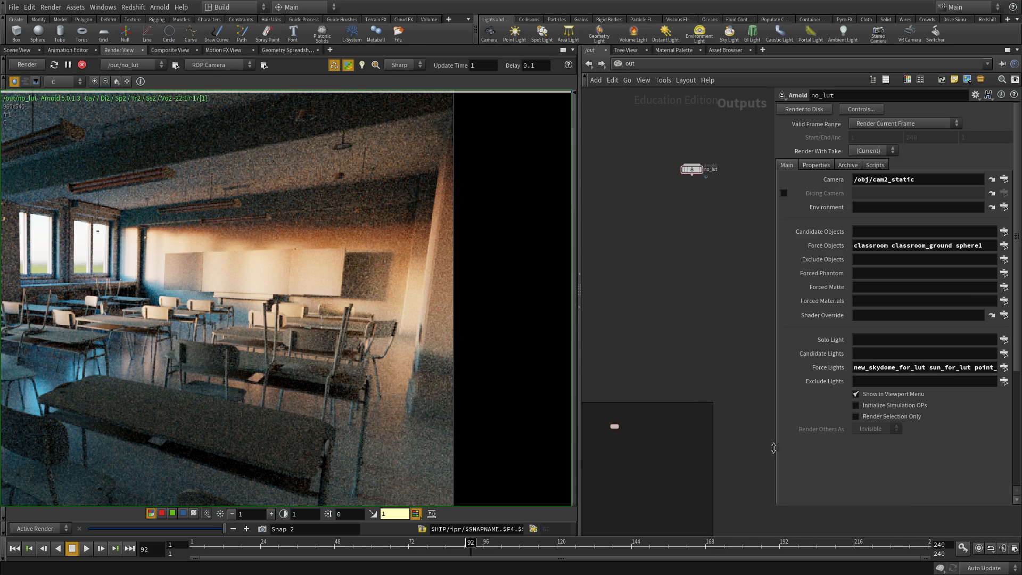
left_click(55, 65)
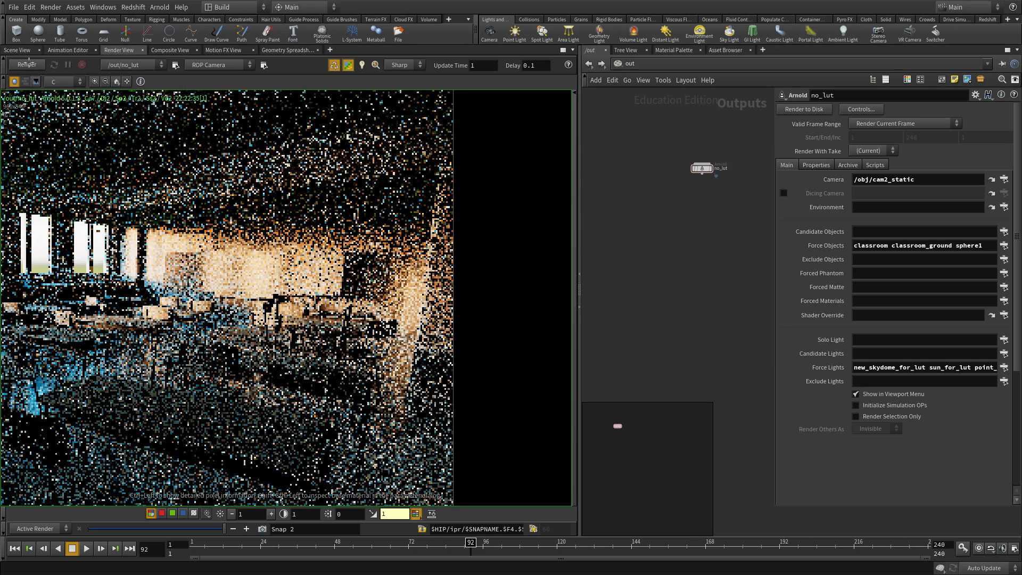
- Sample pixel values across the wall in the restarted classroom render
left_click(141, 316, "ctrl")
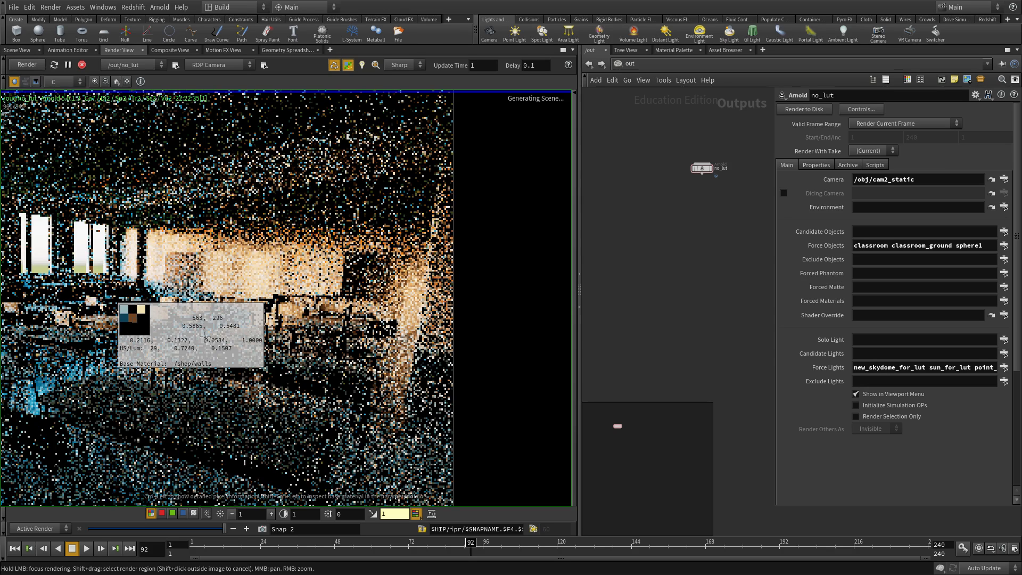
left_click_drag(205, 333, 279, 324, "ctrl")
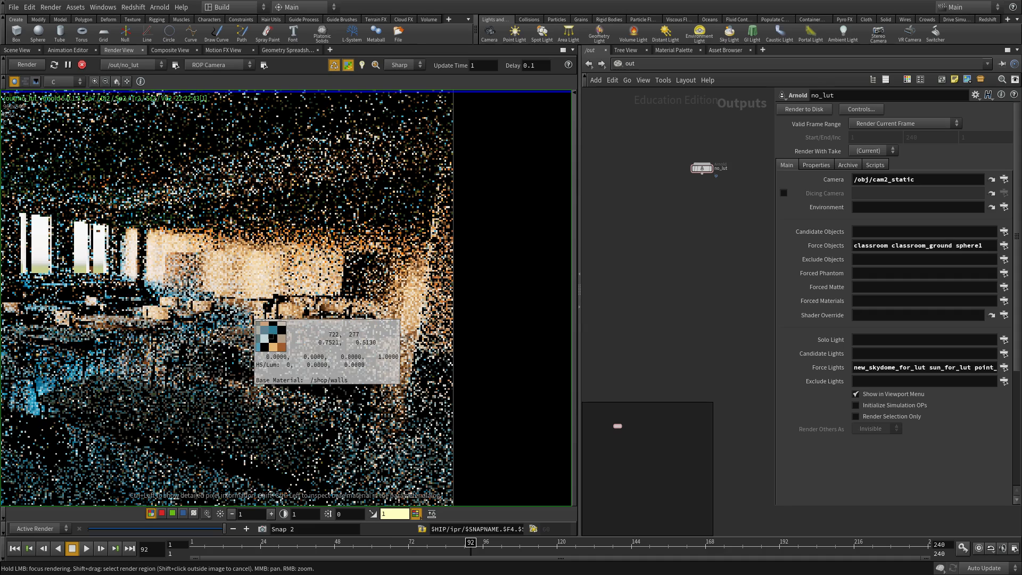
scroll(249, 314, "down", 3)
middle_click_drag(283, 486, 391, 430)
scroll(391, 430, "up", 2)
left_click_drag(394, 434, 205, 239, "ctrl")
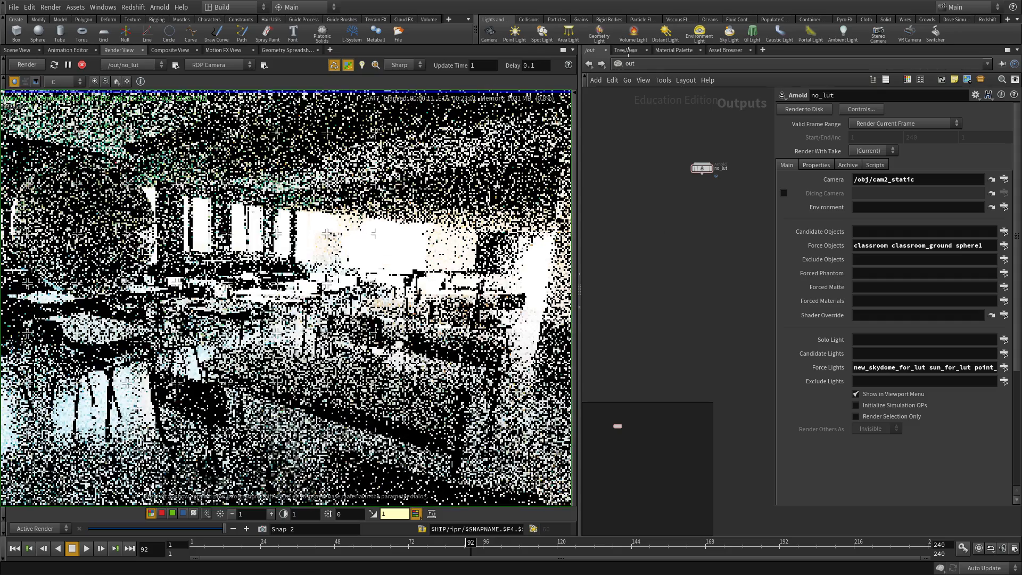
- In the obj network, adjust sun_for_lut and set new_skydome_for_lut intensity to 40
left_click(642, 64)
left_click(663, 116)
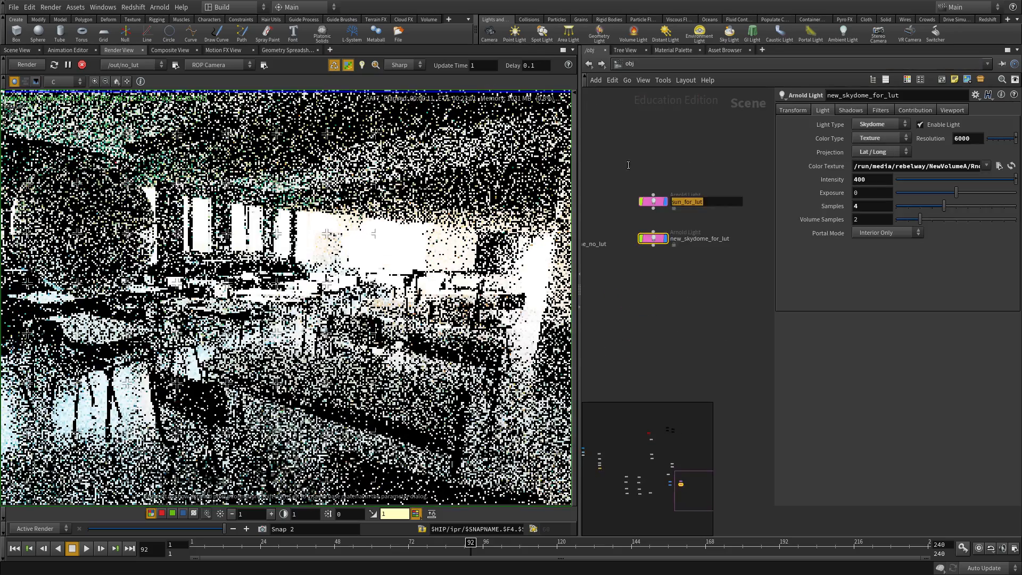
left_click_drag(714, 221, 583, 161)
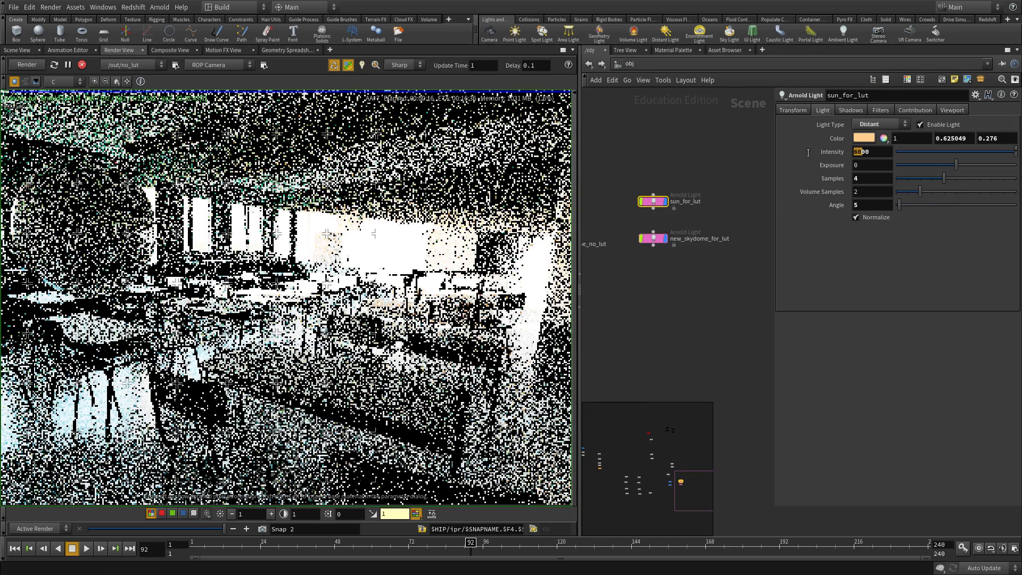
type("1")
left_click(653, 238)
type("400")
key("Return")
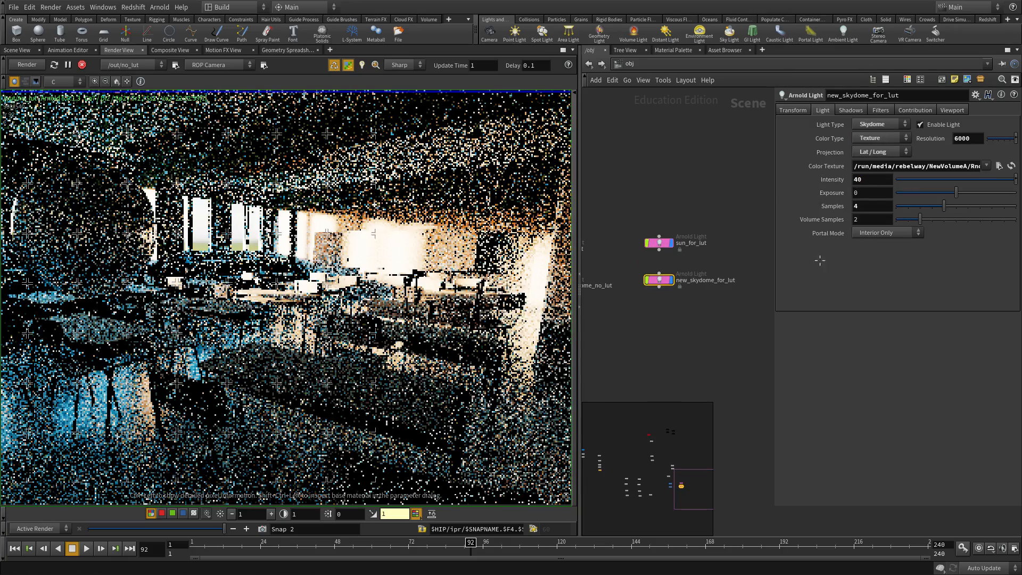
left_click(659, 242)
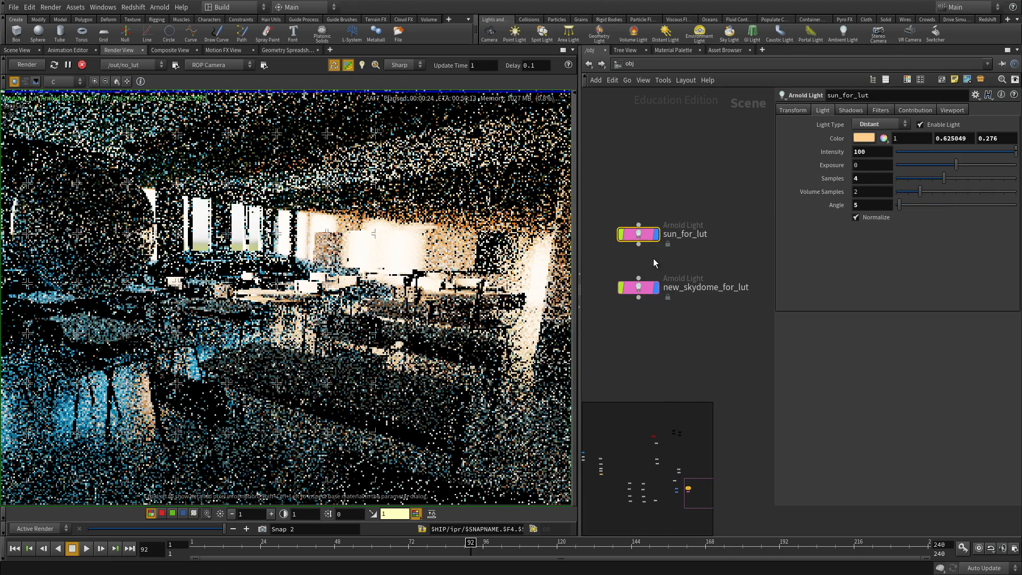
scroll(692, 261, "up", 2)
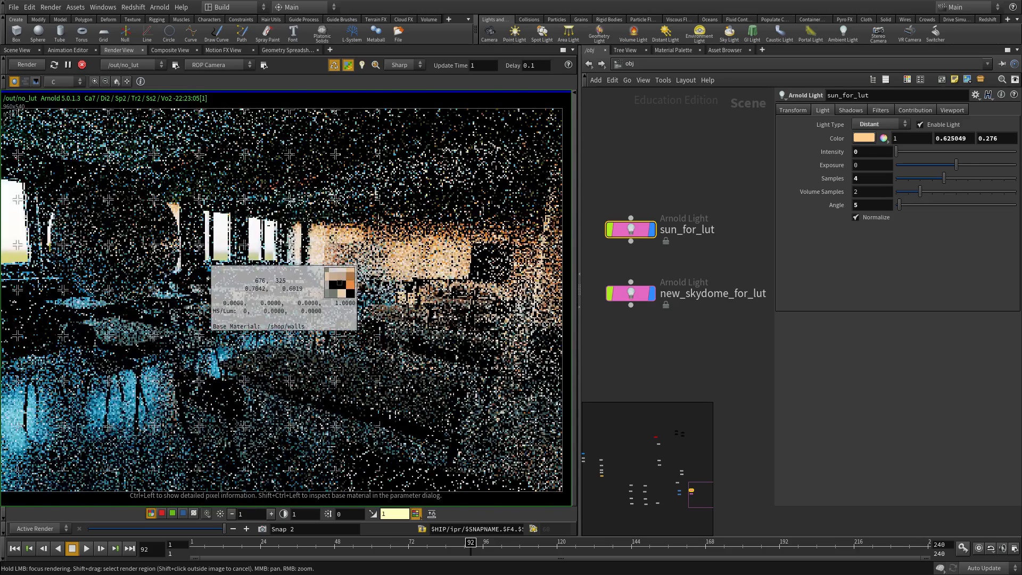
left_click(636, 287)
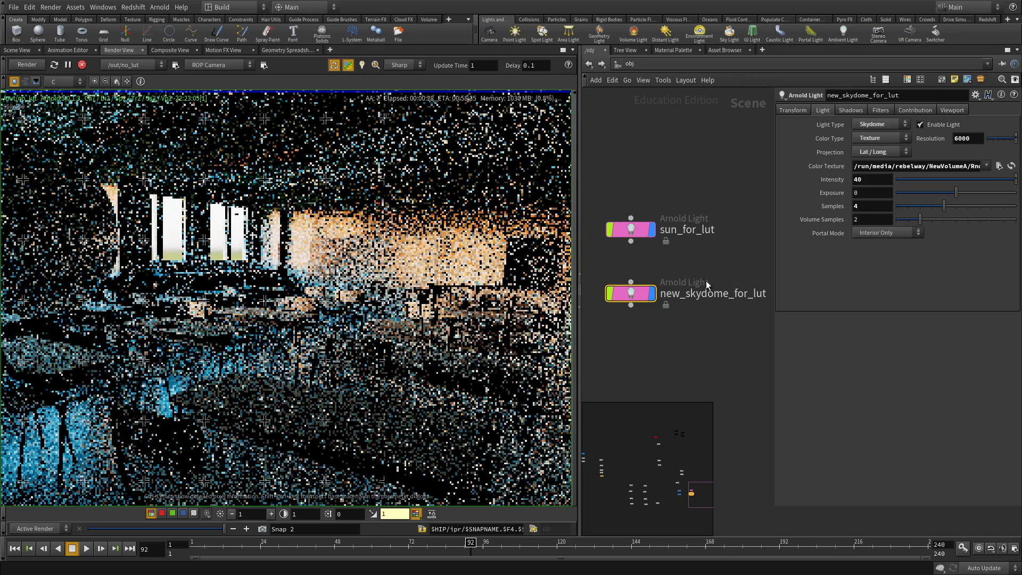
- Set skydome intensity to 80 and limit rendering to a region around the bright wall
type("80")
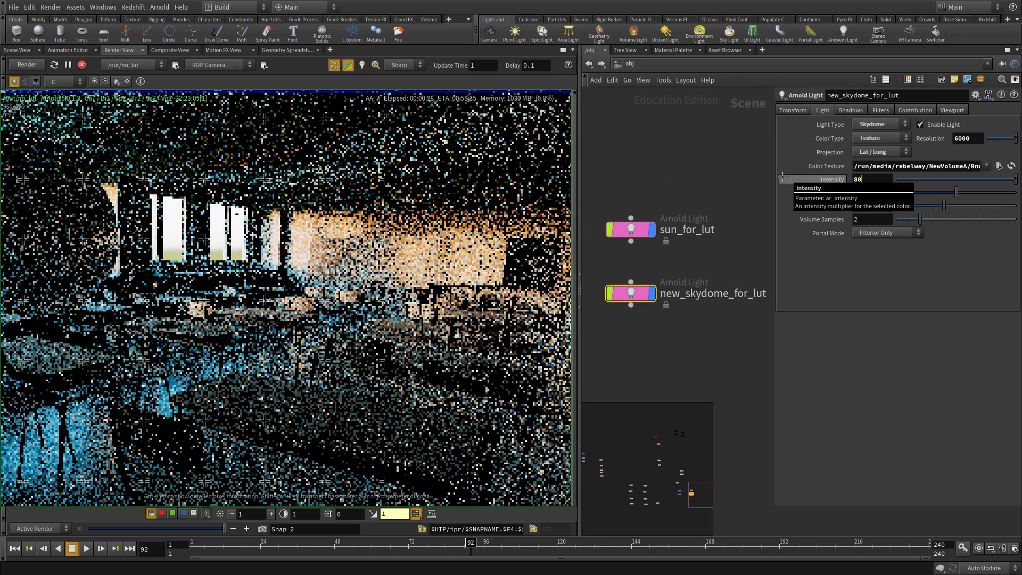
middle_click_drag(446, 253, 349, 280)
scroll(452, 233, "down", 3)
scroll(298, 262, "up", 10)
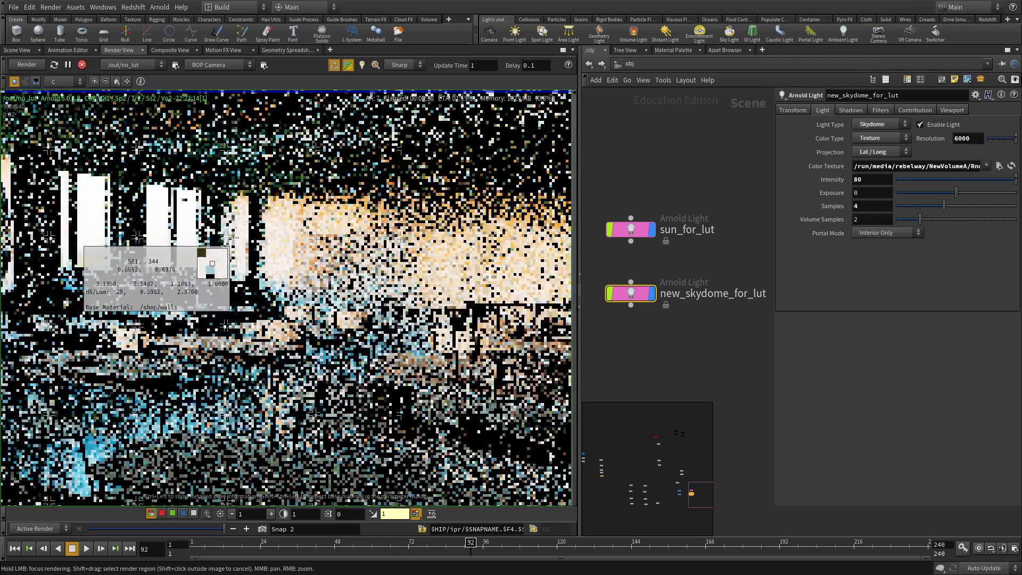
scroll(319, 272, "down", 8)
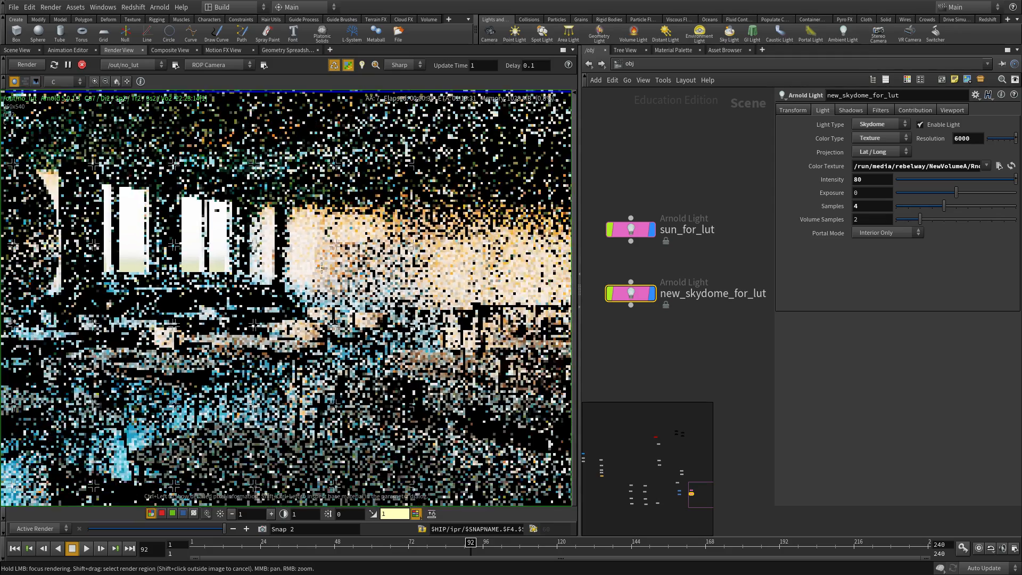
scroll(318, 268, "down", 1)
mouse_move(195, 178)
left_mouse_down("shift")
mouse_move(468, 341)
mouse_move(488, 341)
left_mouse_up("shift")
scroll(393, 240, "up", 2)
scroll(386, 293, "up", 2)
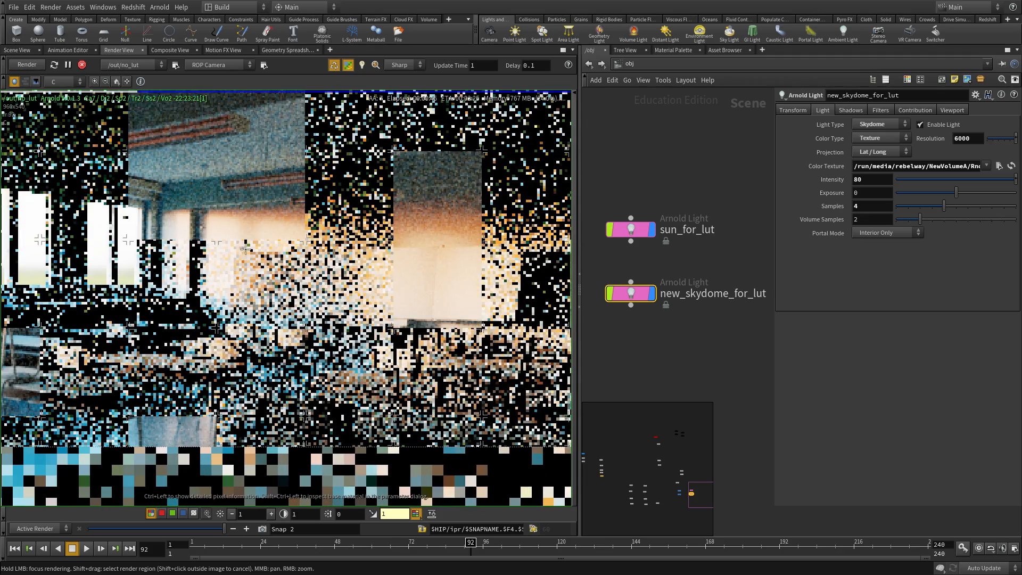
scroll(250, 255, "up", 1)
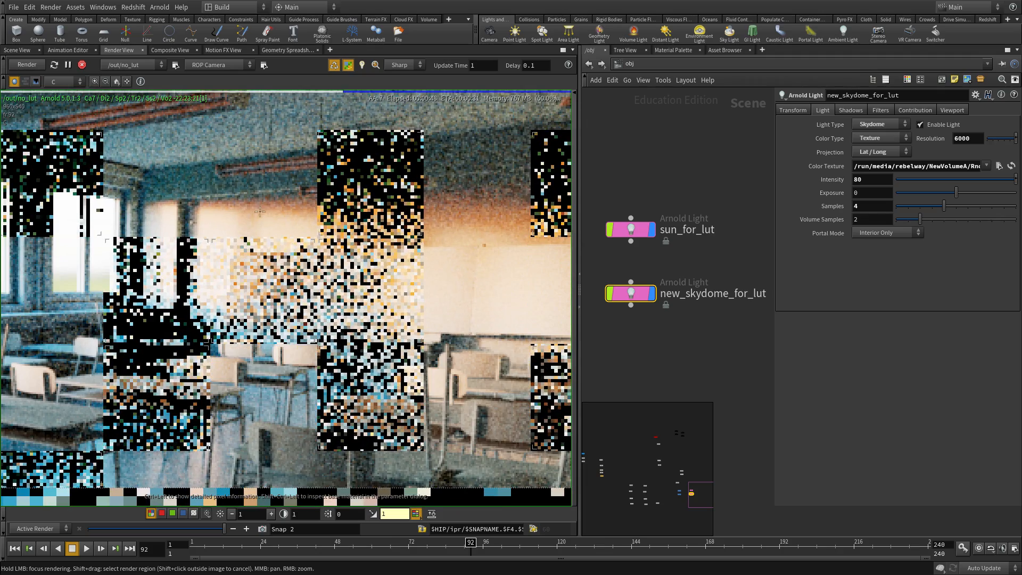
- Pan and zoom the render to see the whole classroom
middle_click_drag(279, 236, 338, 265)
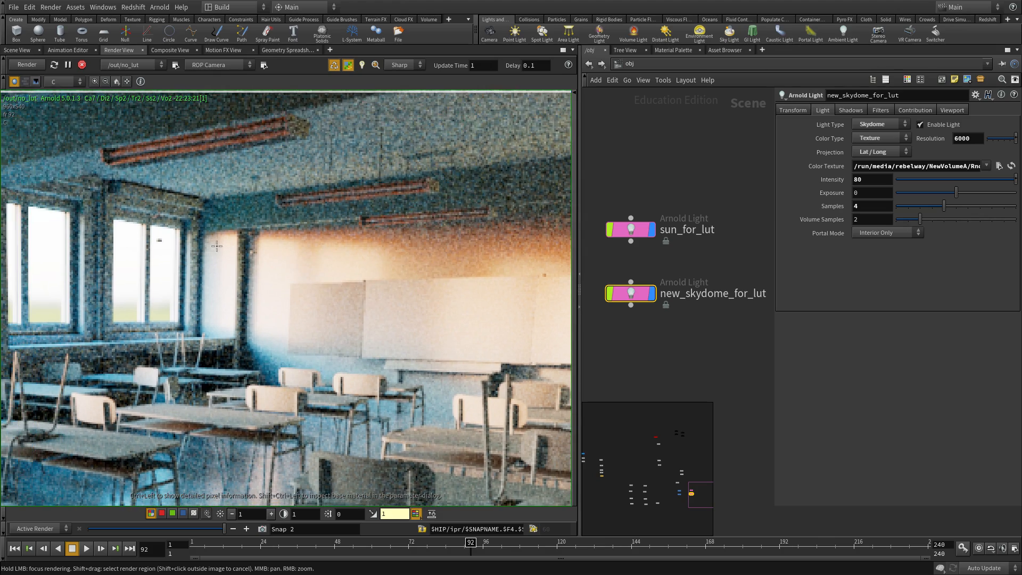
scroll(245, 305, "down", 8)
middle_click_drag(245, 305, 327, 258)
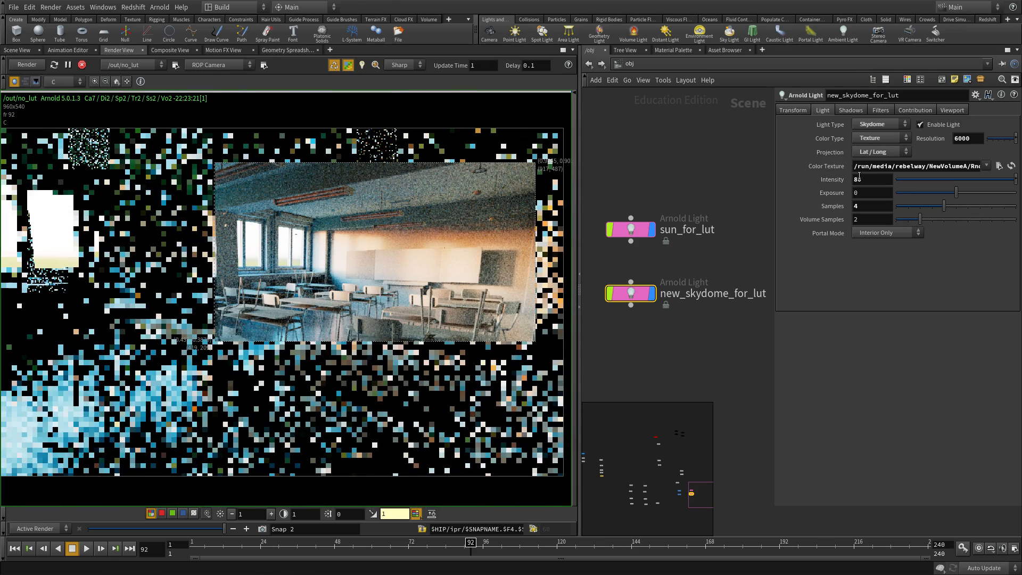
scroll(444, 248, "up", 6)
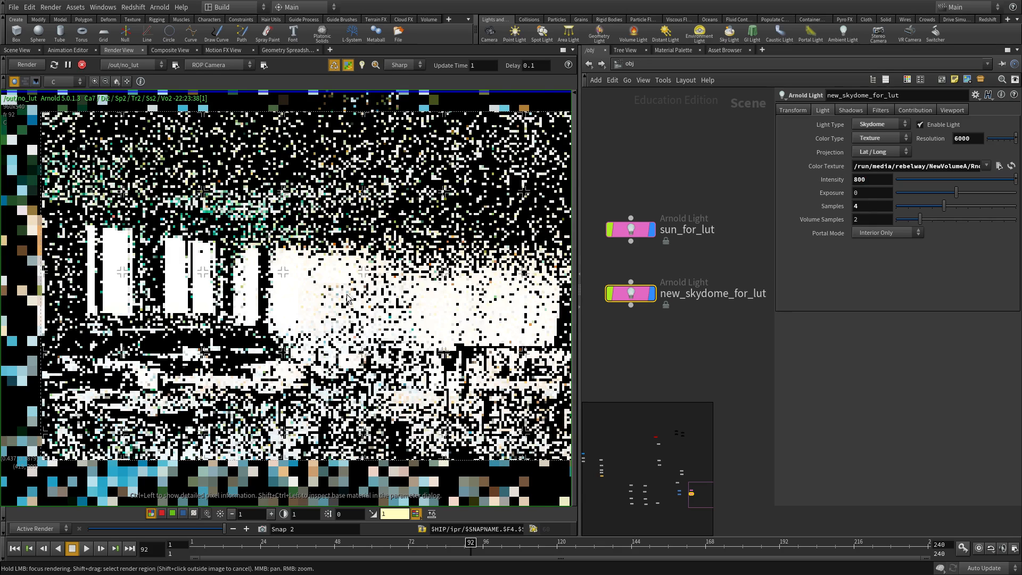
scroll(343, 296, "up", 1)
scroll(344, 300, "down", 4)
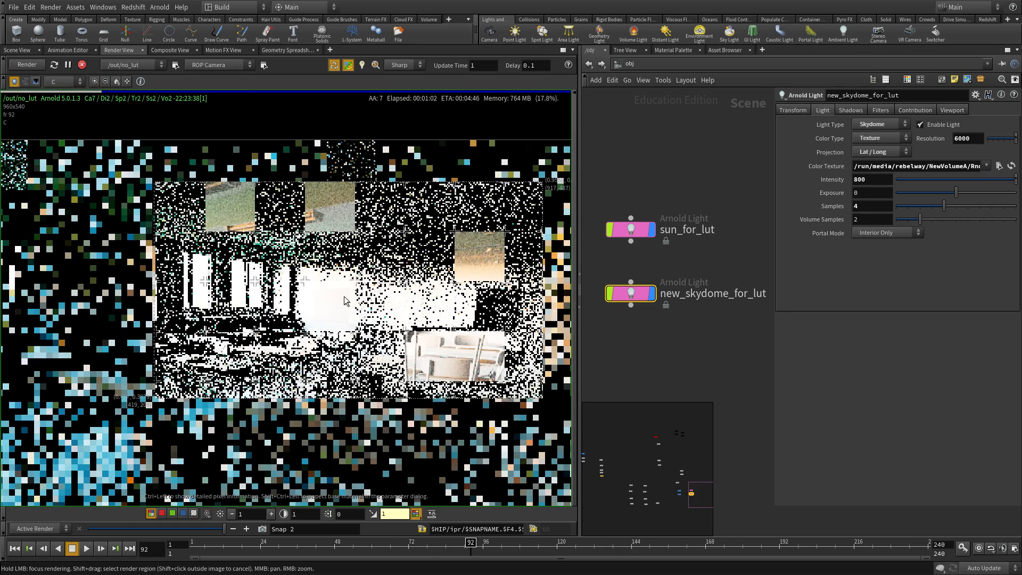
scroll(362, 302, "down", 2)
middle_click_drag(362, 302, 375, 273)
scroll(407, 283, "up", 3)
- Read pixel values across the bright classroom wall, then reframe the full render
left_click_drag(420, 284, 398, 261, "ctrl")
scroll(370, 272, "up", 3)
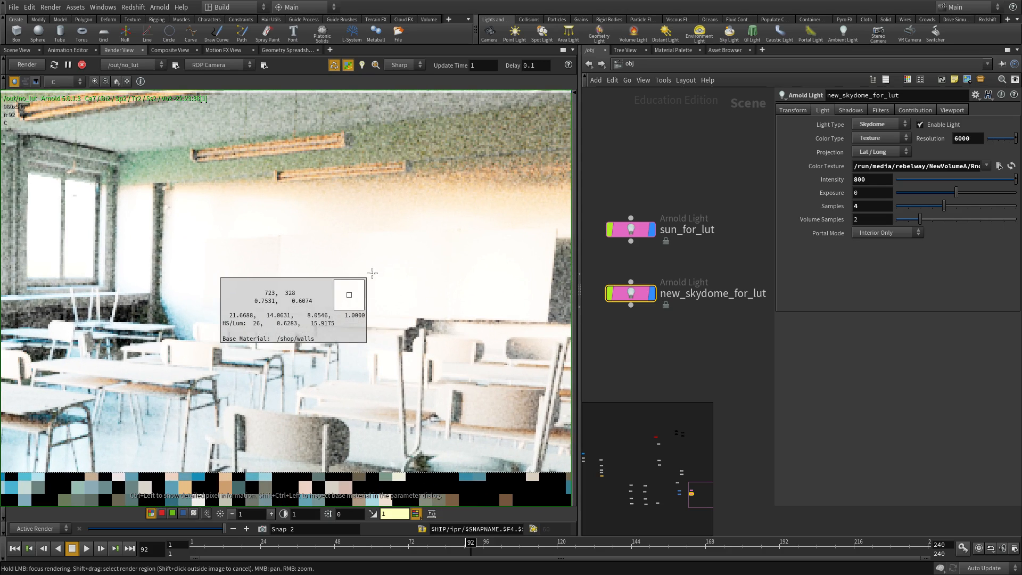
left_click_drag(469, 262, 318, 367, "ctrl")
scroll(415, 292, "up", 3)
scroll(281, 304, "down", 3)
scroll(326, 341, "up", 3)
scroll(324, 341, "down", 3)
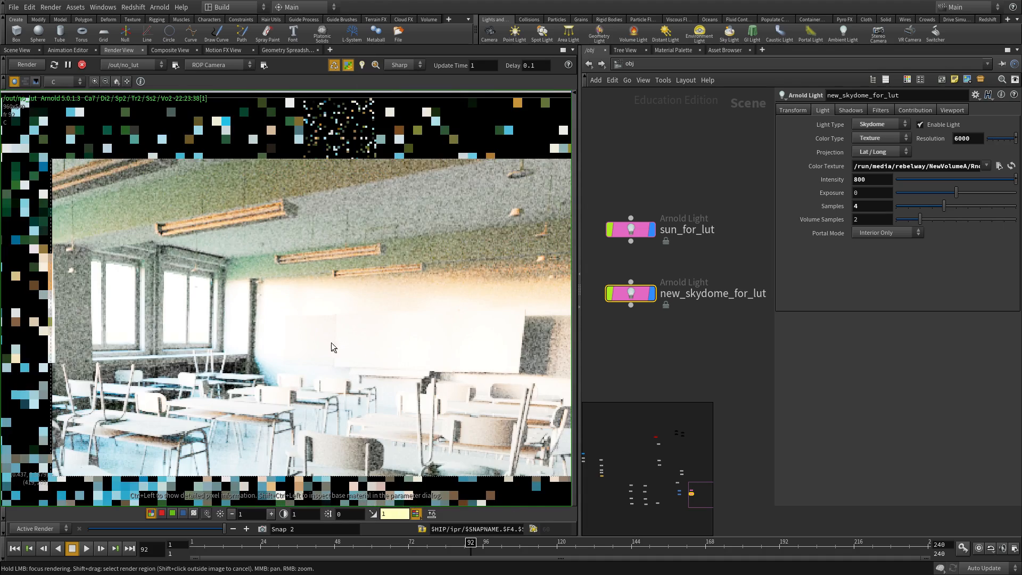
scroll(331, 343, "down", 1)
middle_click_drag(332, 345, 391, 235)
scroll(393, 266, "down", 2)
scroll(428, 242, "up", 1)
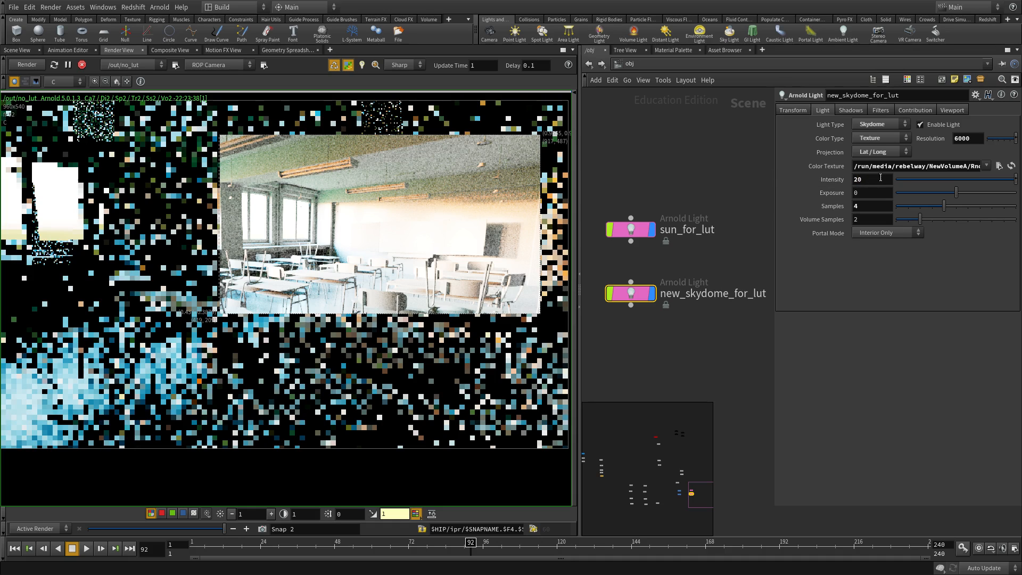
- Set skydome intensity to 200 and sun_for_lut intensity to 60
left_click(876, 179)
type("0")
key("Return")
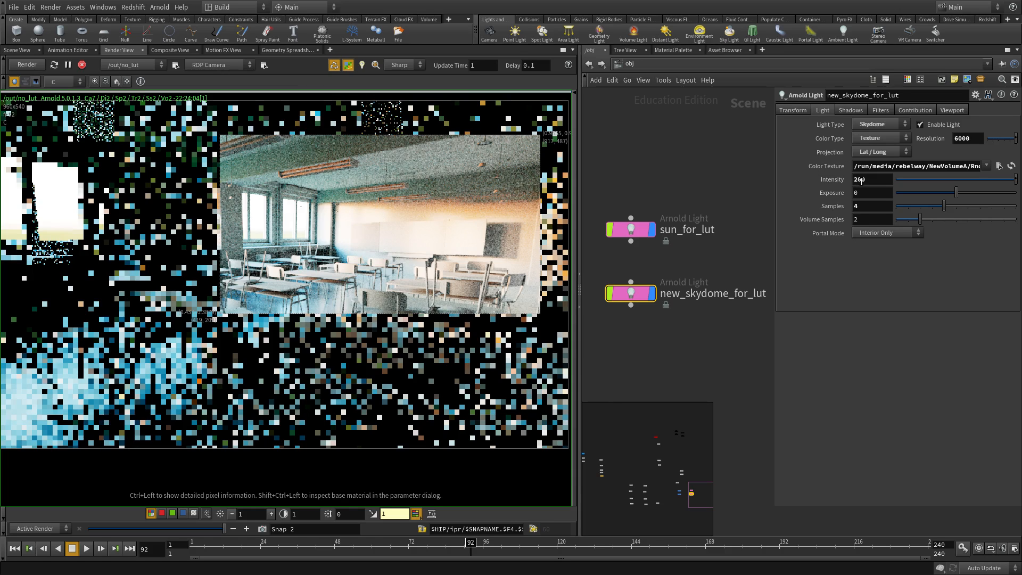
middle_click_drag(752, 256, 753, 289)
left_click_drag(709, 290, 602, 216)
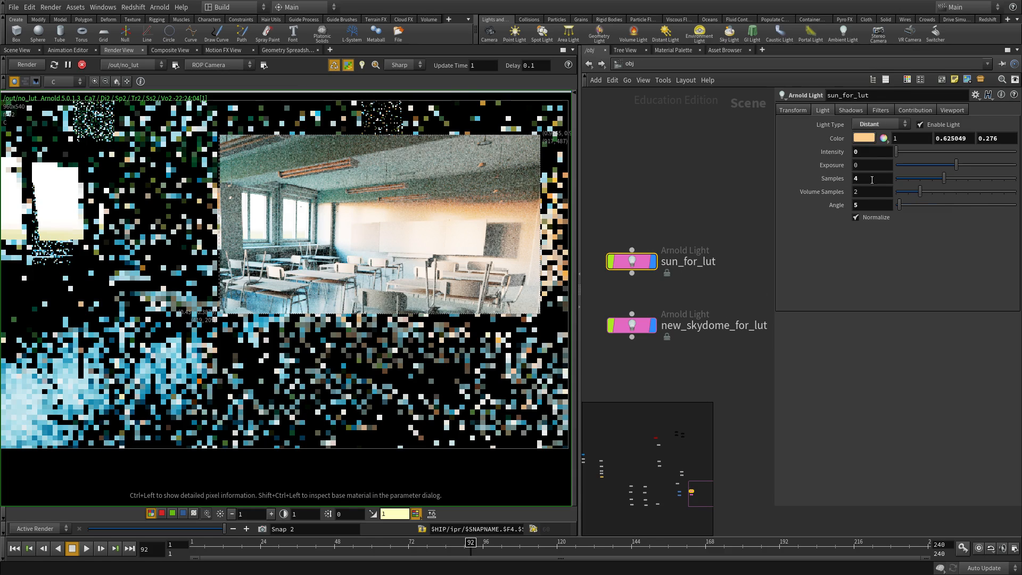
type("60")
key("Return")
- Inspect pixel values on the bright right wall of the sunlit render
scroll(405, 239, "up", 4)
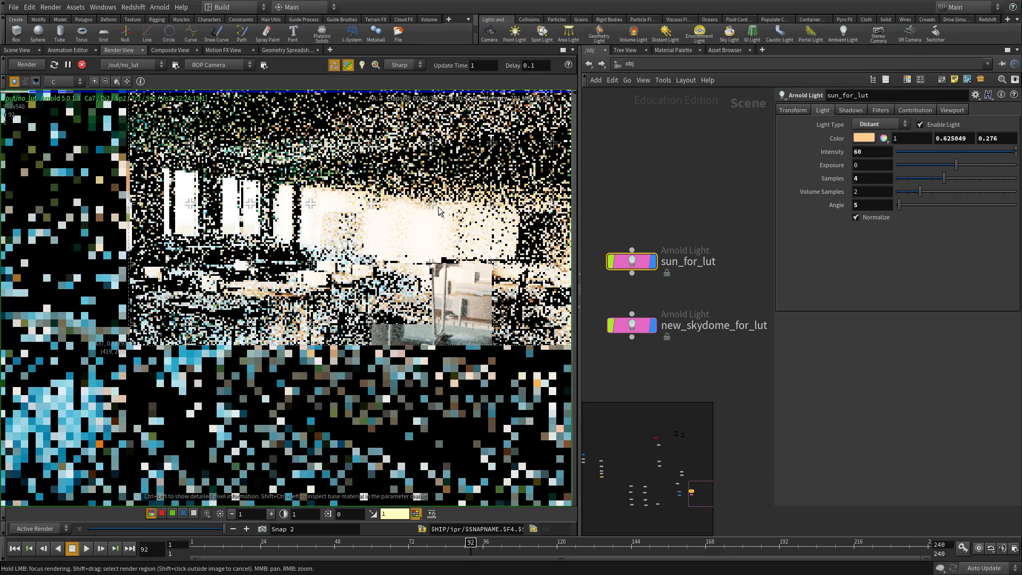
scroll(444, 238, "down", 1)
middle_click_drag(442, 238, 406, 214)
scroll(391, 257, "up", 1)
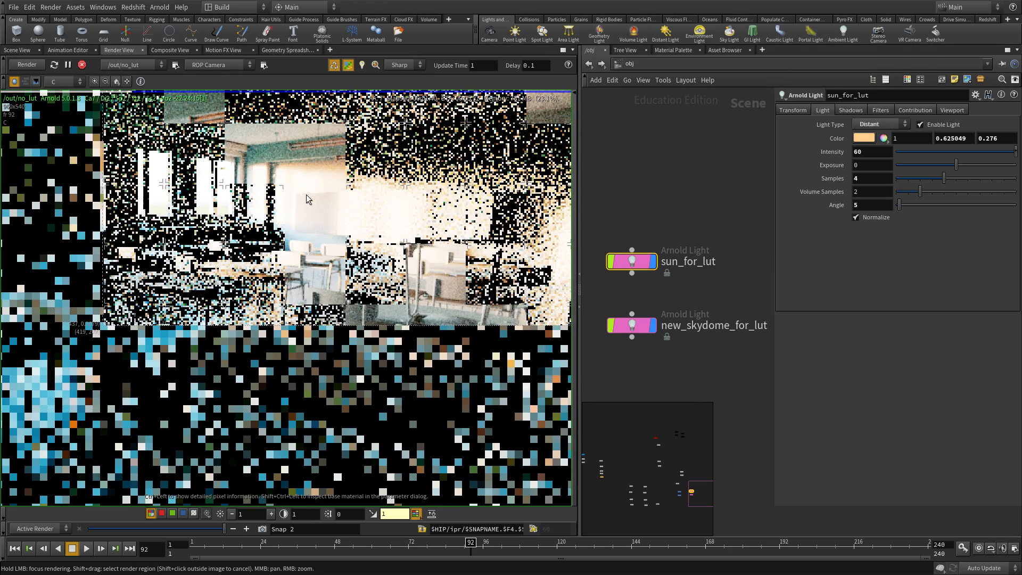
middle_click_drag(548, 224, 477, 234)
scroll(477, 235, "up", 3)
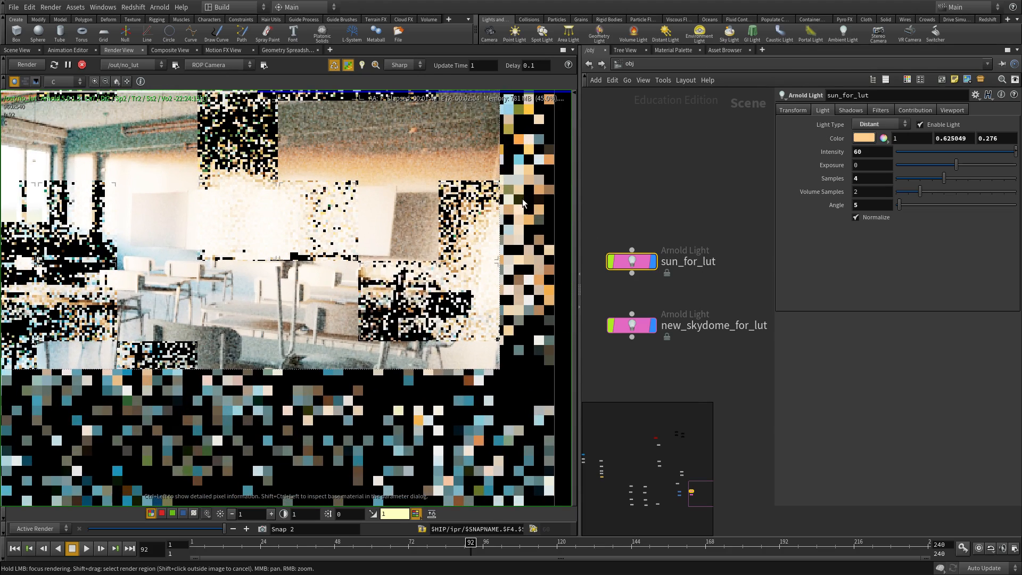
scroll(477, 235, "up", 1)
left_click_drag(327, 214, 527, 214, "ctrl")
middle_click_drag(520, 238, 392, 245)
scroll(417, 241, "up", 3)
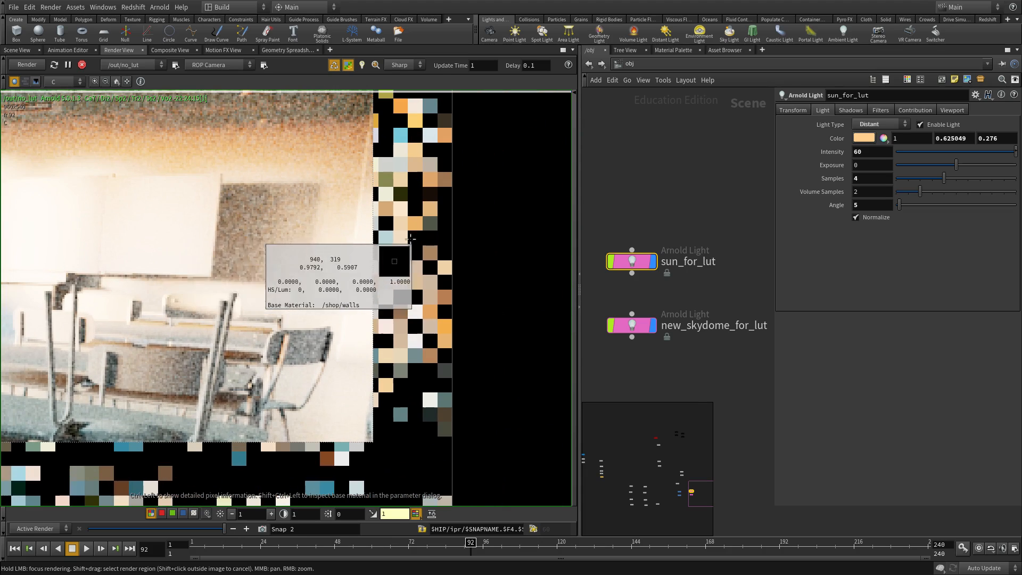
scroll(370, 255, "down", 4)
scroll(370, 256, "down", 1)
- Reframe the full render and draw a larger render region over the classroom
left_click_drag(465, 136, 271, 397, "shift")
scroll(377, 227, "up", 5)
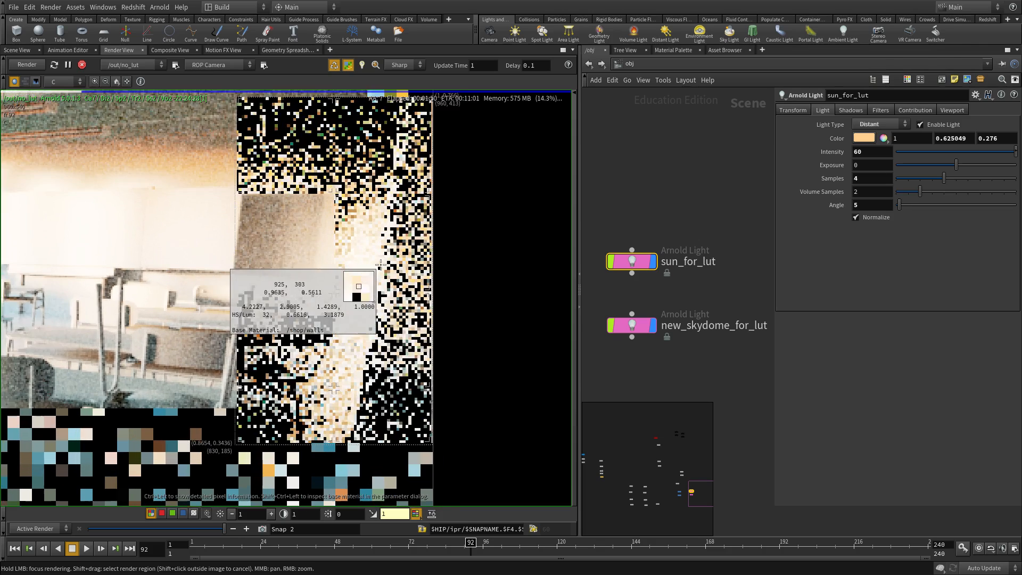
scroll(380, 273, "down", 2)
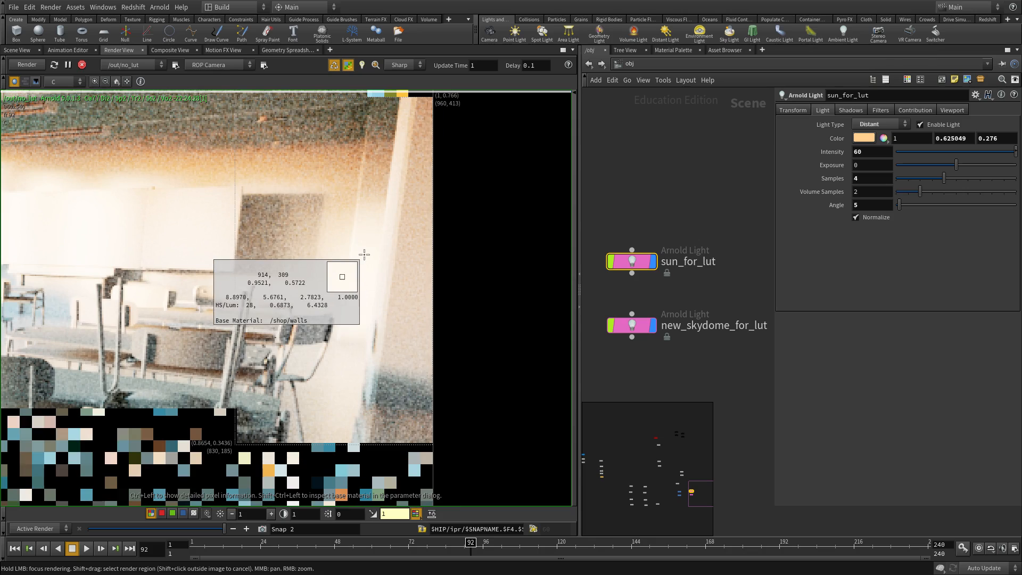
scroll(370, 253, "down", 4)
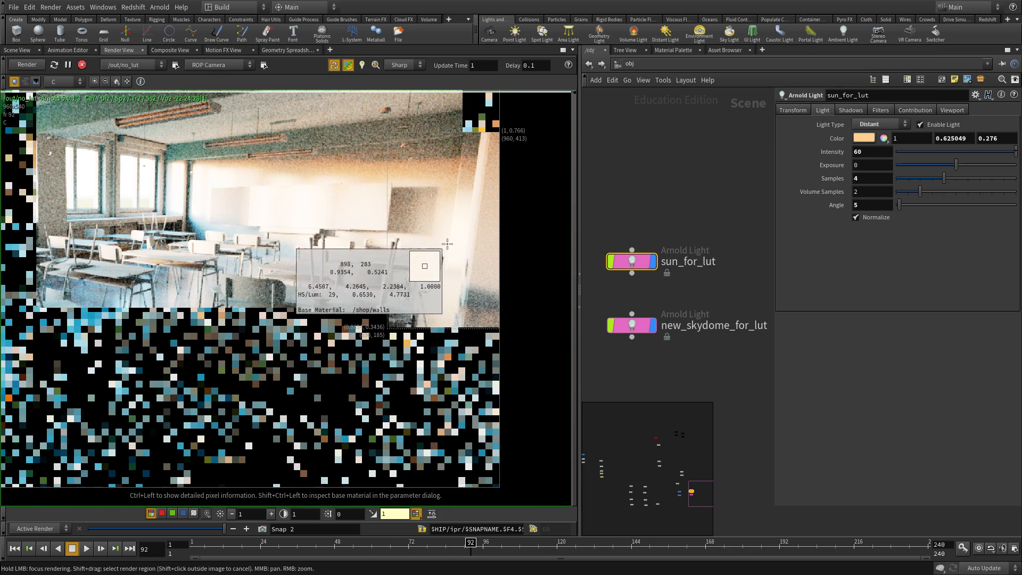
scroll(459, 243, "down", 3)
middle_click_drag(343, 247, 393, 233)
scroll(393, 233, "down", 1)
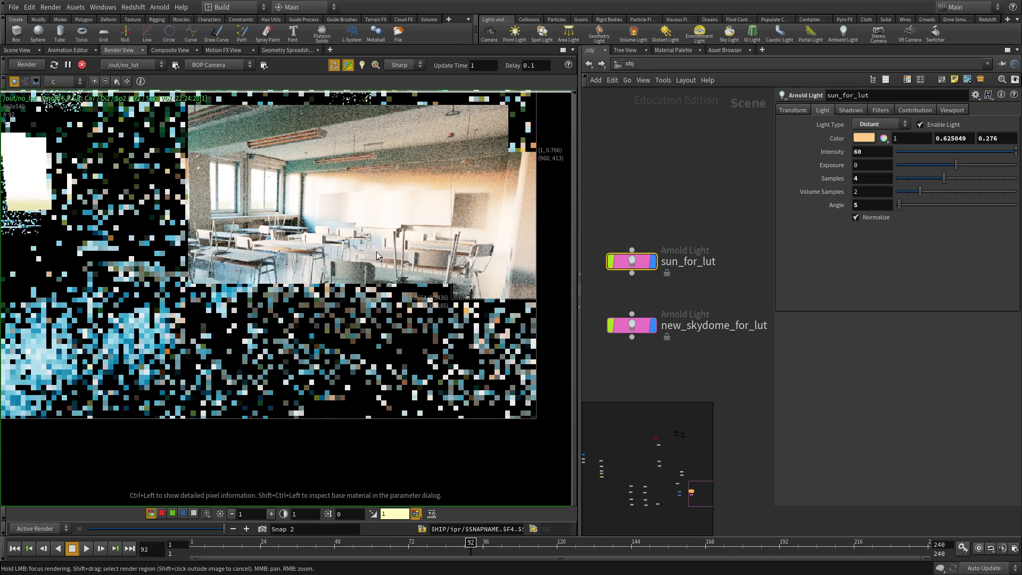
scroll(267, 204, "down", 2)
middle_click_drag(267, 204, 355, 259)
mouse_move(361, 186)
left_mouse_down("shift")
mouse_move(233, 336)
mouse_move(136, 369)
left_mouse_up("shift")
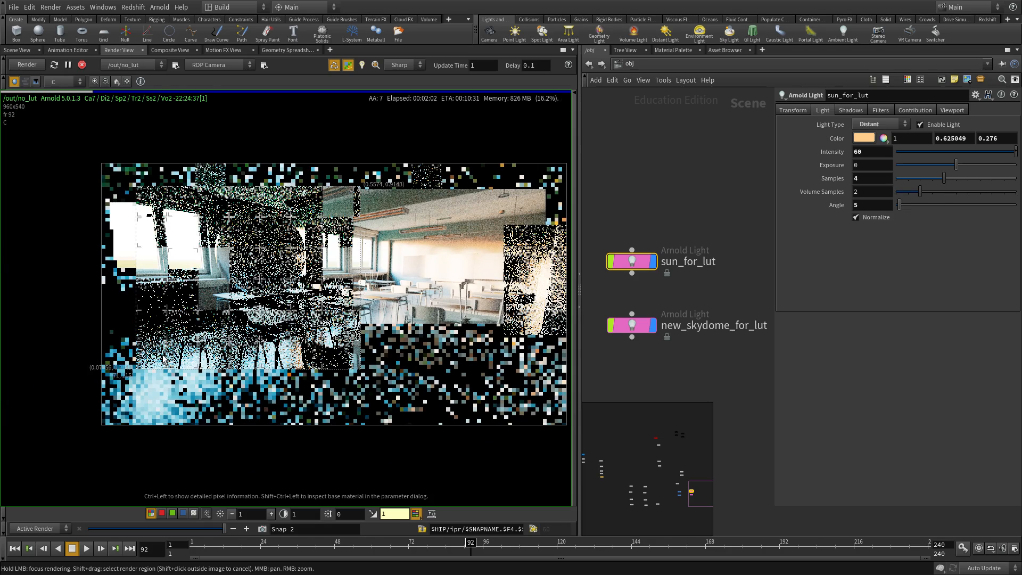
right_click_drag(173, 315, 276, 280)
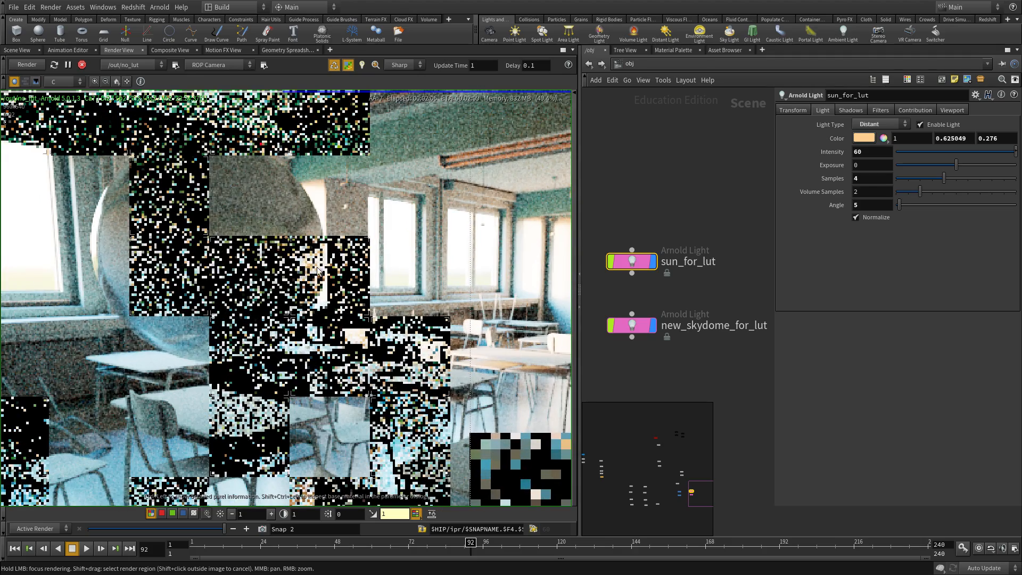
right_click_drag(309, 316, 319, 343)
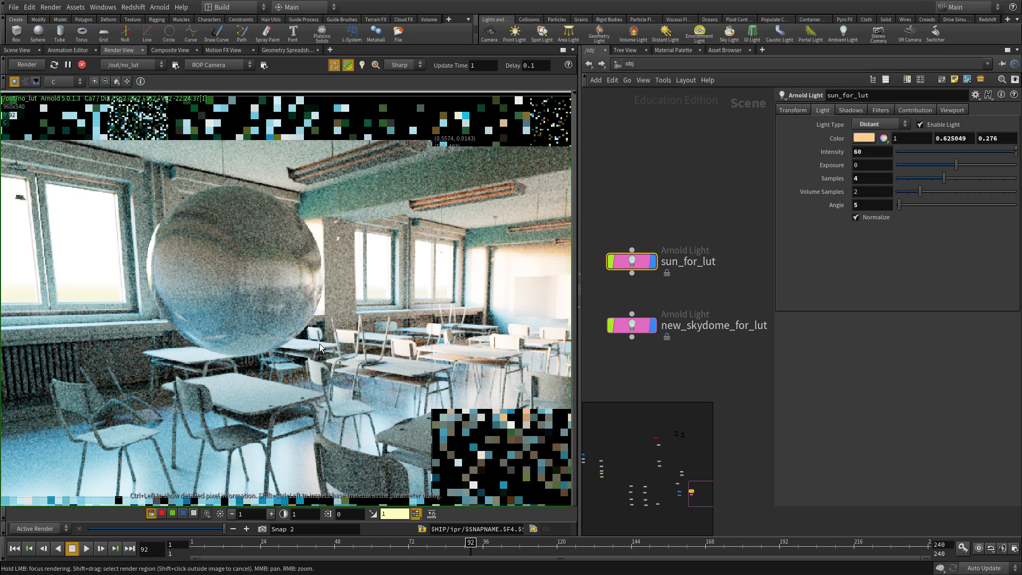
scroll(320, 343, "down", 5)
middle_click_drag(318, 341, 287, 283)
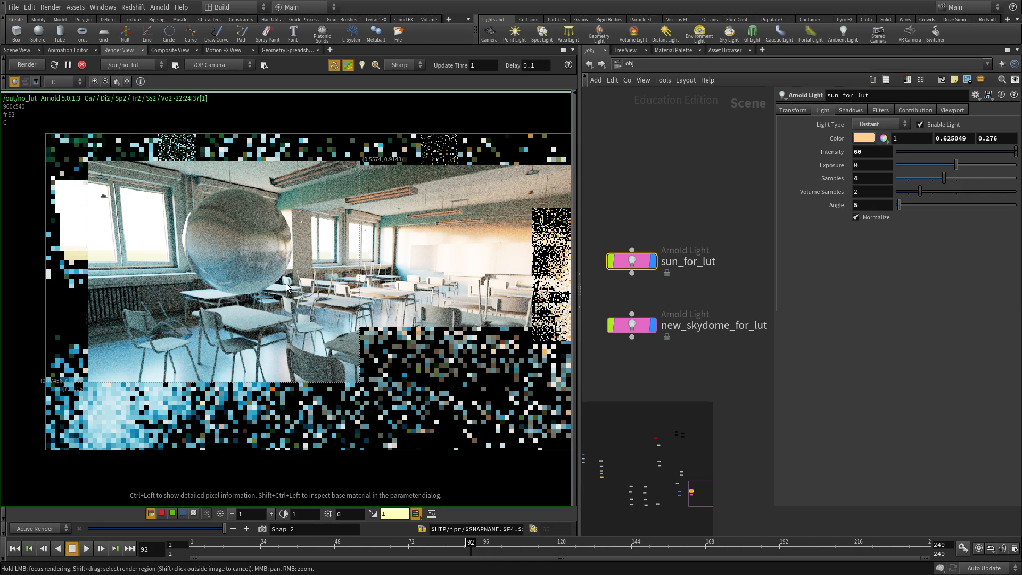
scroll(286, 287, "down", 2)
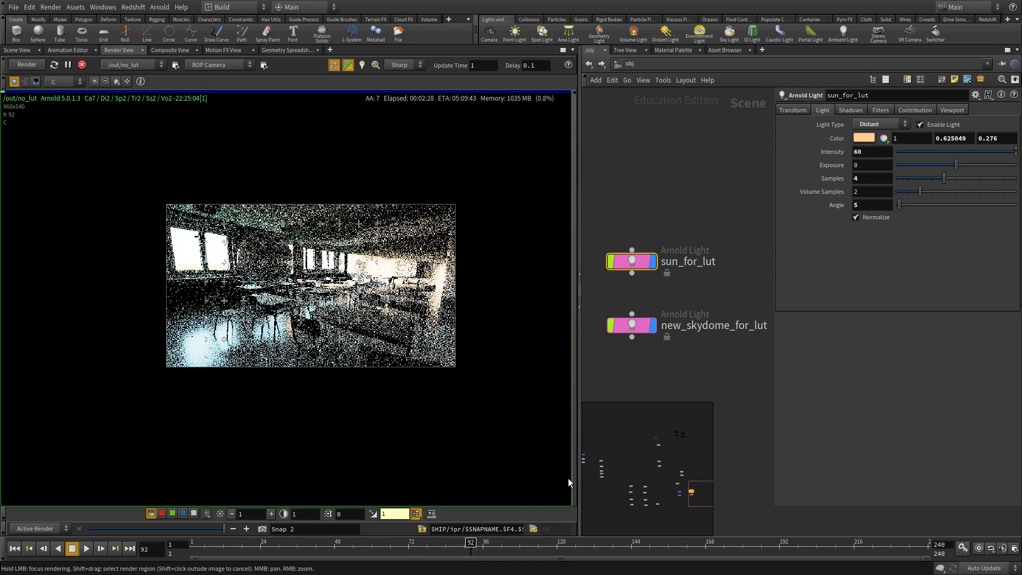
scroll(409, 238, "up", 2)
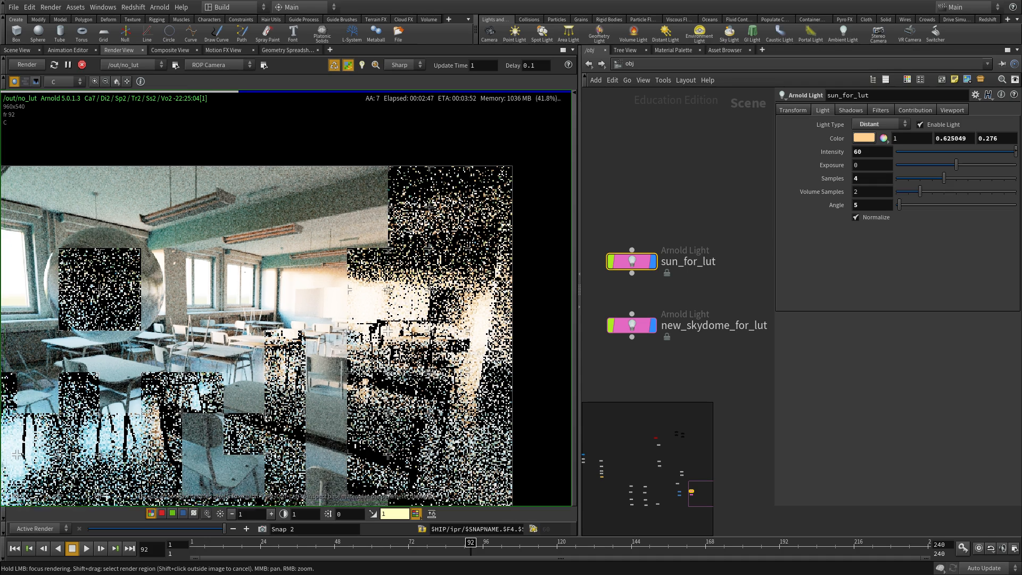
middle_click_drag(409, 238, 510, 172)
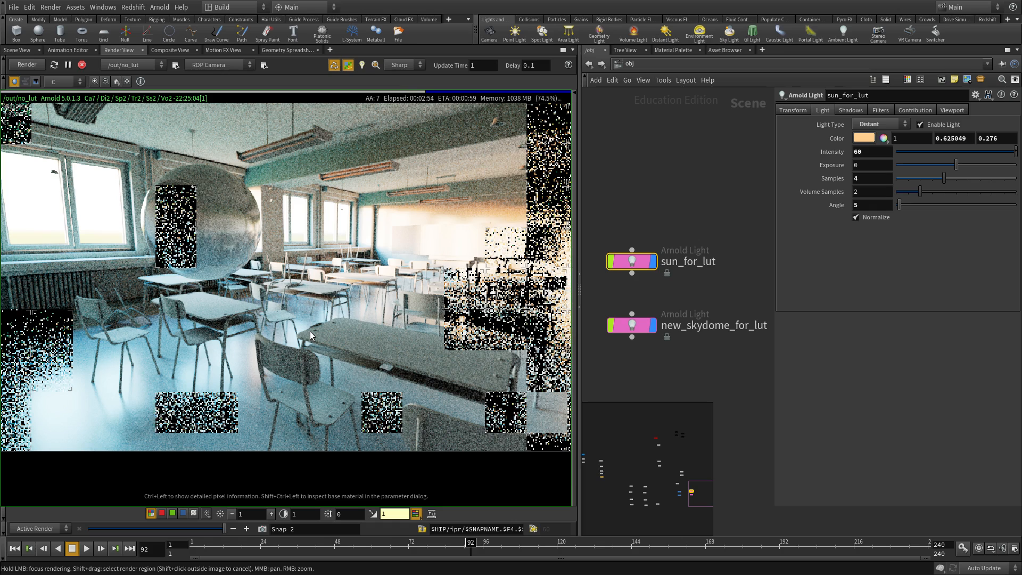
middle_click_drag(313, 327, 309, 305)
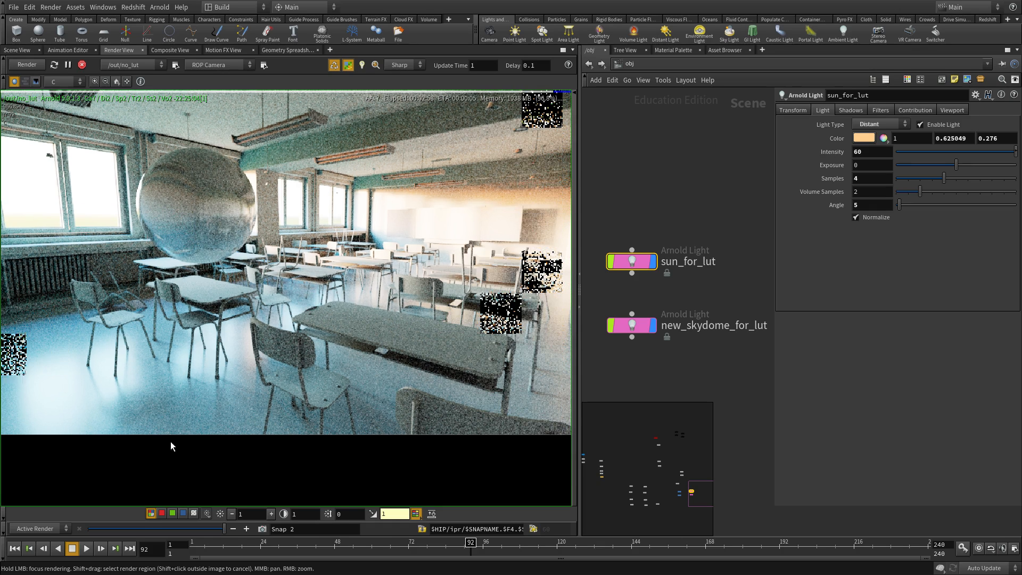
middle_click_drag(107, 356, 223, 346)
middle_click_drag(331, 378, 162, 325)
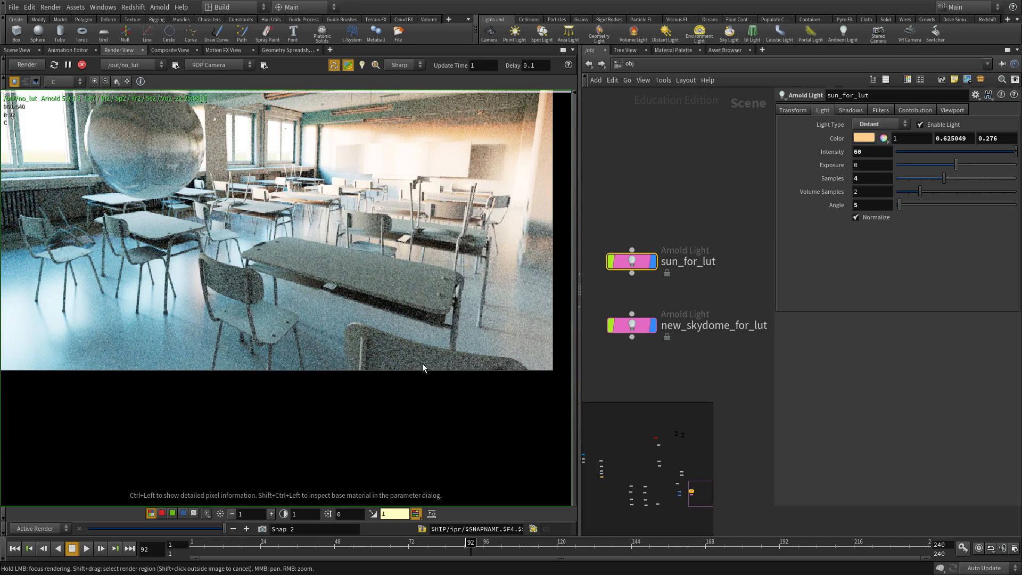
middle_click_drag(325, 319, 431, 398)
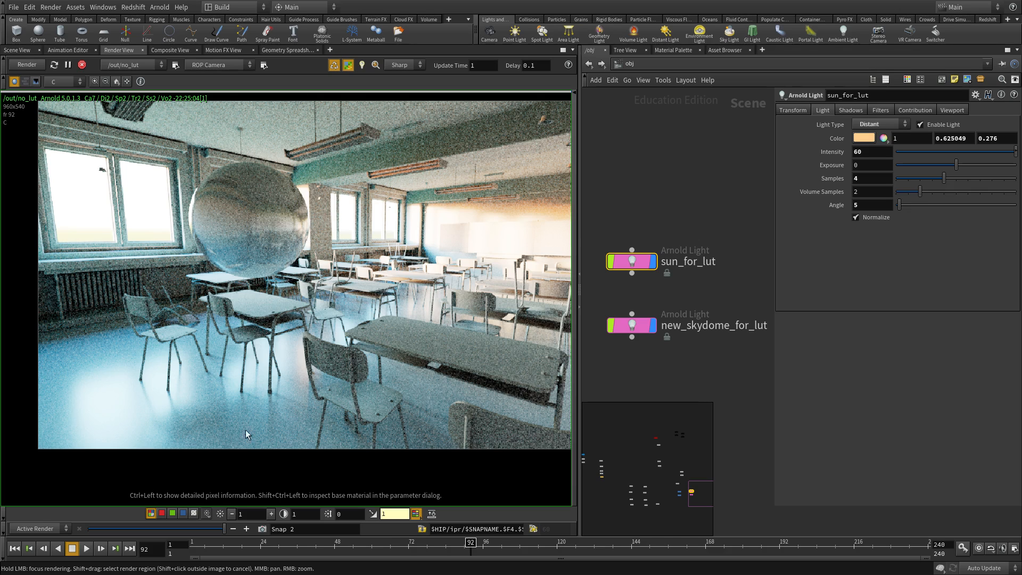
middle_click_drag(415, 258, 243, 289)
scroll(317, 289, "up", 2)
middle_click_drag(313, 299, 269, 337)
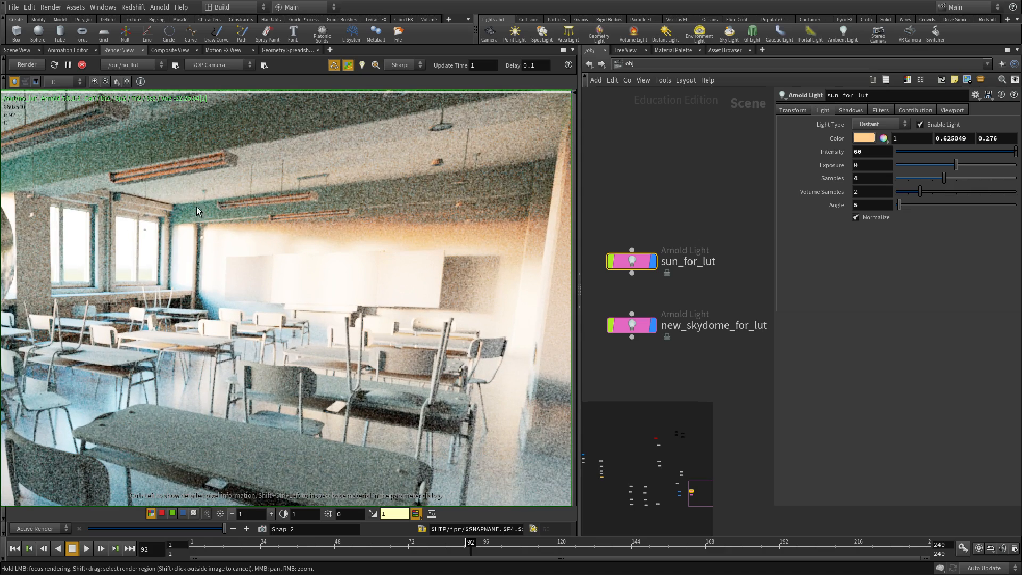
- Make the sun_for_lut colour a more saturated orange (1, 0.5686, 0.167)
left_click(866, 140)
left_click_drag(986, 195, 988, 196)
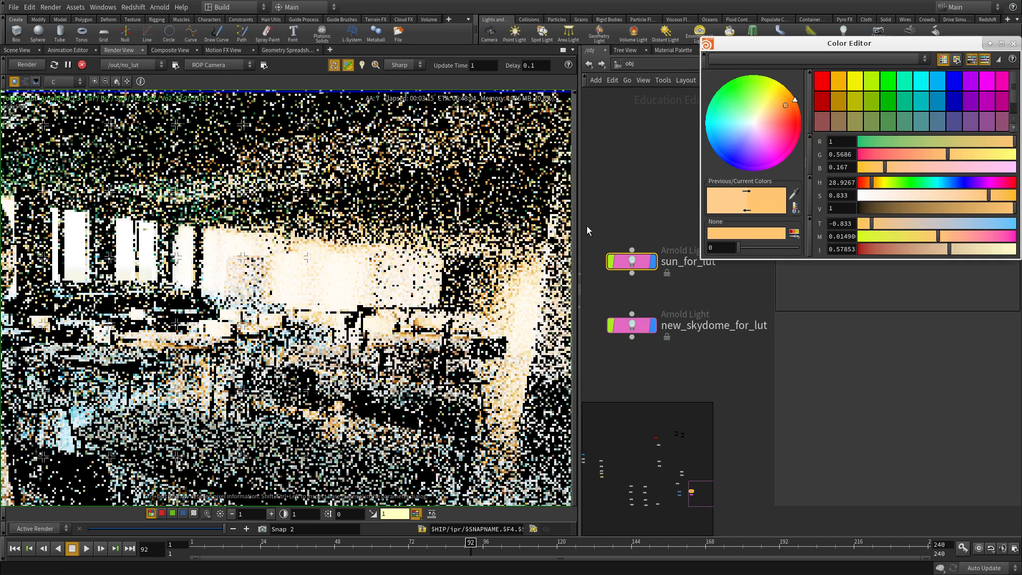
left_click(1012, 44)
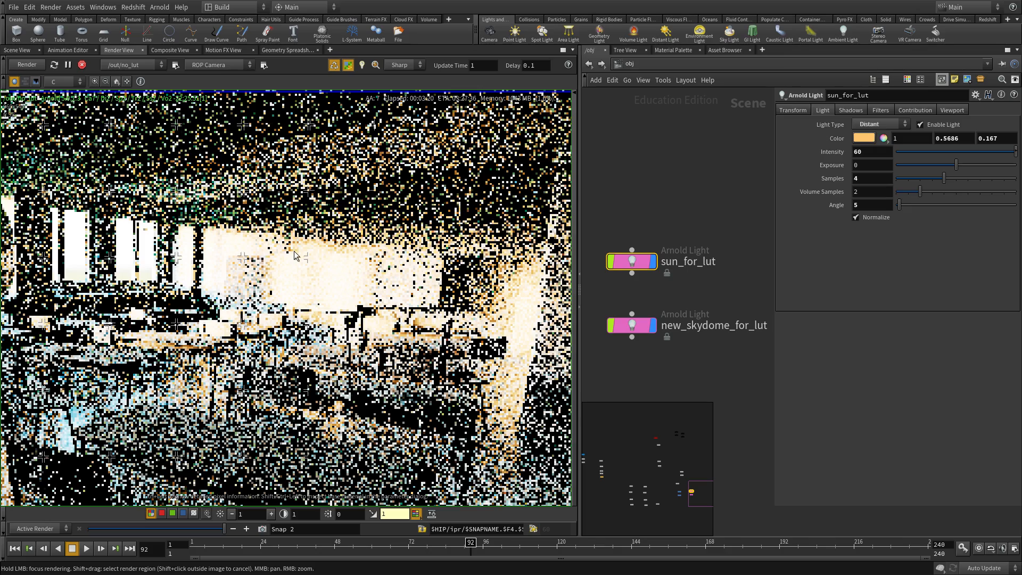
- Display the new_skydome_for_lut light's parameters
scroll(333, 305, "down", 1)
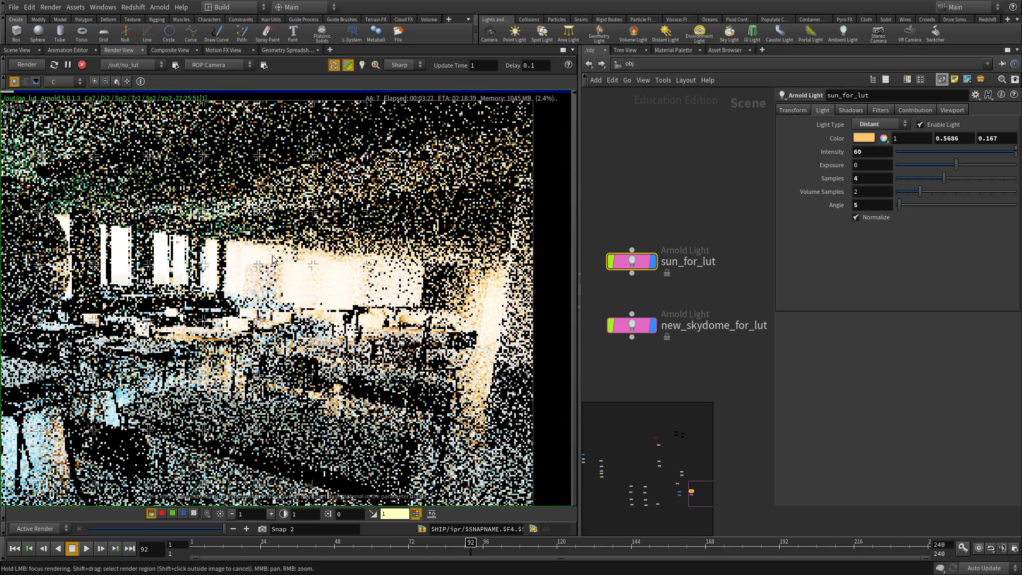
scroll(320, 271, "up", 2)
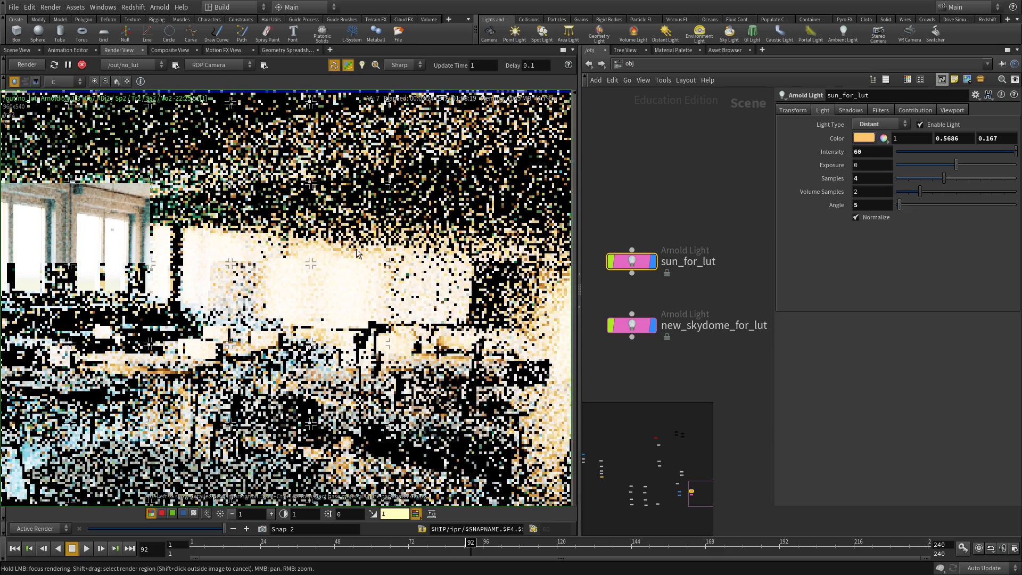
left_click(632, 325)
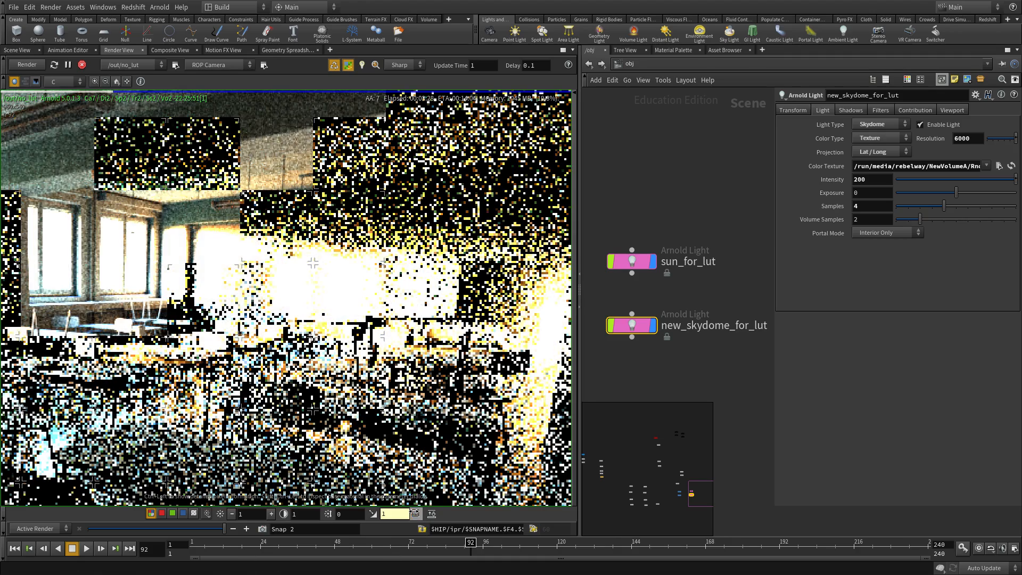
- Set the Render View display exposure to 0.25 and gamma to 2.2, reframing the full render
scroll(296, 215, "down", 2)
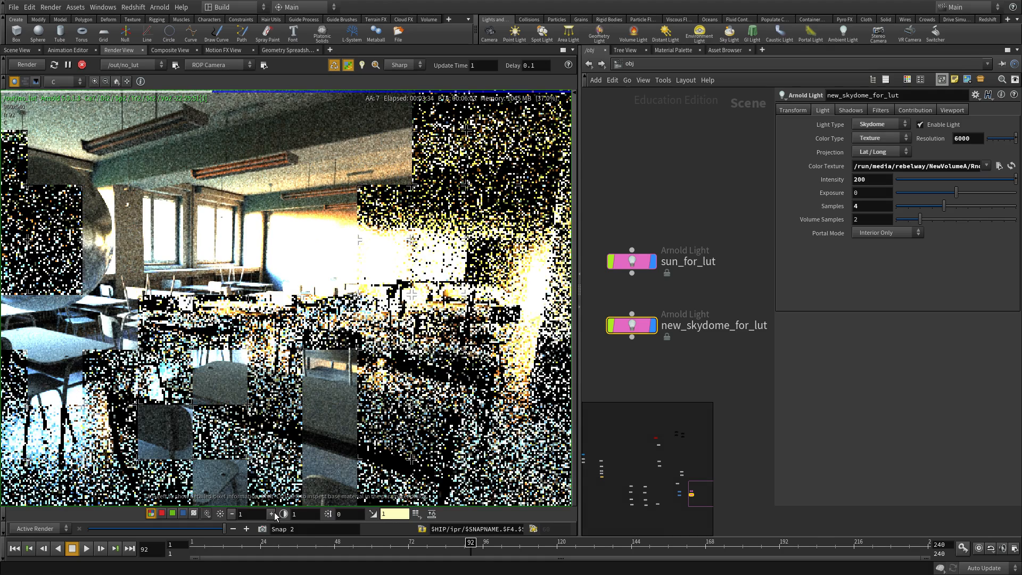
left_click(232, 514)
left_click(231, 514)
left_click(232, 514)
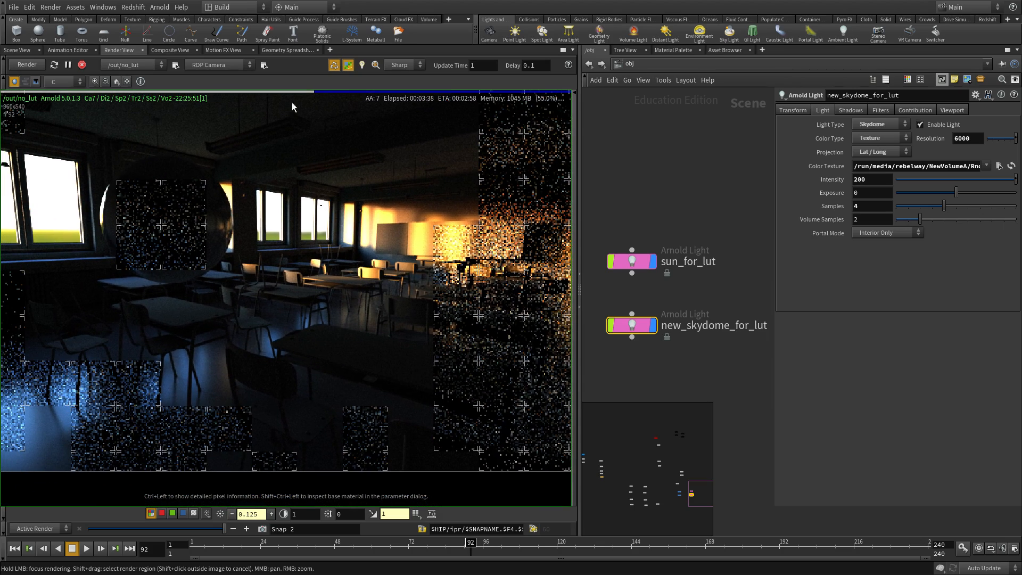
type("2.2")
key("Return")
middle_click_drag(473, 202, 317, 254)
scroll(317, 254, "up", 6)
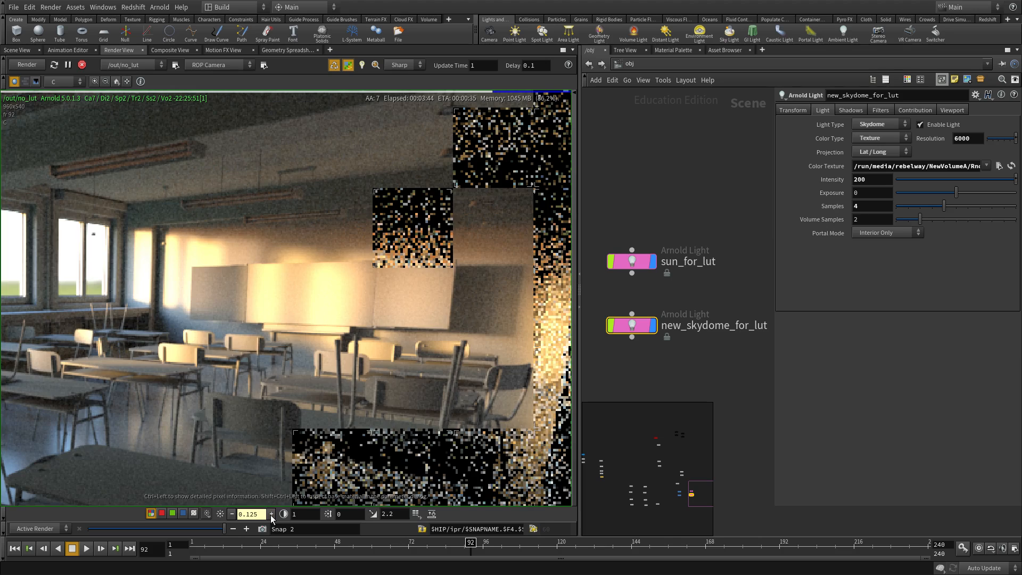
left_click(271, 514)
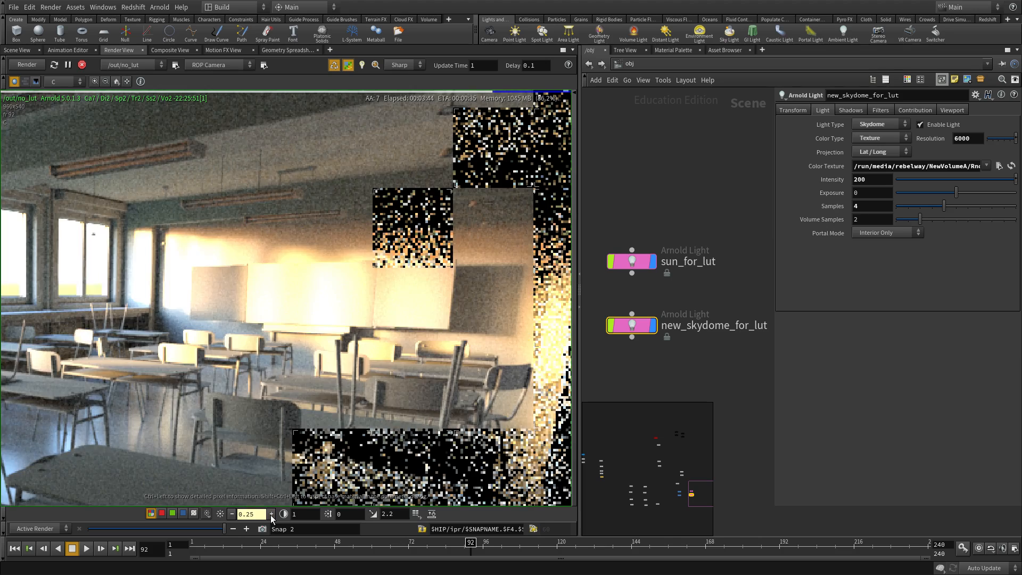
scroll(344, 349, "down", 5)
middle_click_drag(343, 349, 393, 273)
scroll(385, 290, "down", 4)
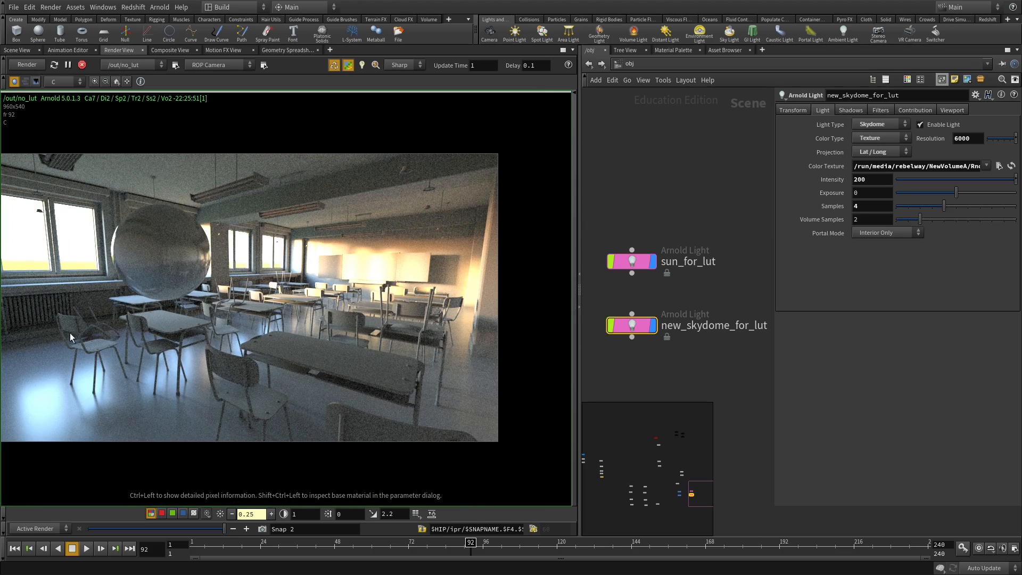
middle_click_drag(374, 397, 419, 388)
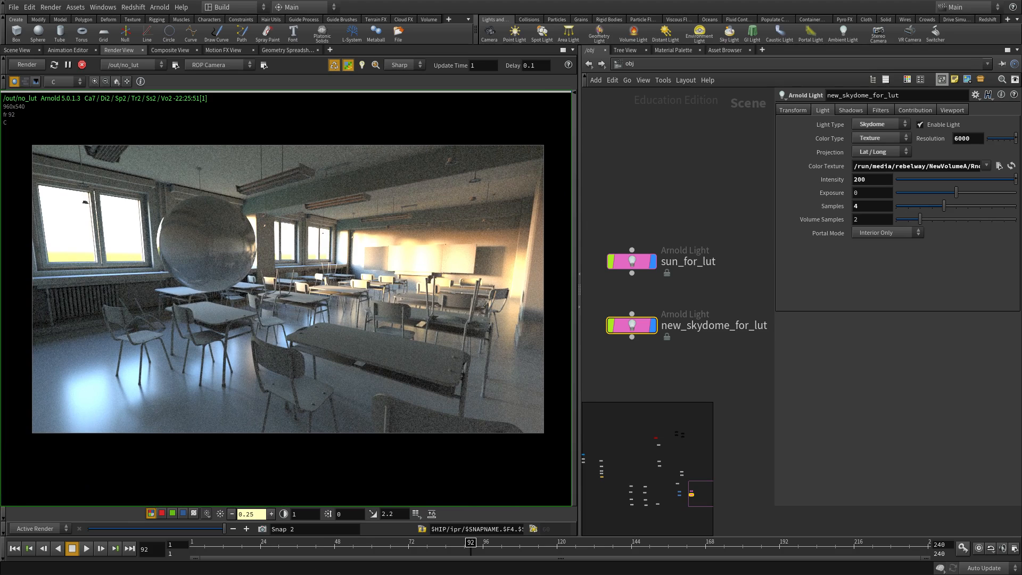
- Capture the render area as a Desktop screenshot named no_lut_comp
left_click(427, 268)
left_click(596, 192)
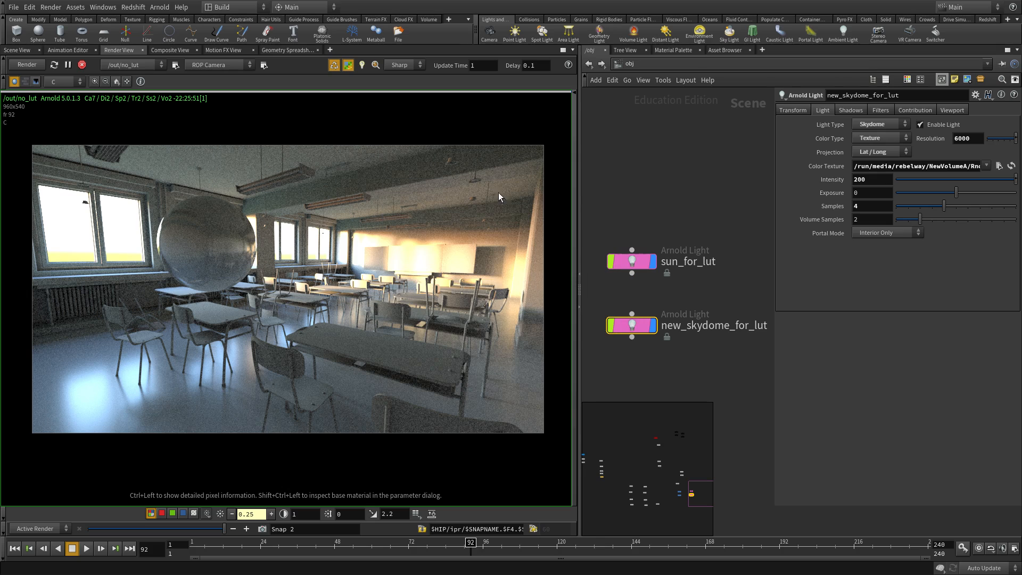
left_click_drag(25, 140, 549, 440)
type("no_lut_comp")
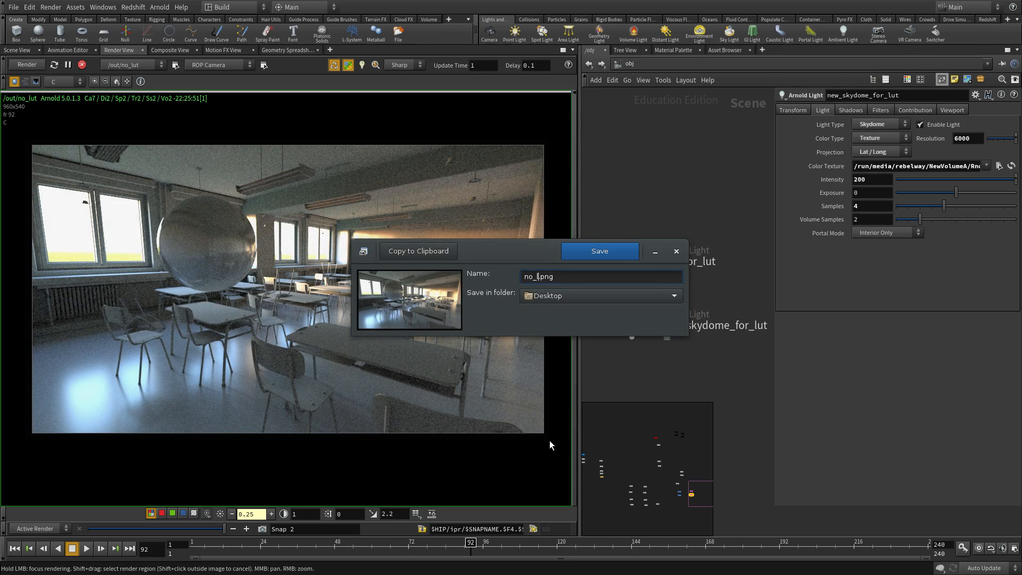
key("Return")
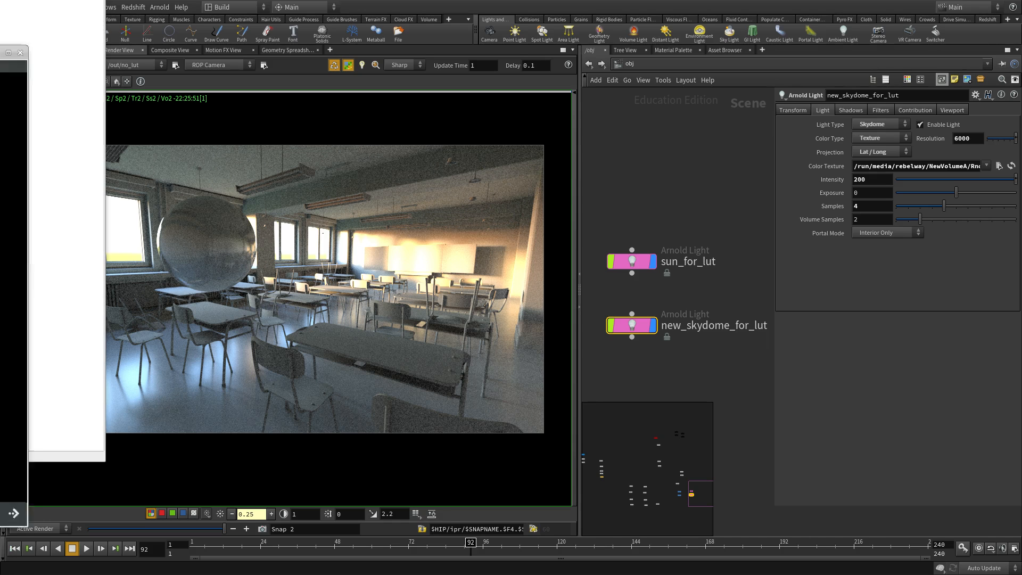
- Place the shrunken no_lut_compare.png window beside Houdini and keep it always on top
left_click_drag(0, 410, 1021, 376, "alt")
right_click_drag(1021, 376, 901, 320, "alt")
left_click_drag(890, 321, 832, 311, "alt")
right_click_drag(904, 344, 836, 265, "alt")
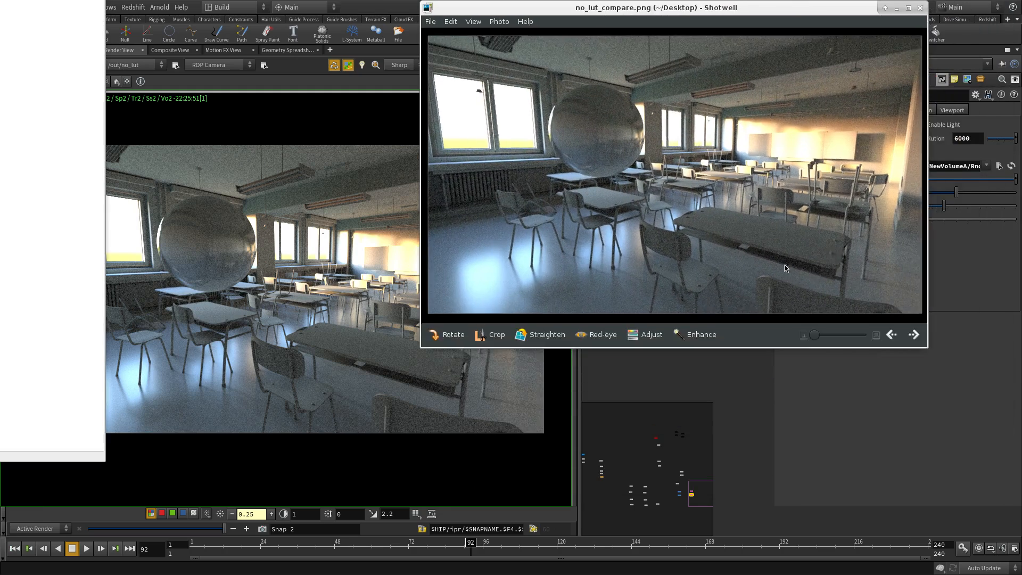
left_click_drag(787, 269, 881, 364, "alt")
right_click(752, 114)
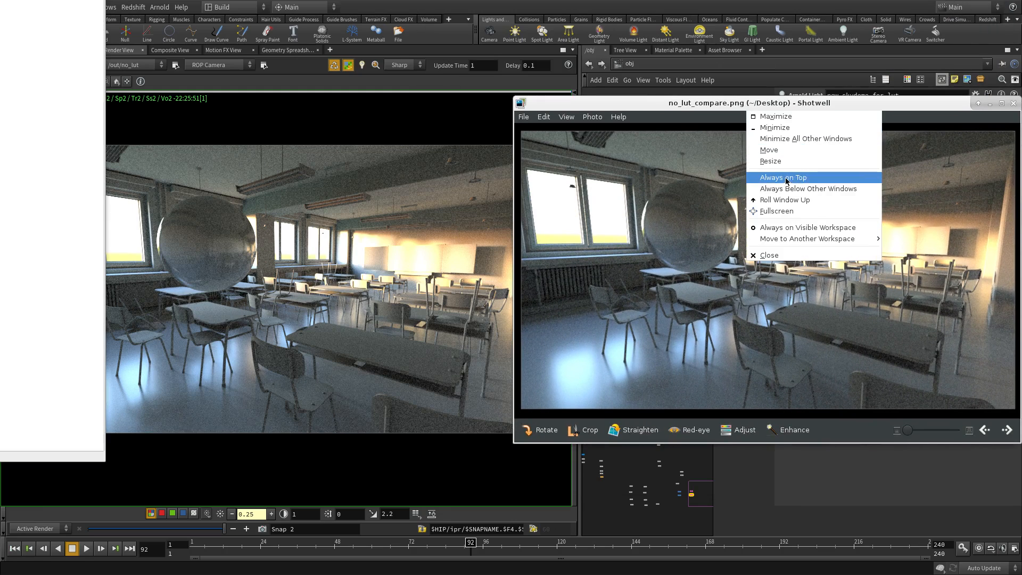
left_click(783, 174)
- Reset display gamma to 1, enable the LUT, and turn off display exposure
left_click(373, 513)
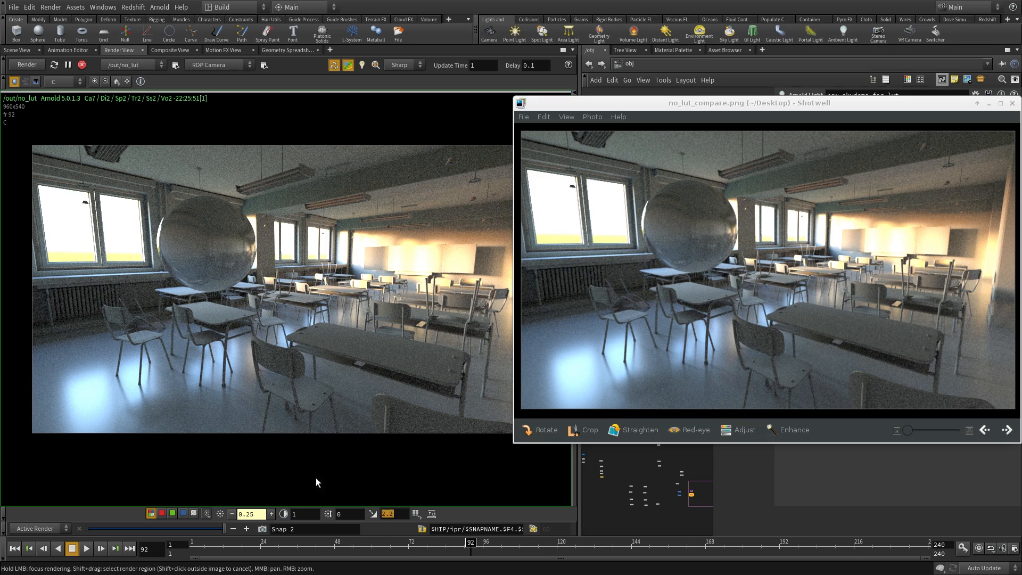
left_click(416, 514)
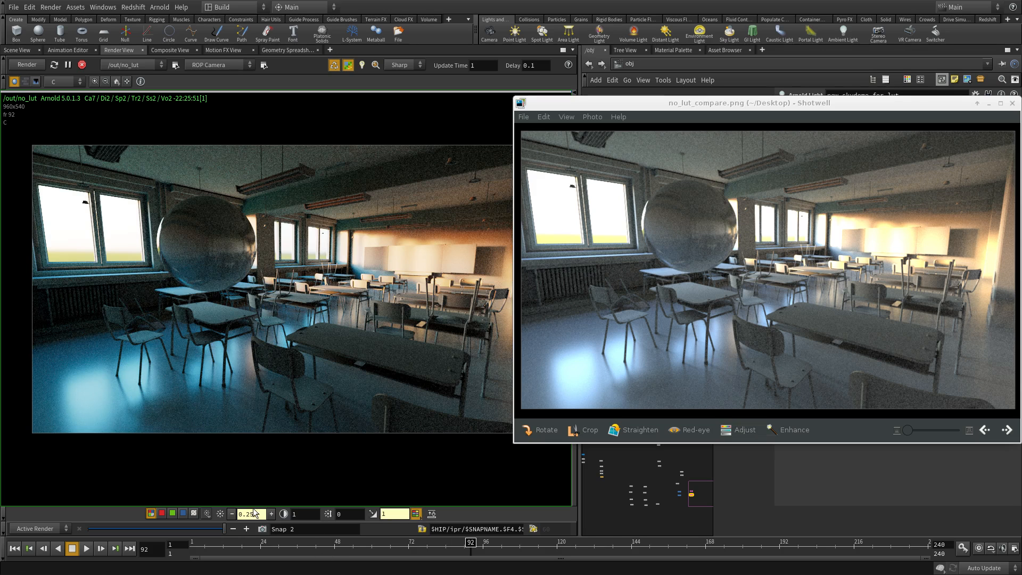
left_click(220, 513)
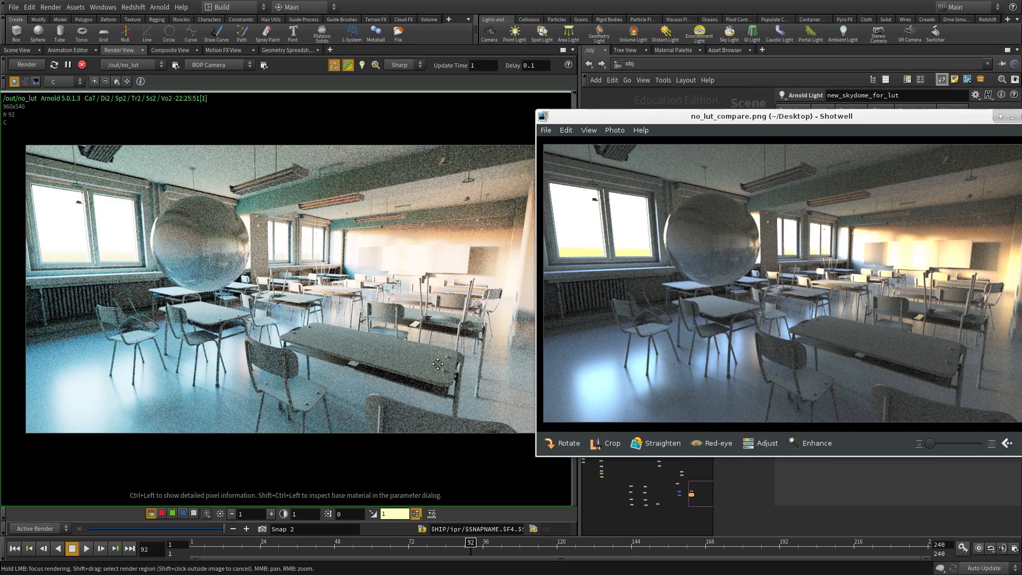
mouse_move(777, 341)
left_mouse_down("alt")
mouse_move(741, 340)
mouse_move(778, 340)
left_mouse_up("alt")
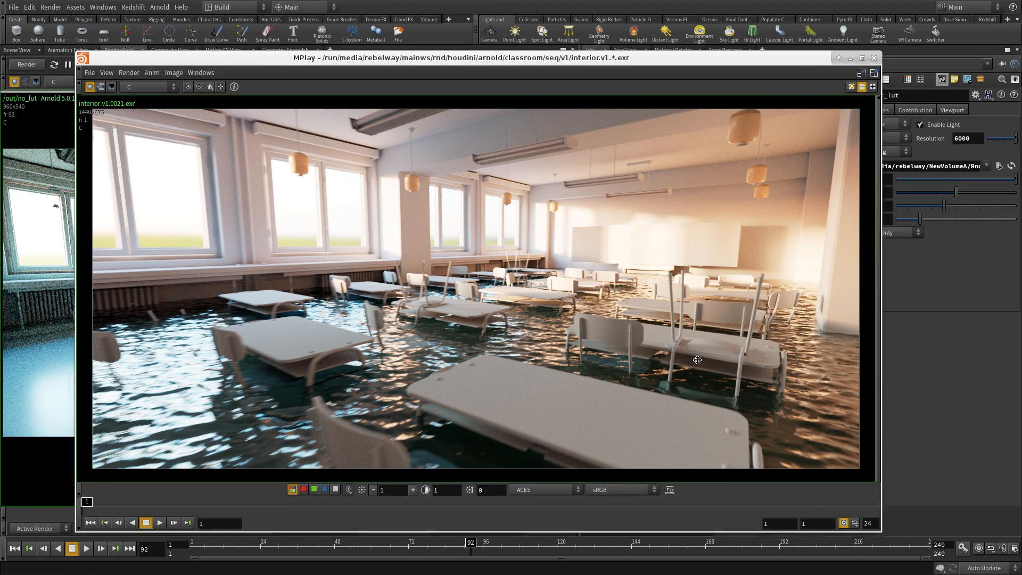
- Position MPlay and zoom into the flooded desks of interior.v1.0021.exr
left_click_drag(697, 360, 707, 346, "alt")
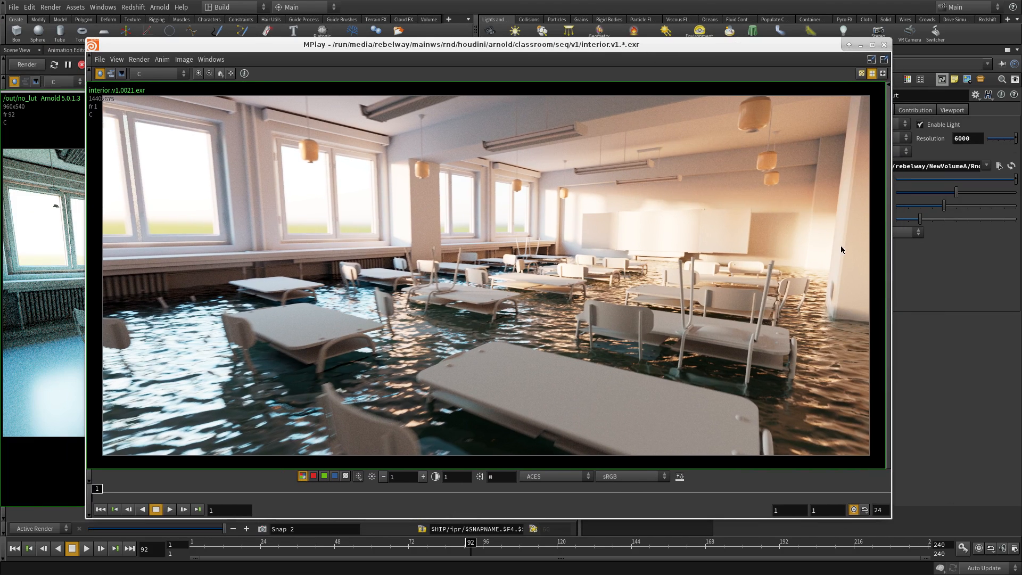
middle_click_drag(769, 228, 677, 234)
scroll(759, 241, "up", 3)
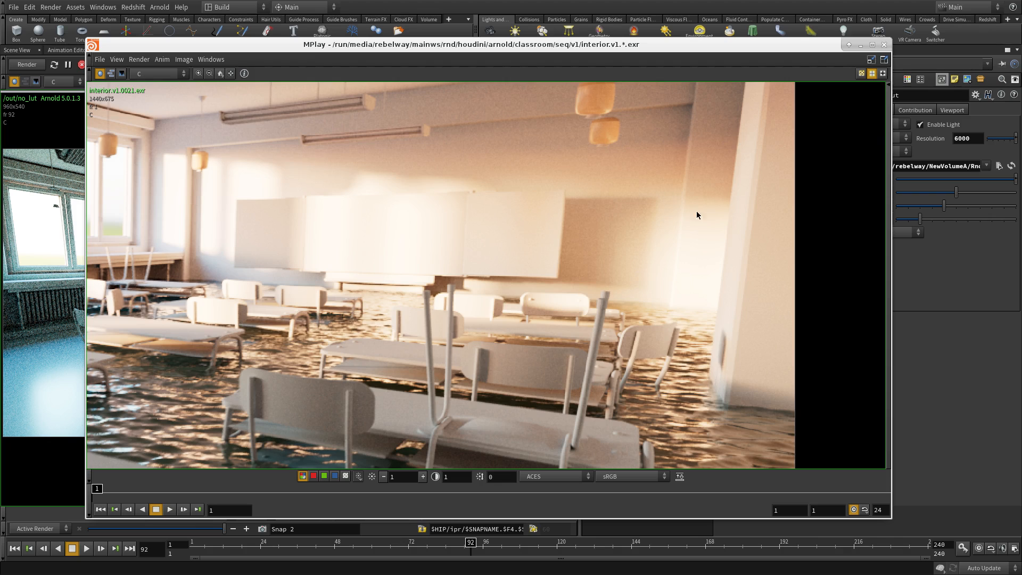
scroll(707, 271, "down", 3)
scroll(445, 146, "up", 1)
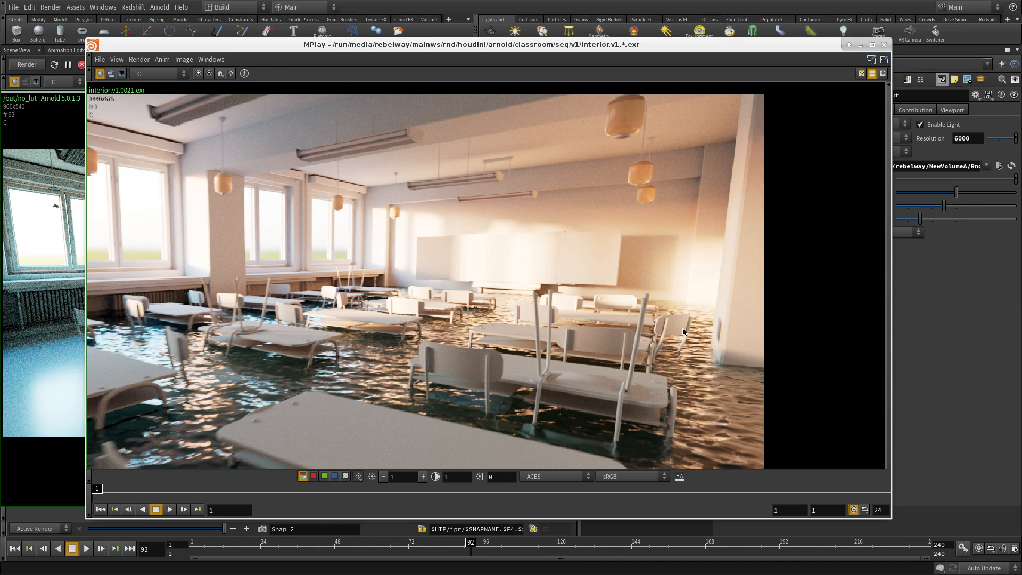
scroll(330, 372, "down", 1)
middle_click_drag(282, 405, 388, 325)
scroll(387, 282, "up", 3)
scroll(386, 282, "down", 3)
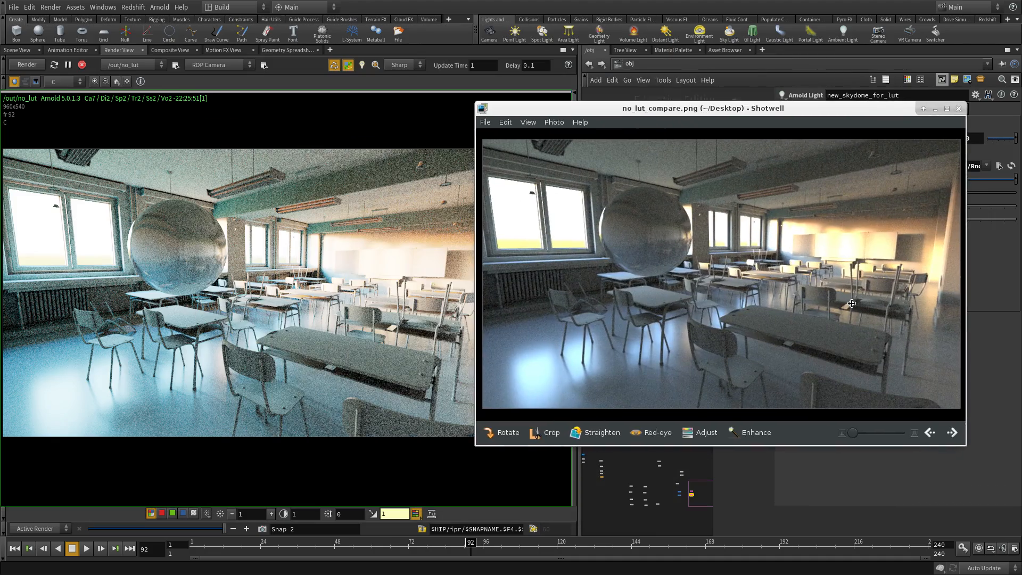
- Arrange the comparison and reference windows side by side over the render
left_click_drag(852, 304, 893, 304, "alt")
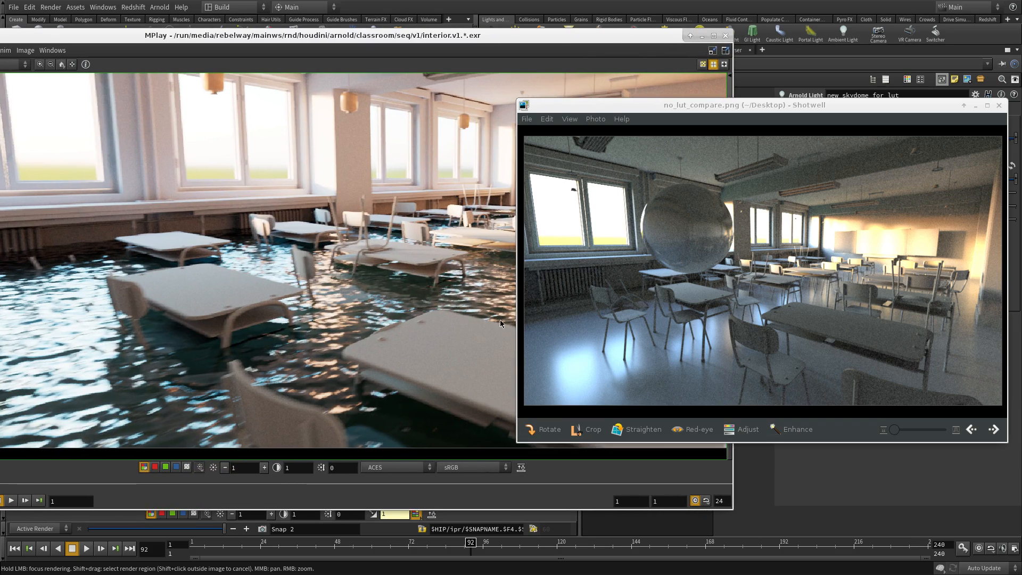
left_click_drag(669, 296, 682, 293, "alt")
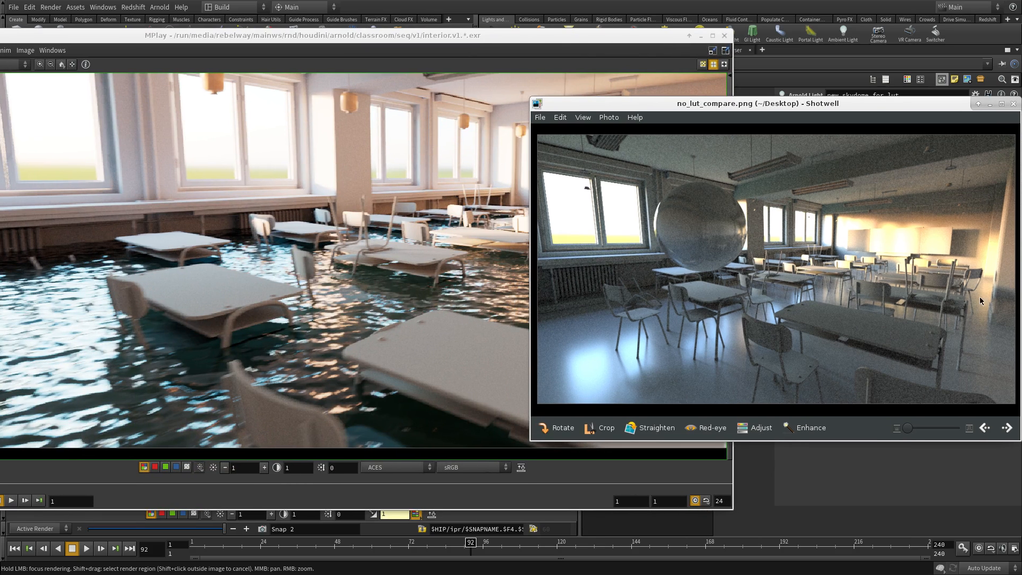
left_click_drag(239, 236, 271, 245, "alt")
scroll(319, 256, "down", 5)
left_click_drag(330, 260, 324, 262, "alt")
right_click_drag(463, 426, 223, 425, "alt")
left_click_drag(738, 478, 674, 494, "alt")
right_click_drag(674, 494, 321, 475, "alt")
left_click_drag(224, 404, 393, 362, "alt")
middle_click(361, 317, "alt")
- Reset the reference to full view, send both windows behind Houdini, and show the LUT options
key("alt+Tab")
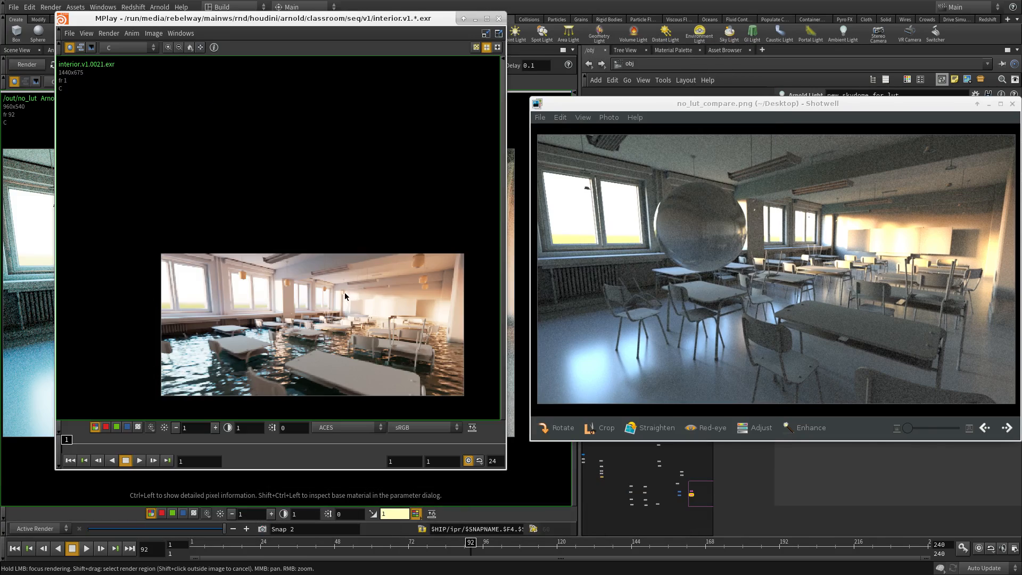
scroll(327, 330, "up", 1)
middle_click_drag(327, 330, 306, 303)
left_click(188, 49)
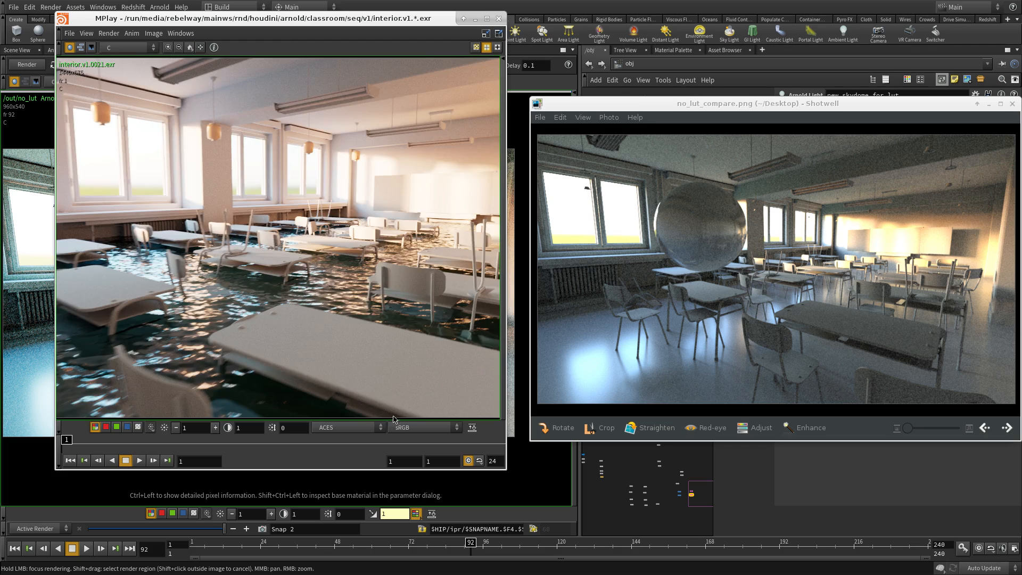
middle_click(394, 355, "alt")
middle_click(884, 379, "alt")
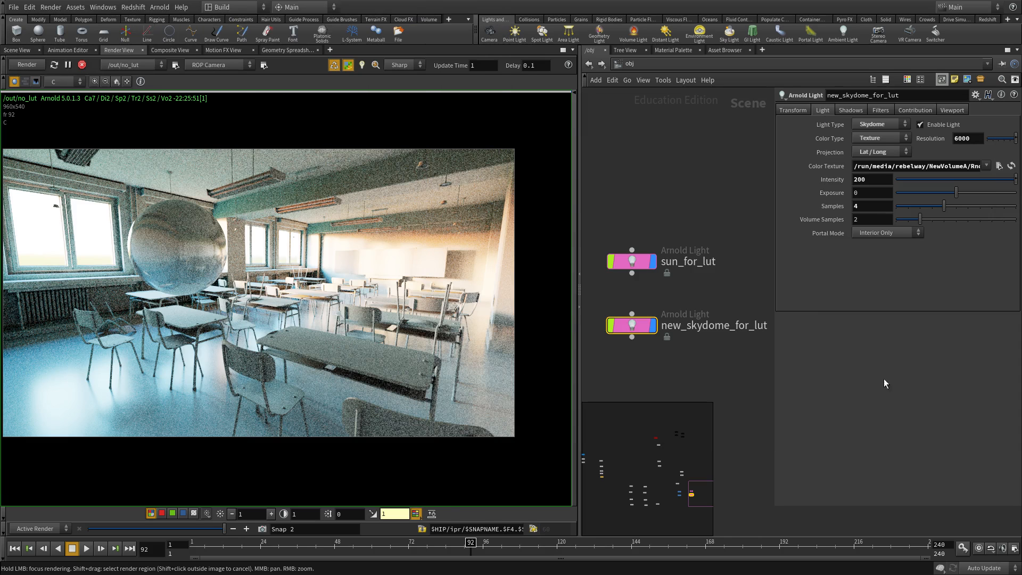
left_click(415, 513)
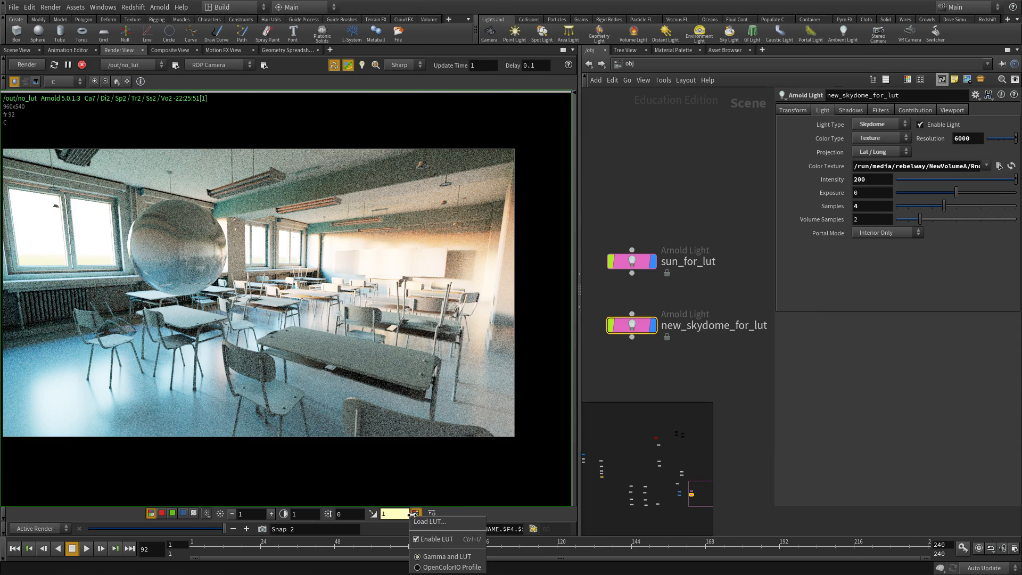
- Switch the render display to the OpenColorIO profile with the ACES display
left_click(445, 567)
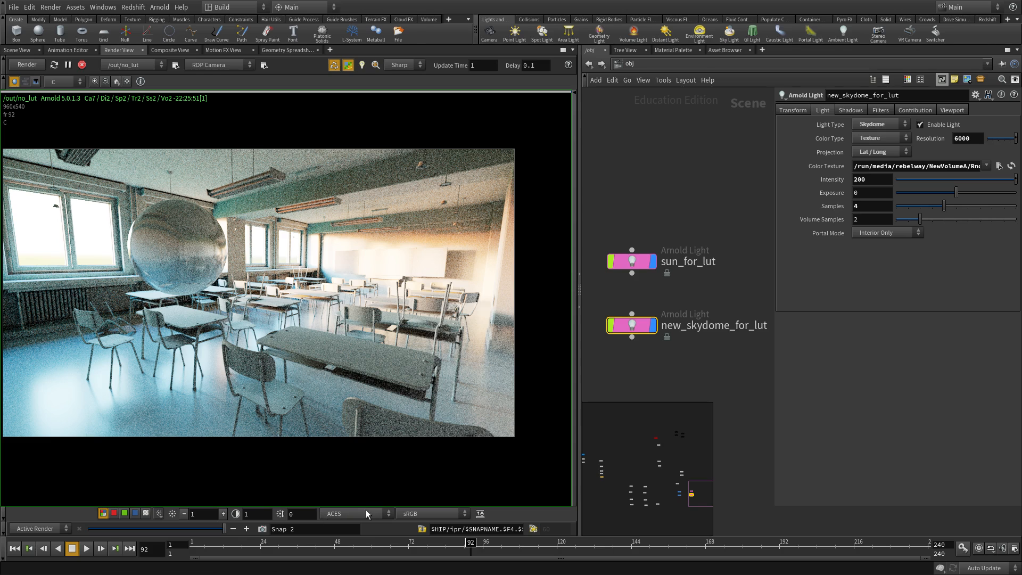
left_click(341, 514)
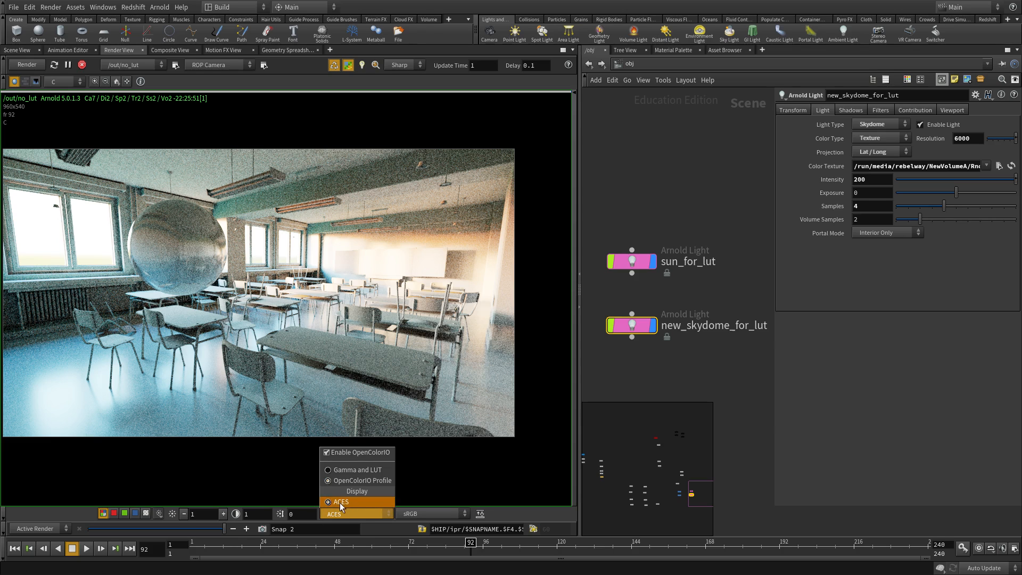
left_click(342, 501)
- Try the DCDM, DCDM P3 gamut clip and P3-D60 view transforms on the render
left_click(432, 514)
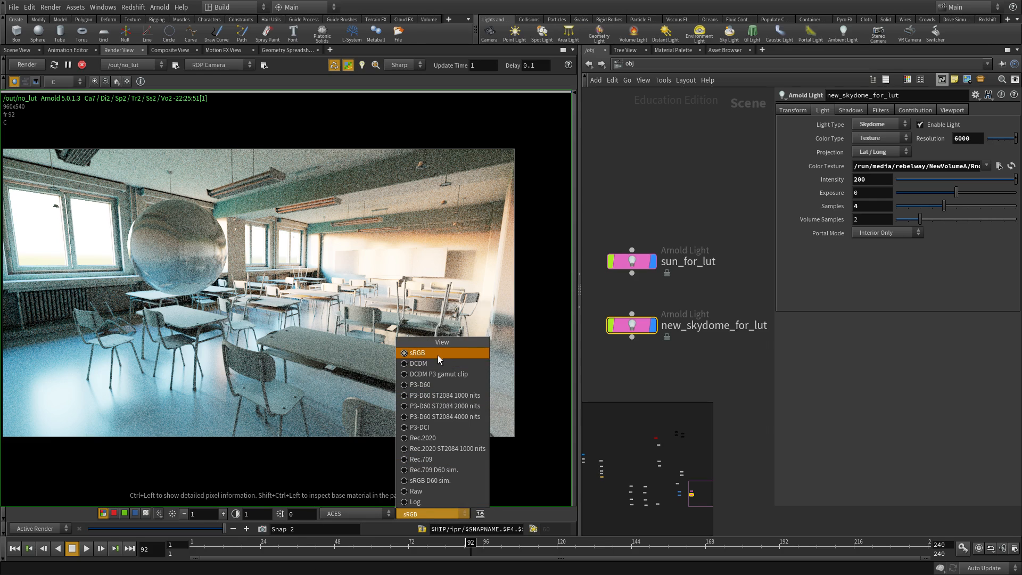
left_click(423, 363)
scroll(347, 314, "up", 1)
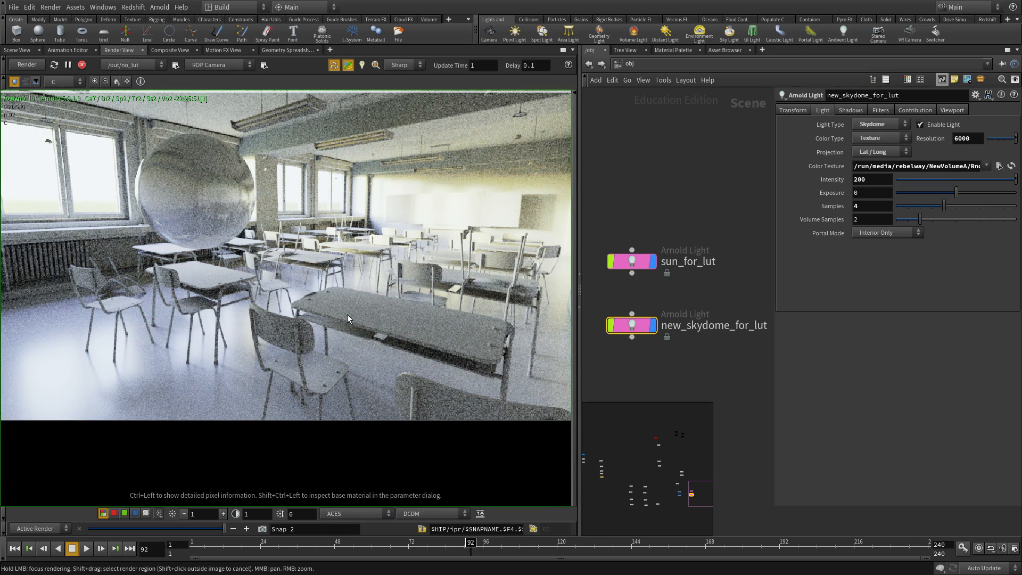
left_click(414, 516)
left_click(449, 374)
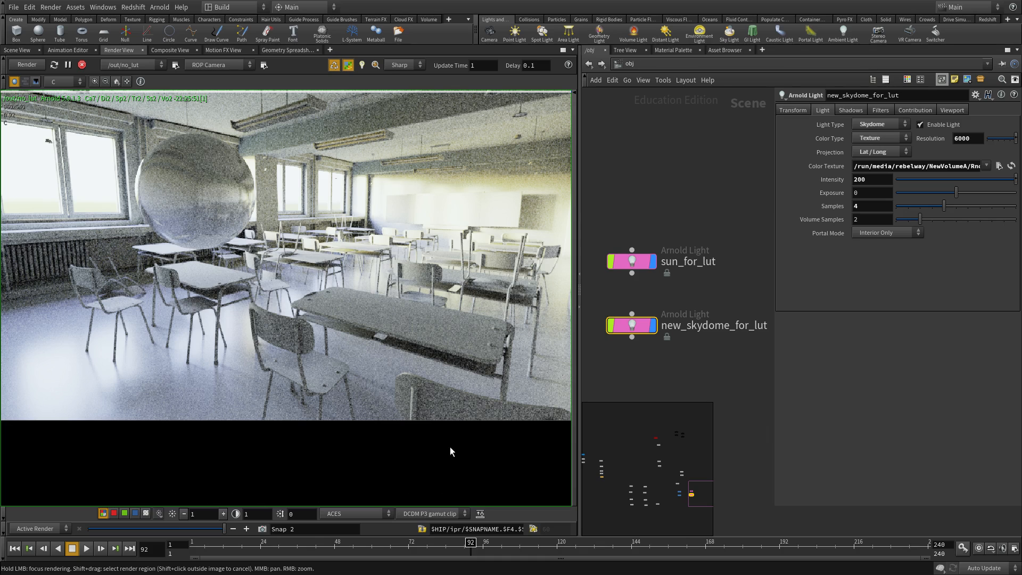
left_click(431, 512)
left_click(425, 510)
left_click(424, 508)
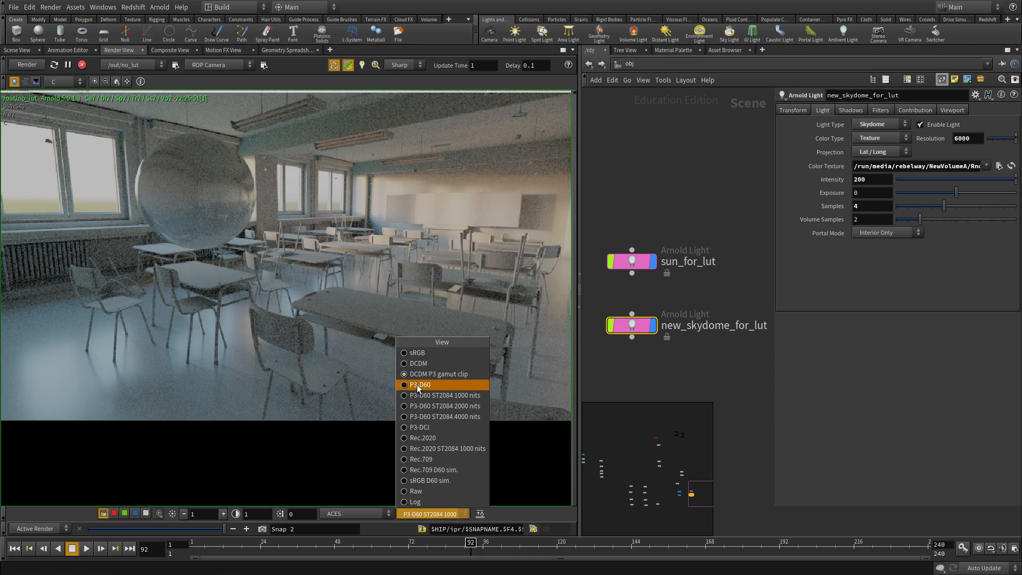
left_click(416, 384)
left_click(431, 515)
key("Escape")
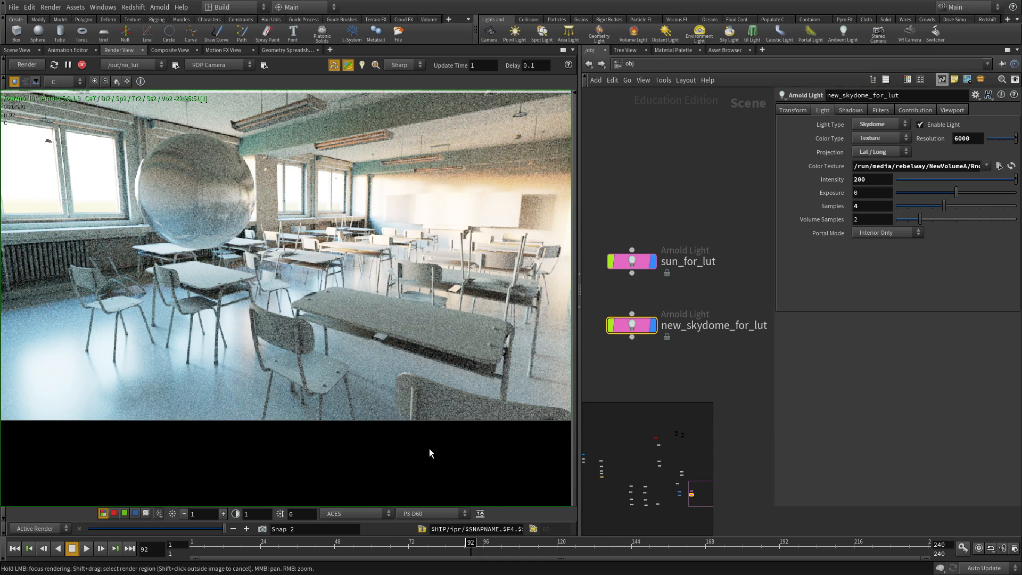
- Compare the Rec.2020, sRGB, Rec.709, Log and Raw view transforms
left_click(429, 514)
left_click(433, 447)
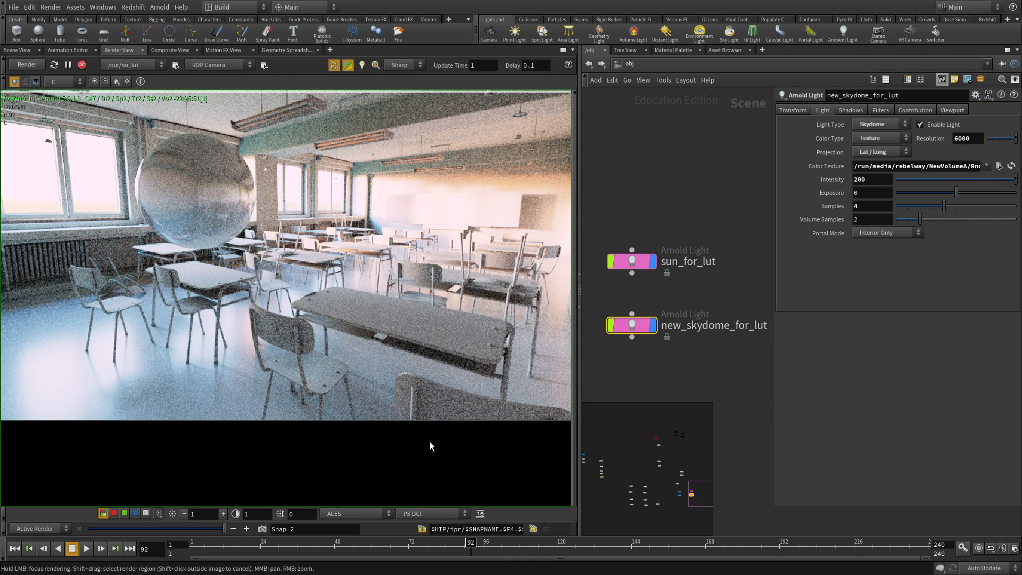
left_click(439, 514)
left_click(427, 356)
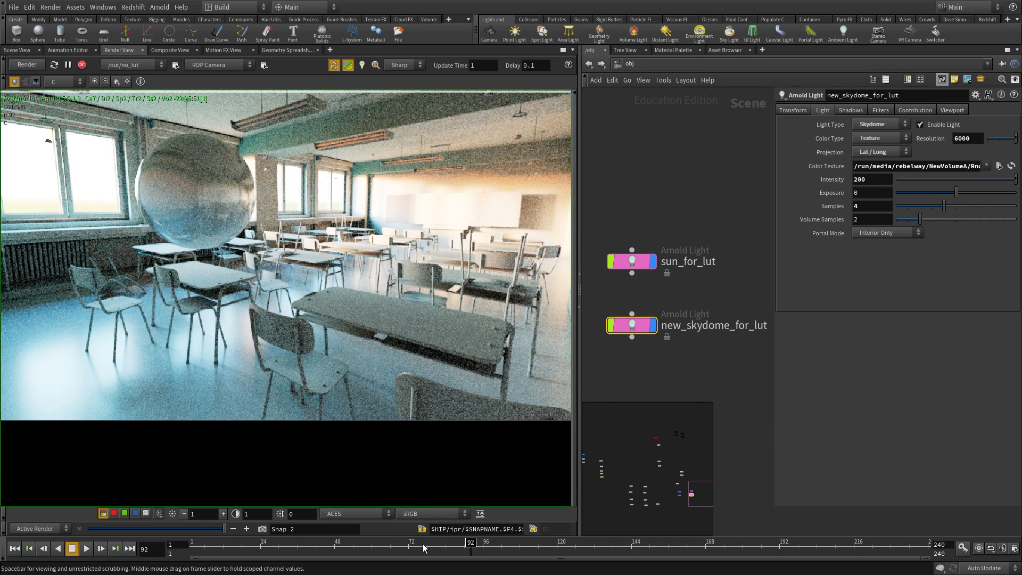
left_click(431, 514)
key("Escape")
left_click(430, 459)
left_click(425, 513)
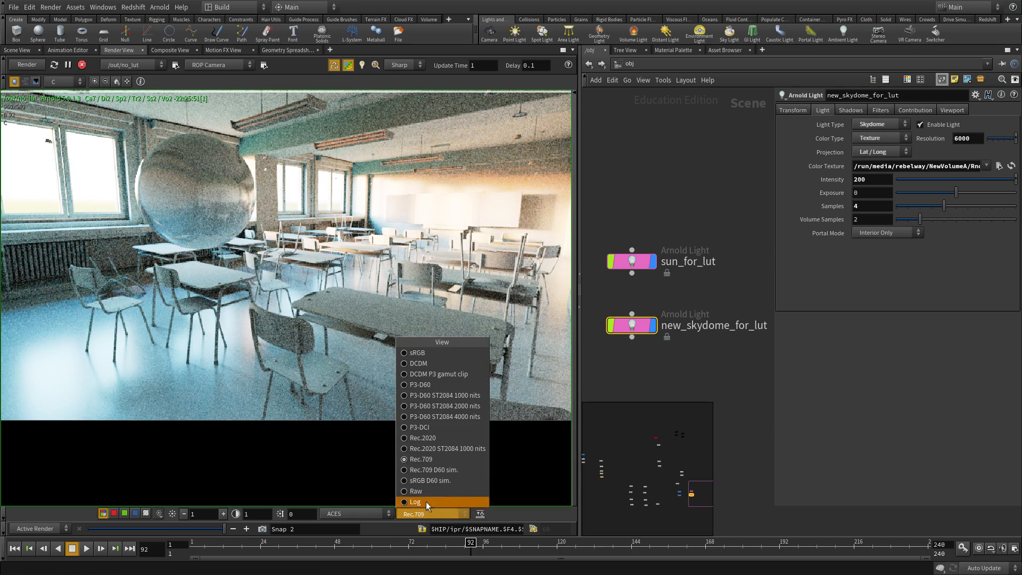
left_click(428, 480)
left_click(432, 512)
left_click(433, 490)
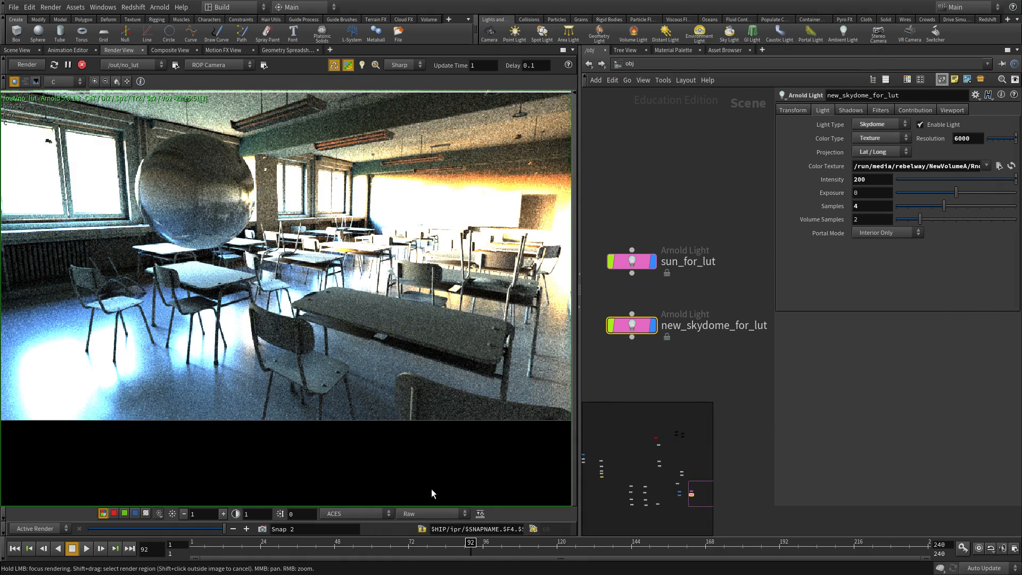
- Zoom in and inspect pixel values across the bright wall in the Raw view
right_click_drag(431, 488, 460, 260)
middle_click_drag(460, 260, 452, 272)
left_click_drag(413, 275, 496, 275, "ctrl")
middle_click_drag(496, 274, 411, 262)
left_click_drag(411, 262, 483, 280, "ctrl")
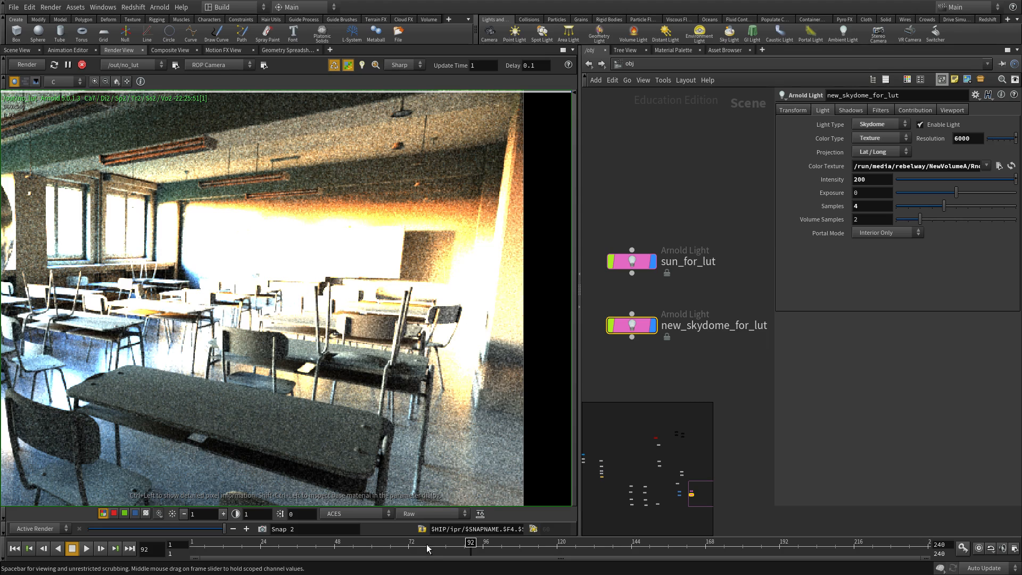
- Settle on the sRGB view transform for the classroom render
left_click(425, 511)
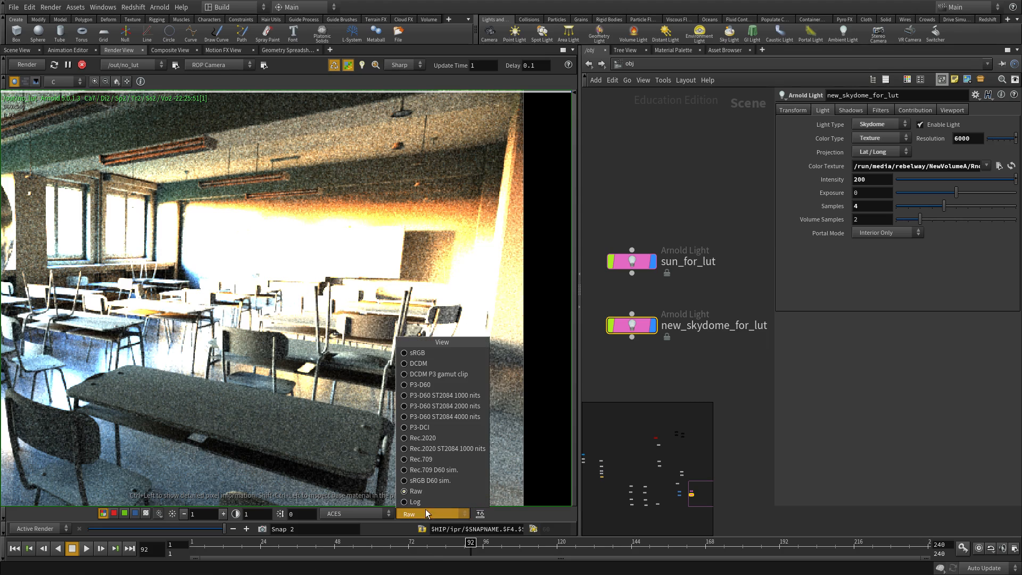
left_click(417, 353)
scroll(251, 365, "down", 4)
scroll(252, 365, "up", 5)
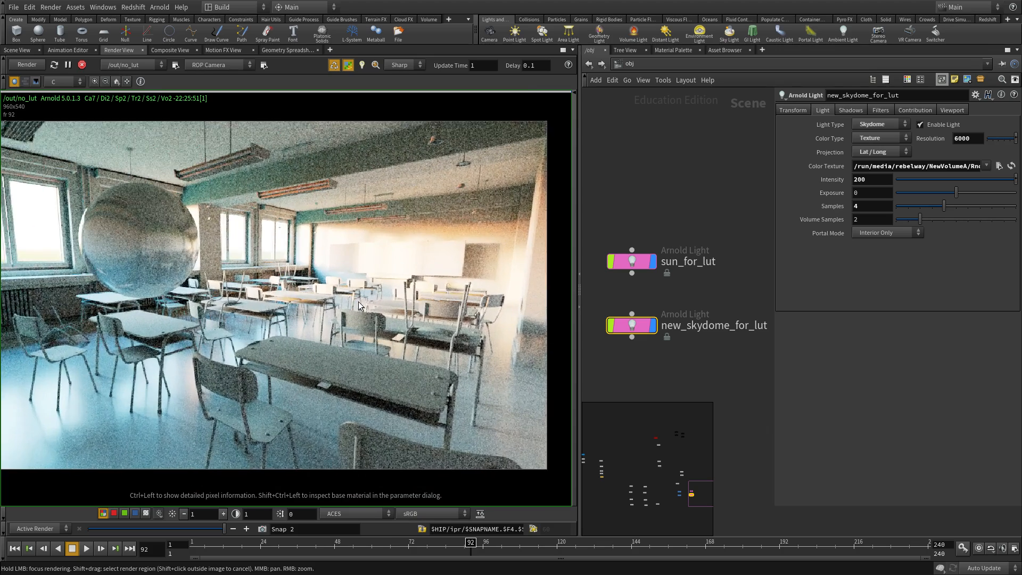
scroll(411, 269, "down", 2)
- Set the sun_for_lut light's intensity to 600
left_click(709, 282)
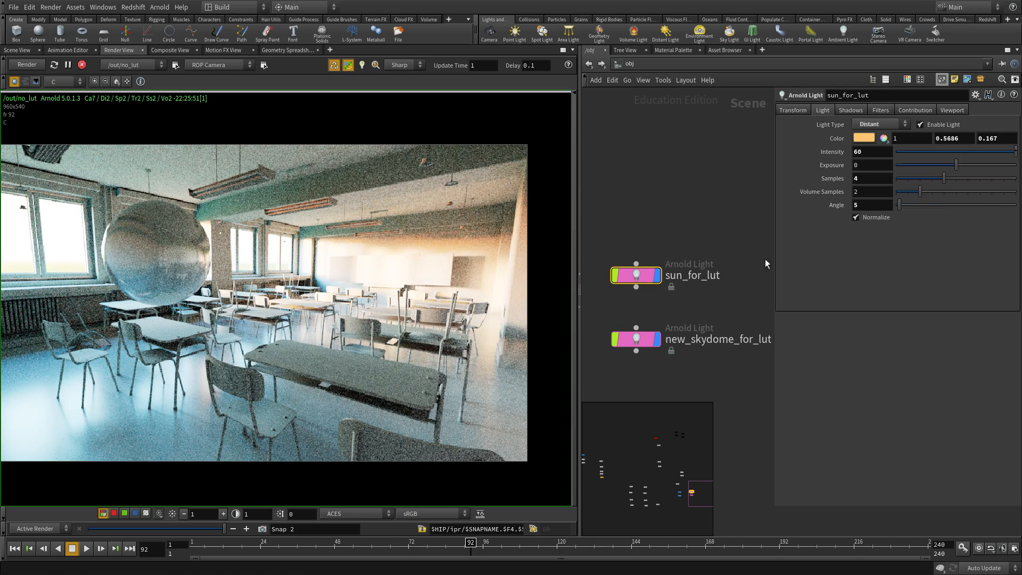
type("600")
key("Return")
- Zoom into the re-rendering classroom and read the wall's pixel values
scroll(424, 253, "up", 6)
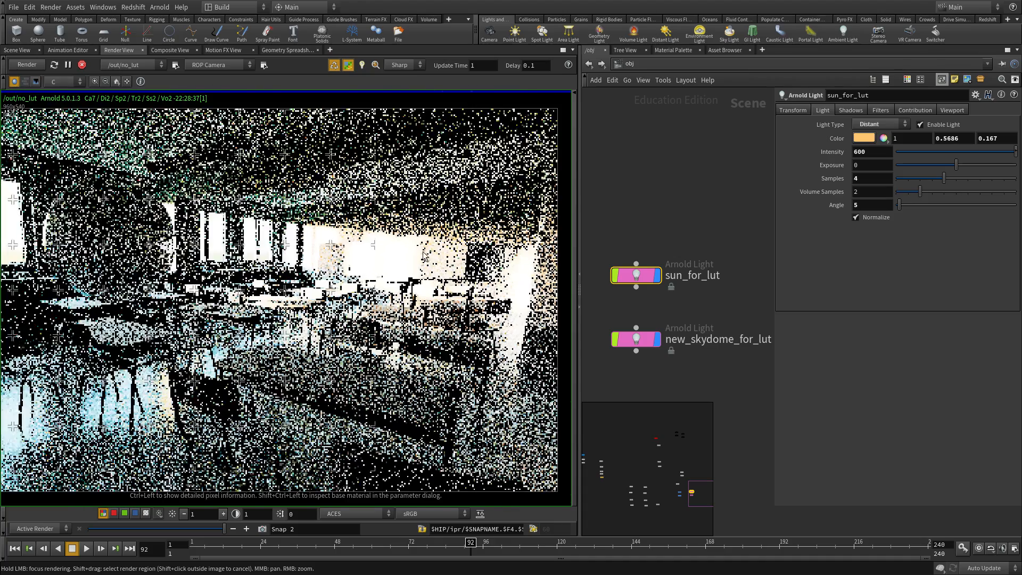
scroll(382, 261, "up", 2)
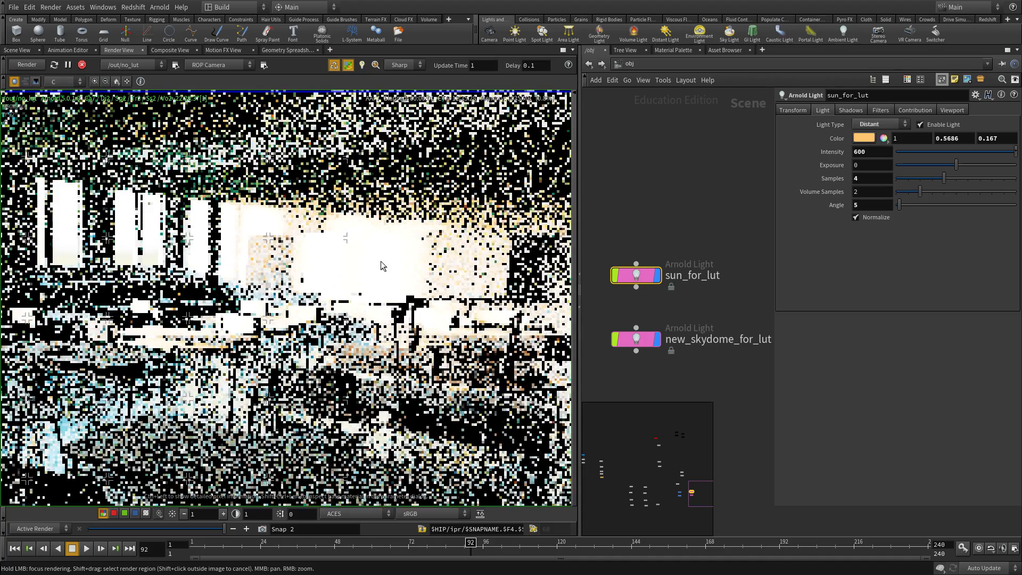
middle_click_drag(381, 260, 376, 292)
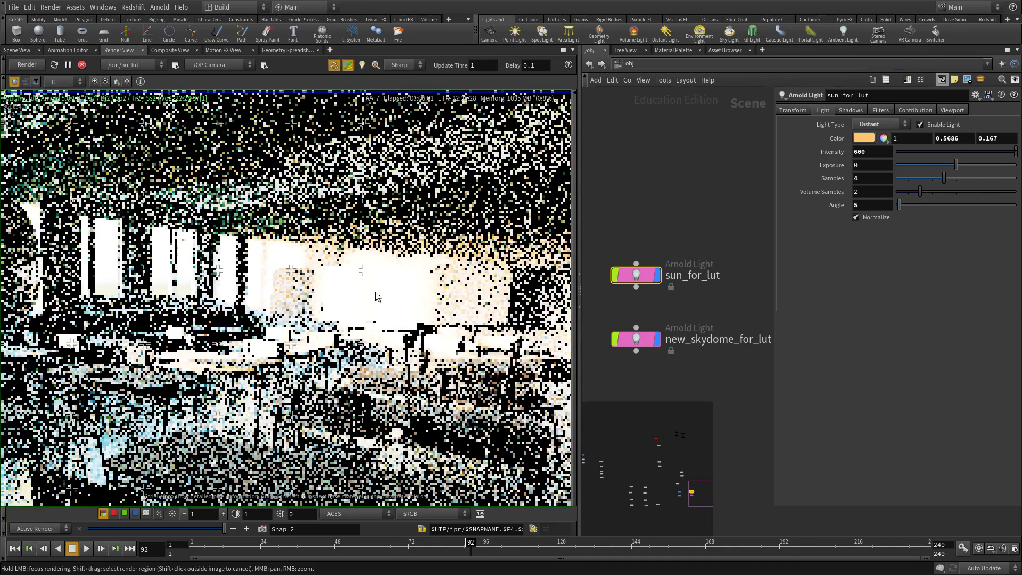
scroll(375, 291, "down", 8)
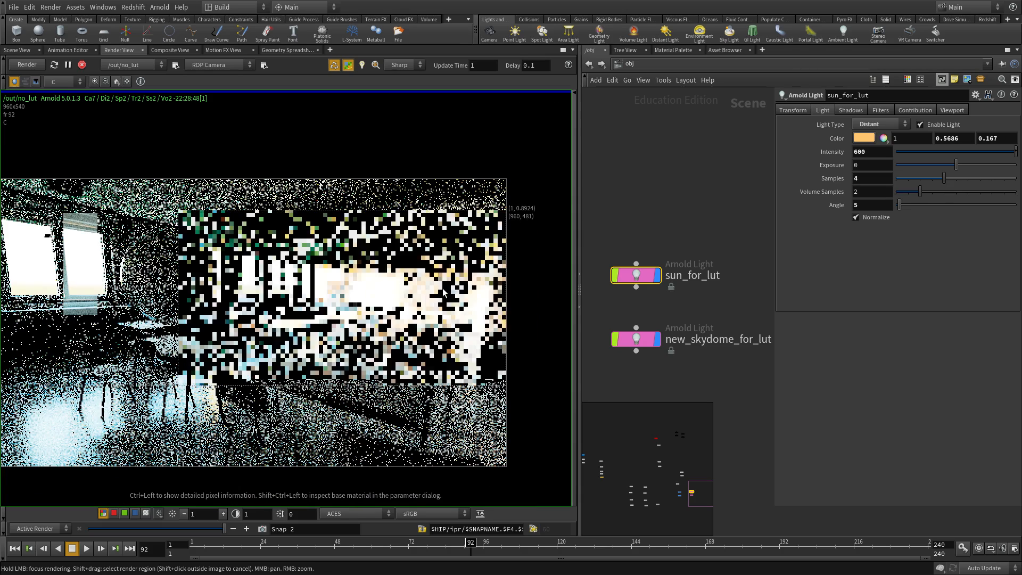
scroll(443, 289, "up", 1)
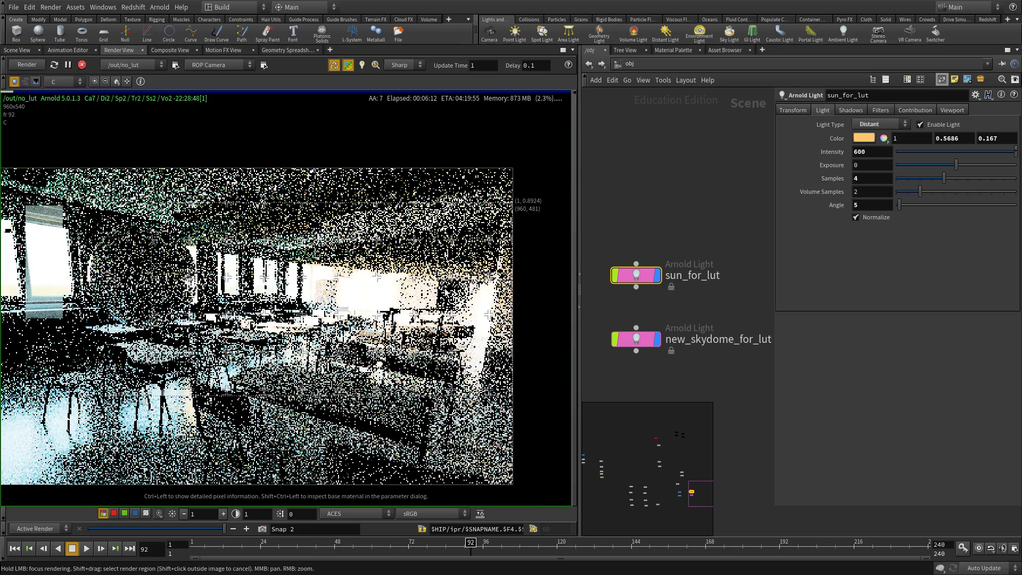
scroll(335, 306, "up", 4)
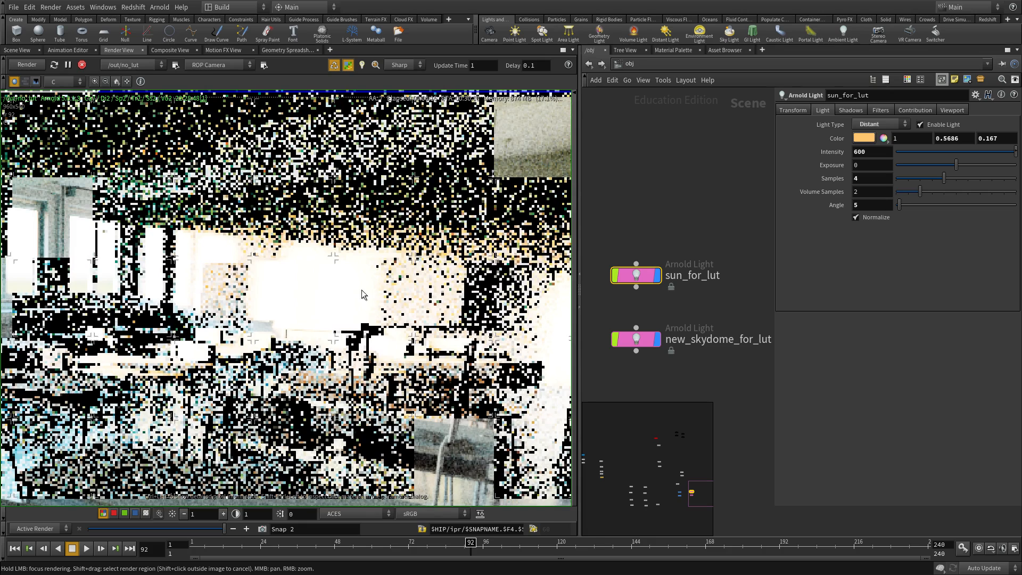
left_click(319, 294, "ctrl")
- Lower the render display gain to 0.5 and inspect pixel values in the darkened render
left_click_drag(322, 293, 355, 289, "ctrl")
left_click(183, 515)
left_click_drag(249, 448, 271, 297, "ctrl")
scroll(348, 334, "down", 7)
middle_click_drag(172, 369, 174, 278)
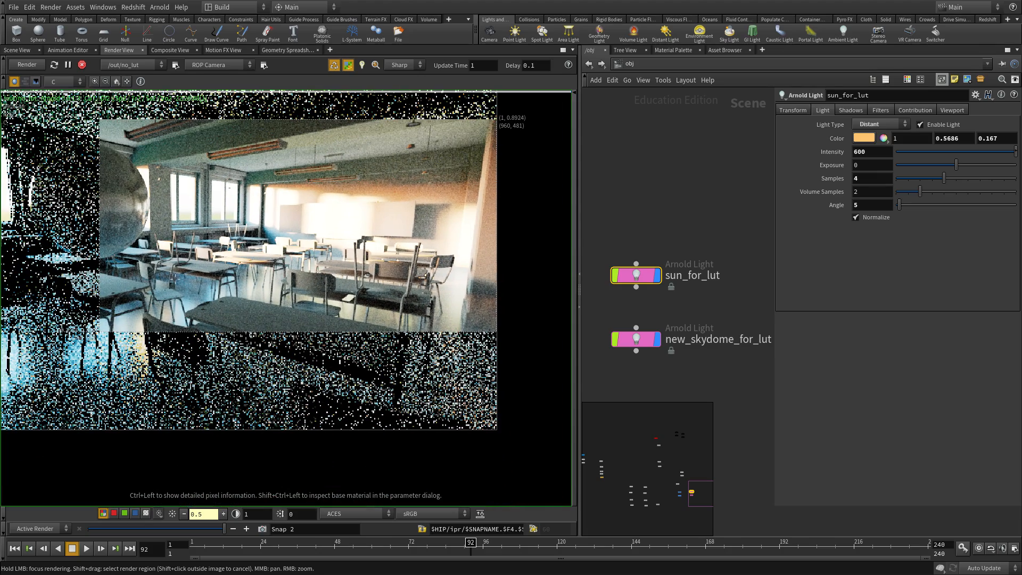
scroll(376, 322, "down", 1)
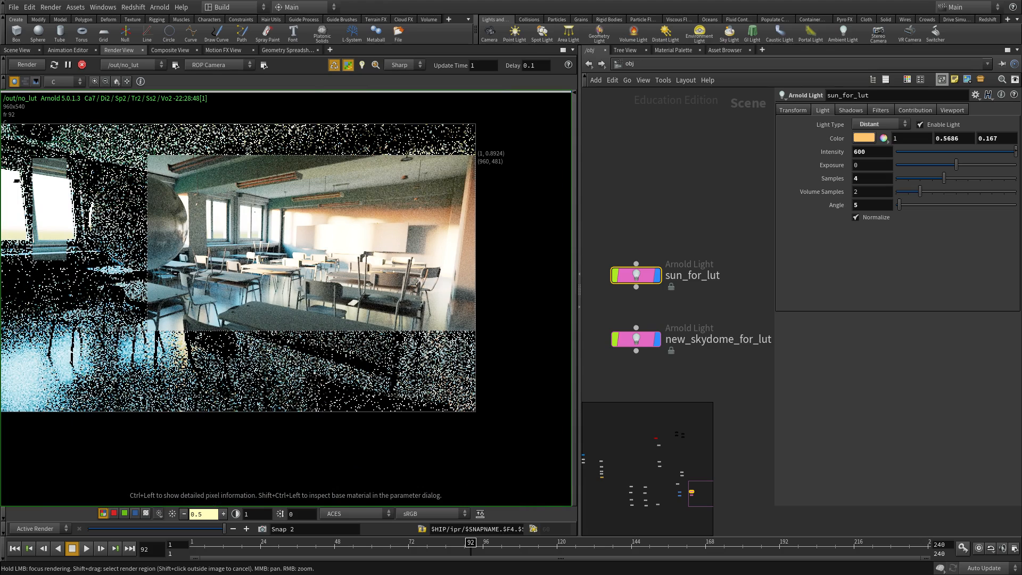
middle_click_drag(226, 219, 255, 219)
- Bring the flooded-classroom reference MPlay window over Houdini and enlarge it
middle_click_drag(395, 317, 441, 335)
scroll(314, 286, "down", 3)
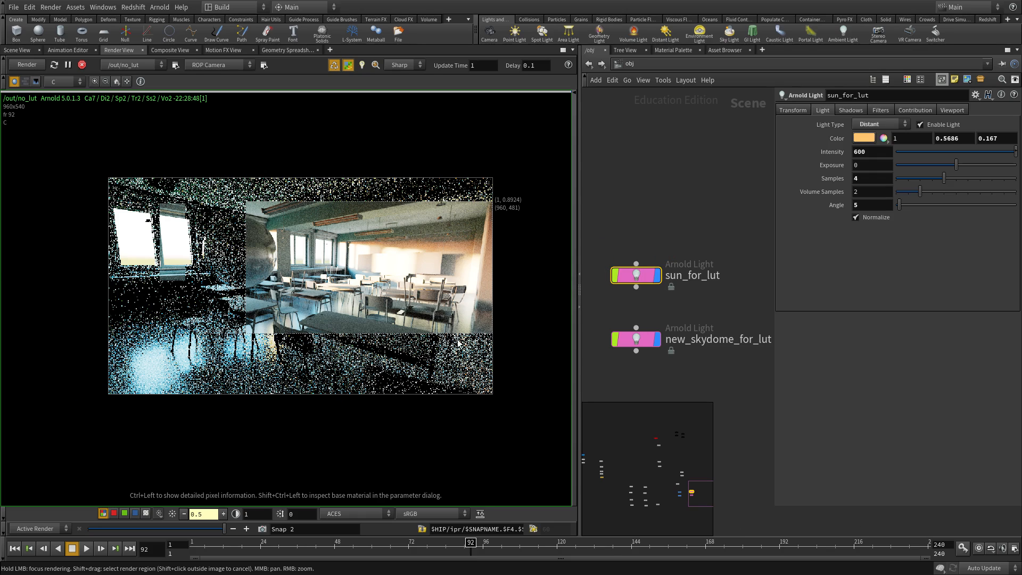
scroll(416, 255, "up", 3)
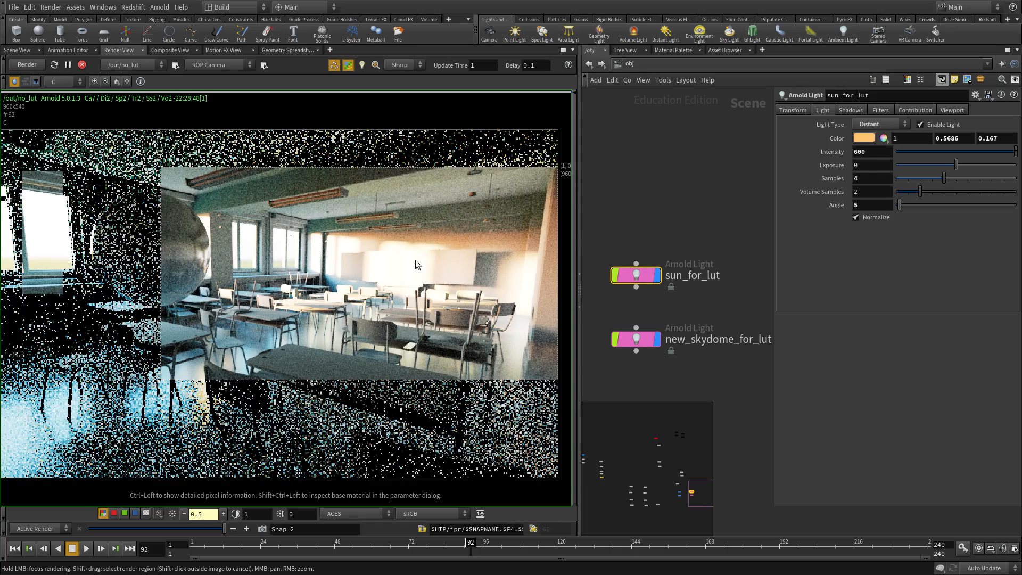
scroll(412, 261, "down", 2)
left_click_drag(0, 82, 307, 45)
left_click_drag(538, 502, 900, 520)
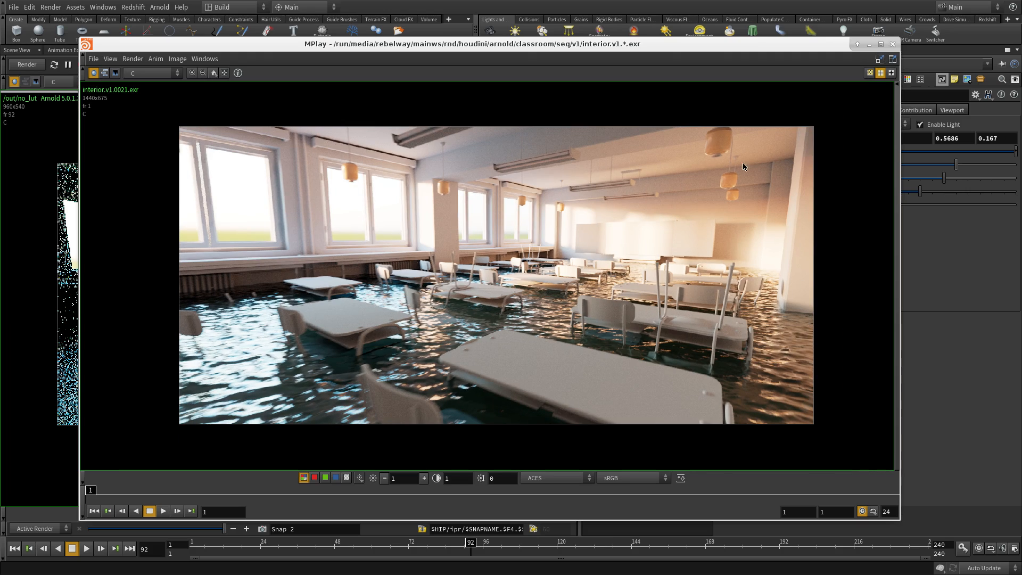
- Dismiss the flooded-classroom reference and return to the darkened sun-600 Houdini render
middle_click_drag(745, 277, 729, 291)
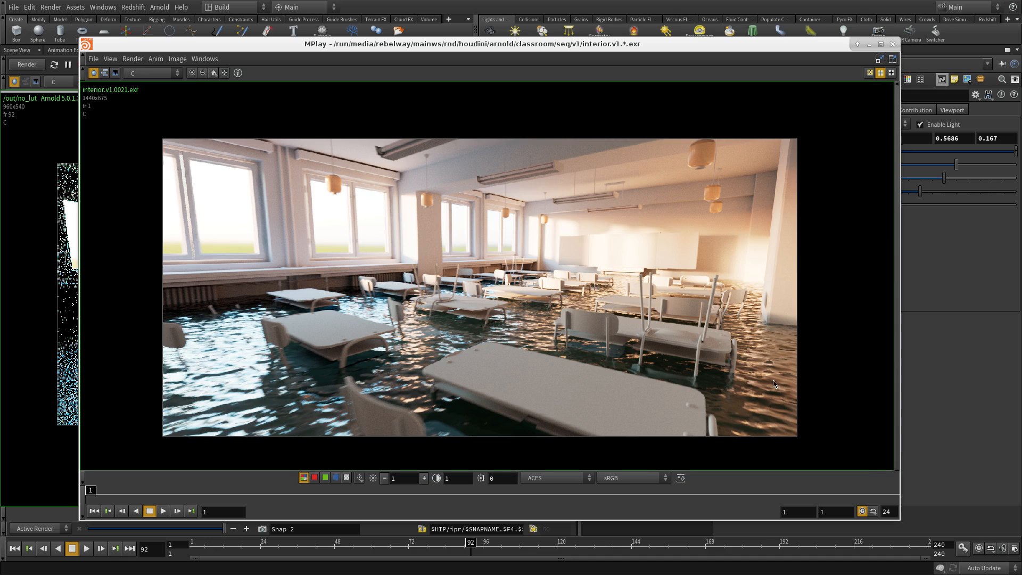
key("alt+Tab")
middle_click_drag(404, 299, 387, 276)
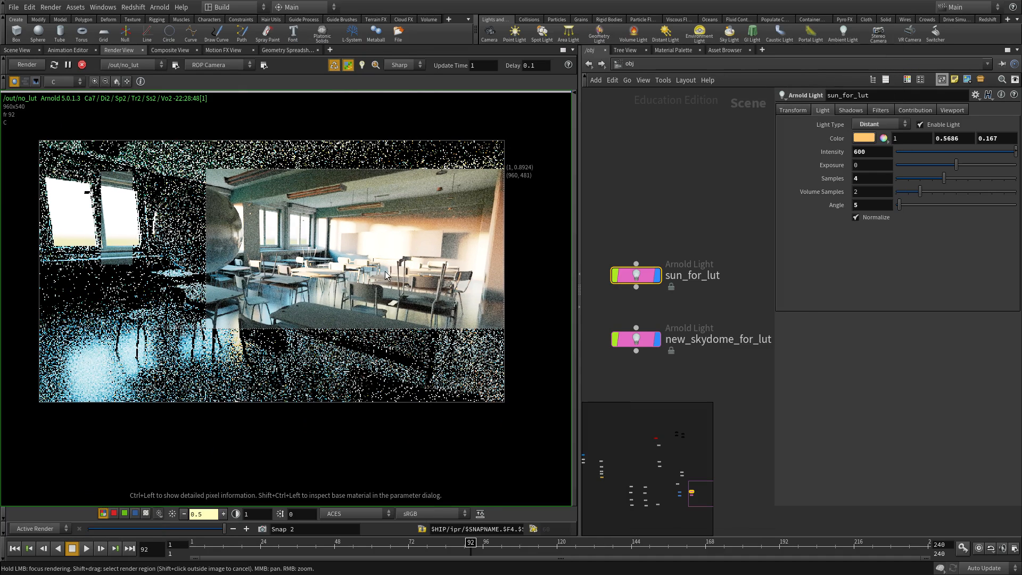